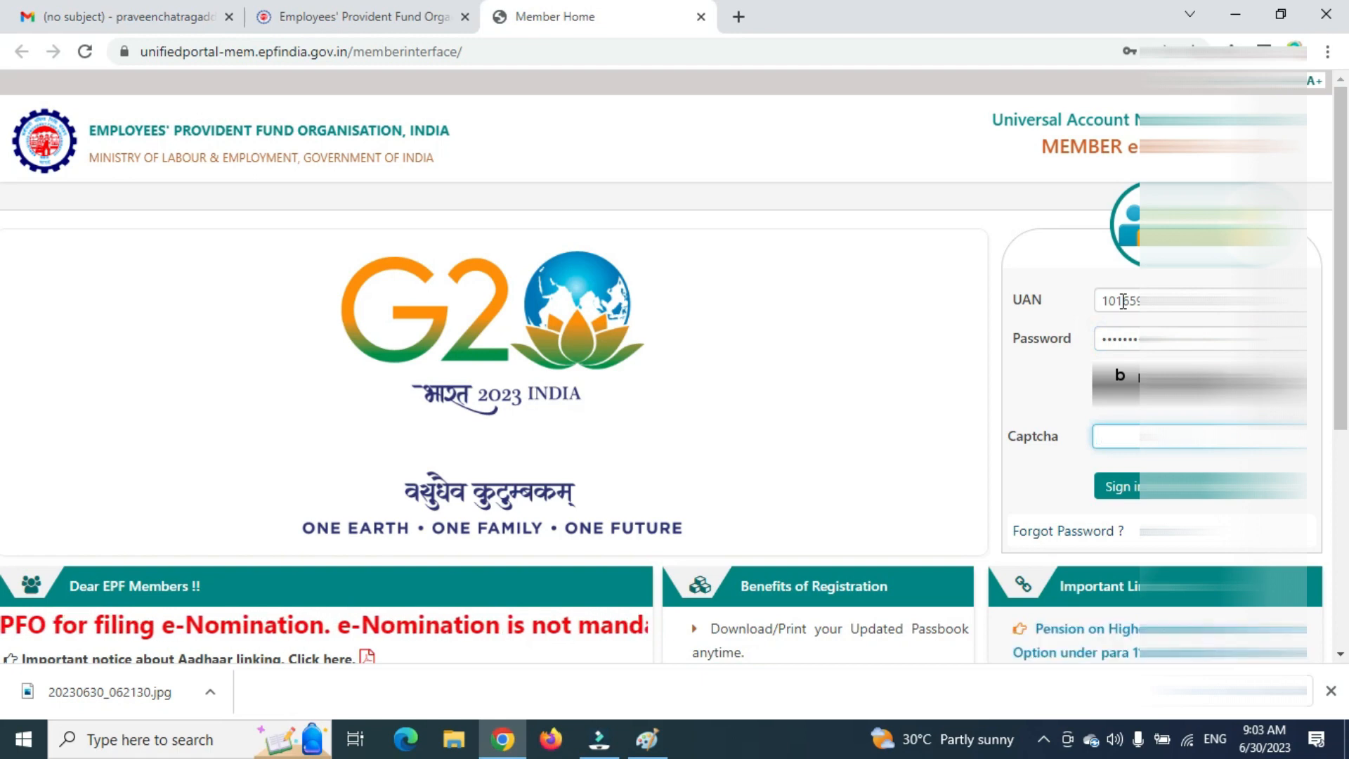
Sign in with the captcha and postpone the e-nomination alert.
type("bn3KY")
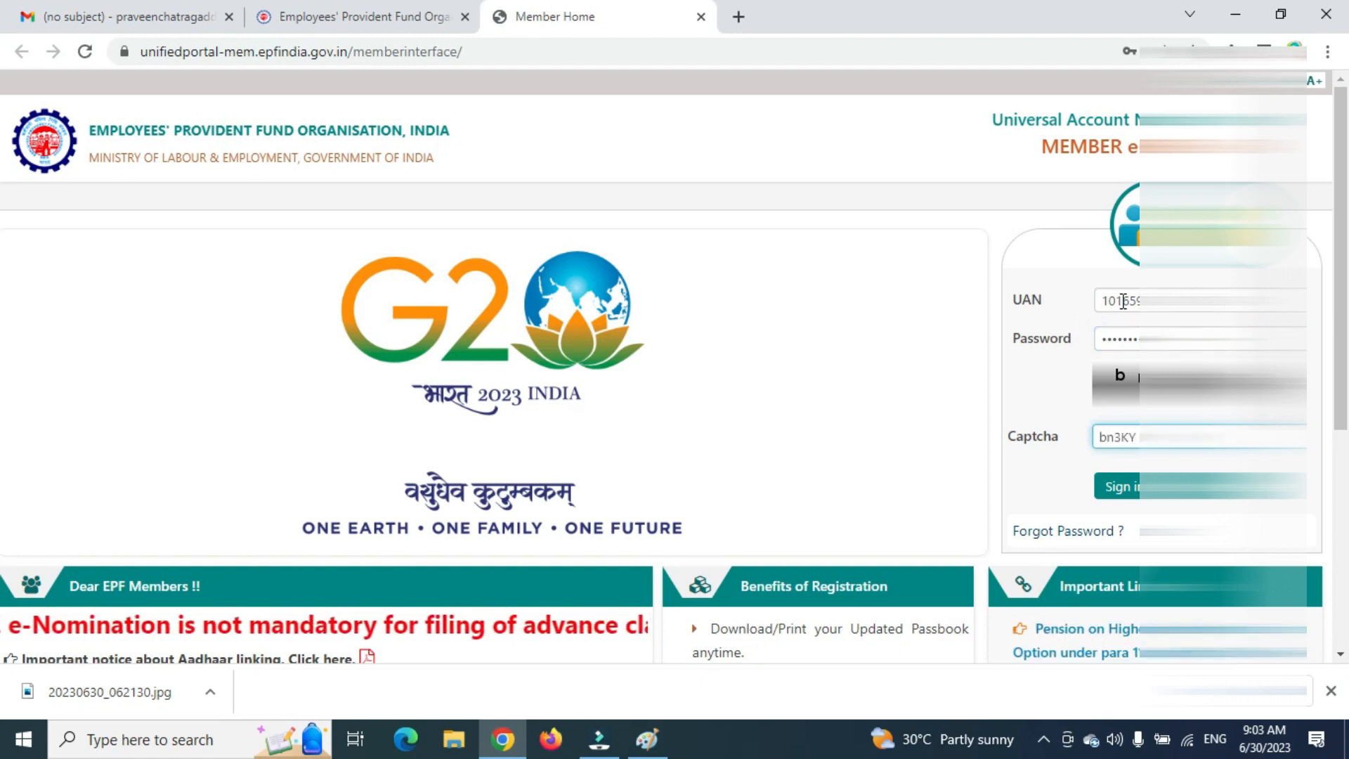
left_click(1117, 486)
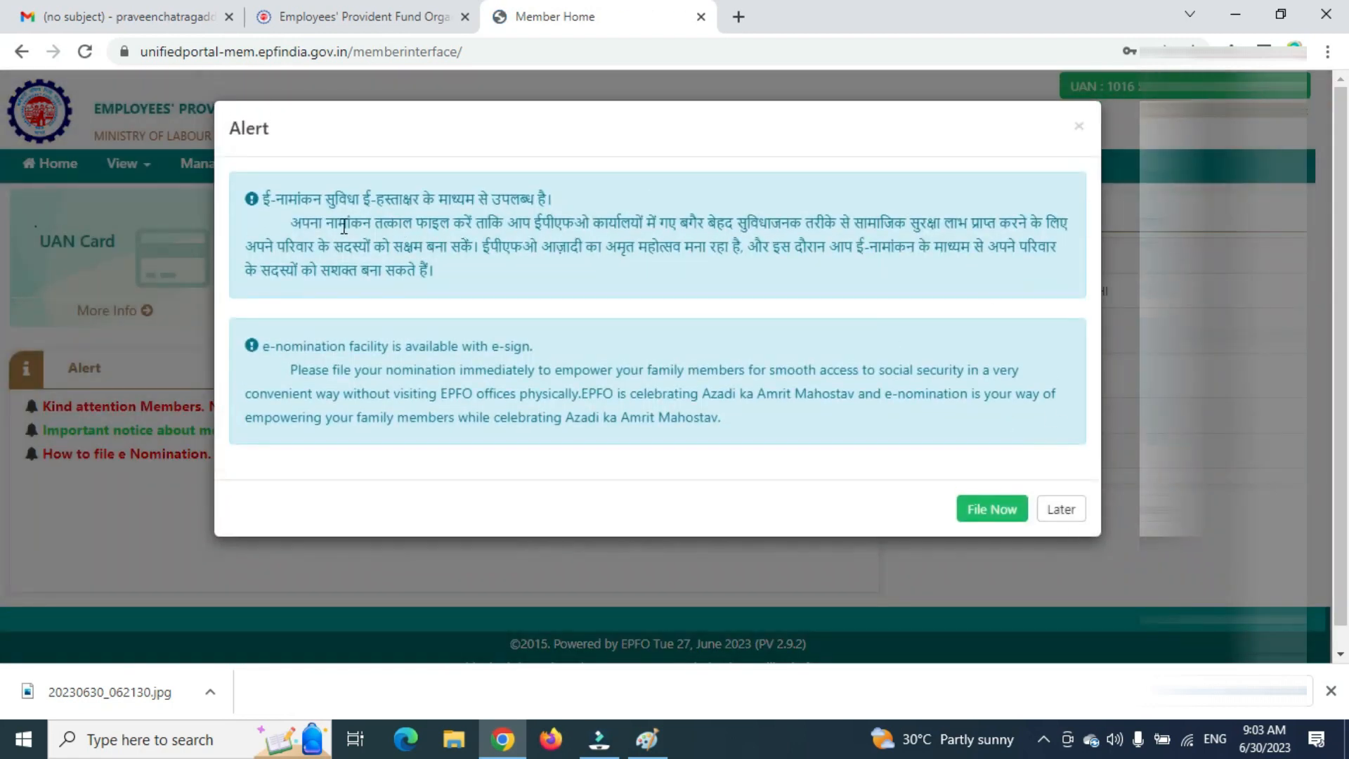
left_click_drag(344, 227, 831, 474)
left_click_drag(733, 428, 403, 405)
triple_click(450, 406)
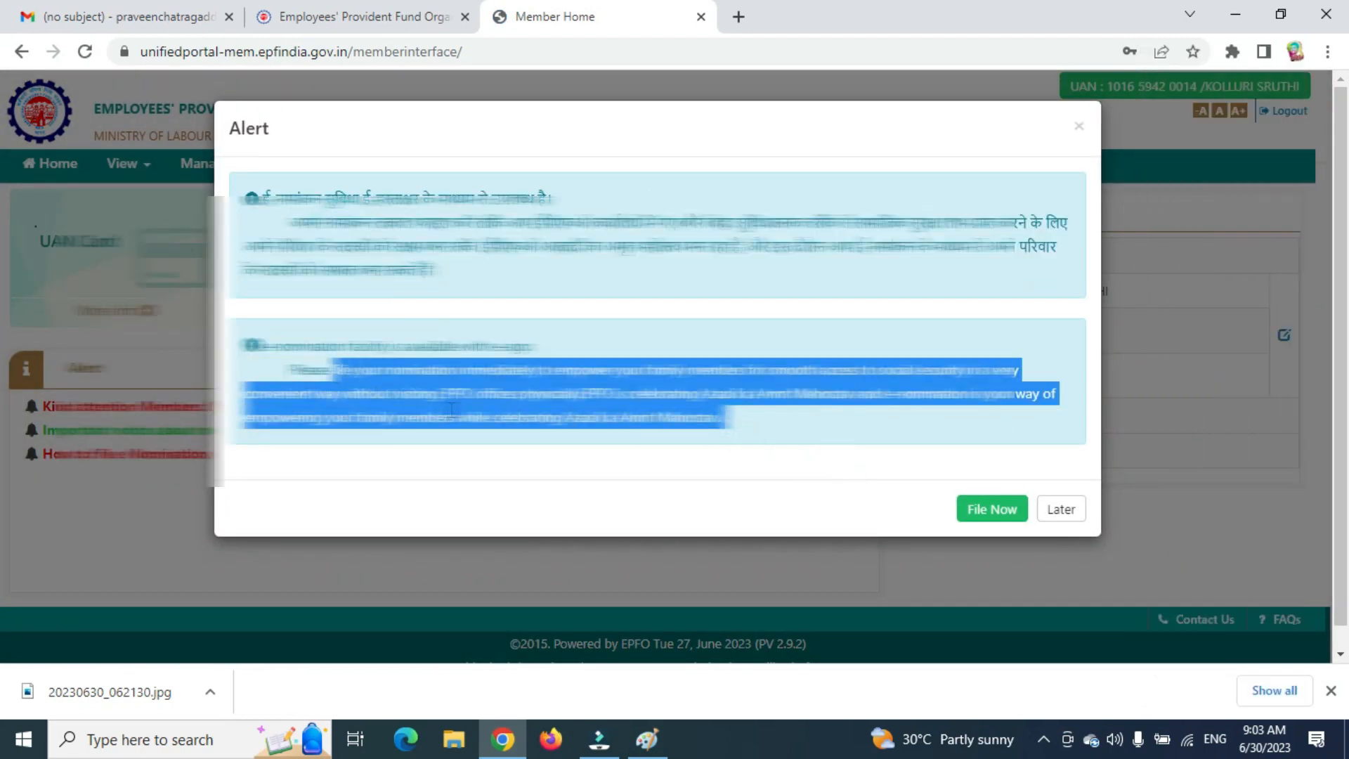
left_click(1061, 507)
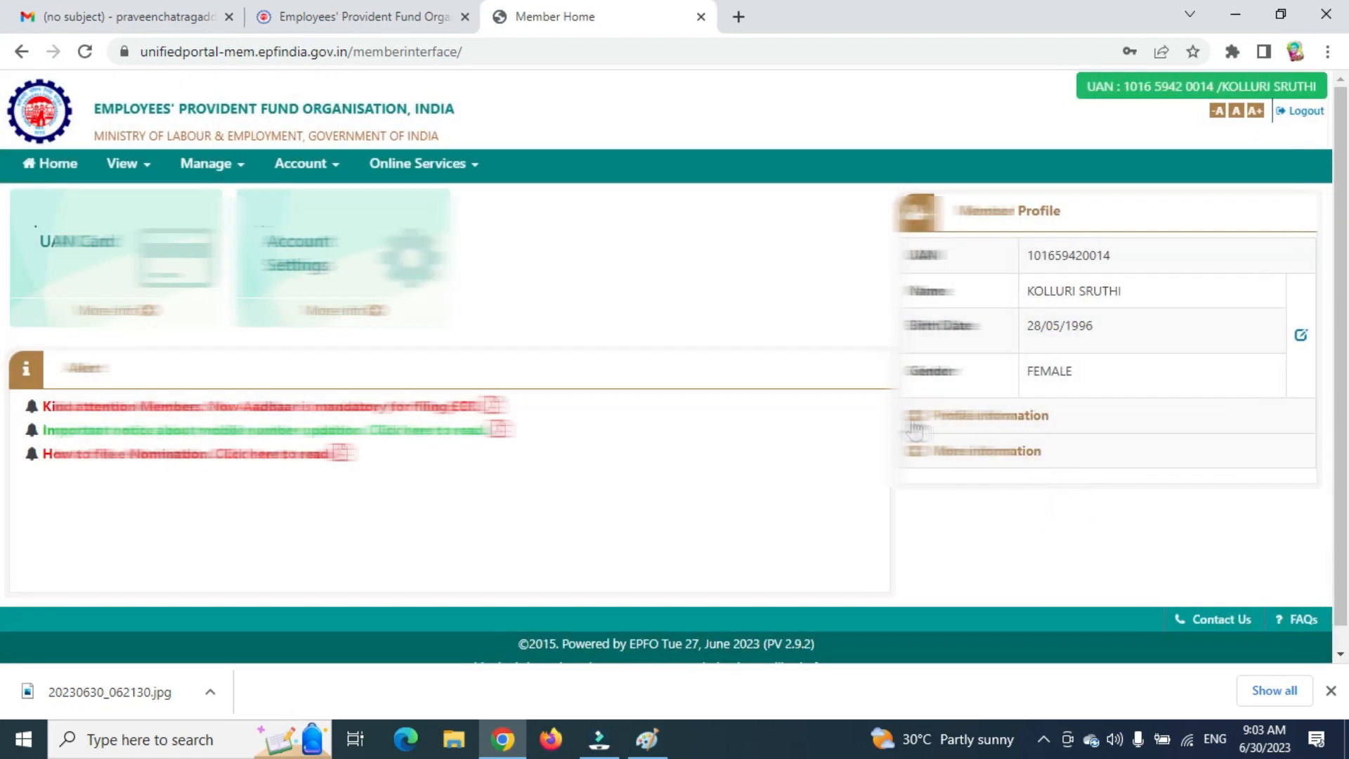
Expand More information and start adding PAN details on the KYC page.
scroll(1036, 388, "down", 2)
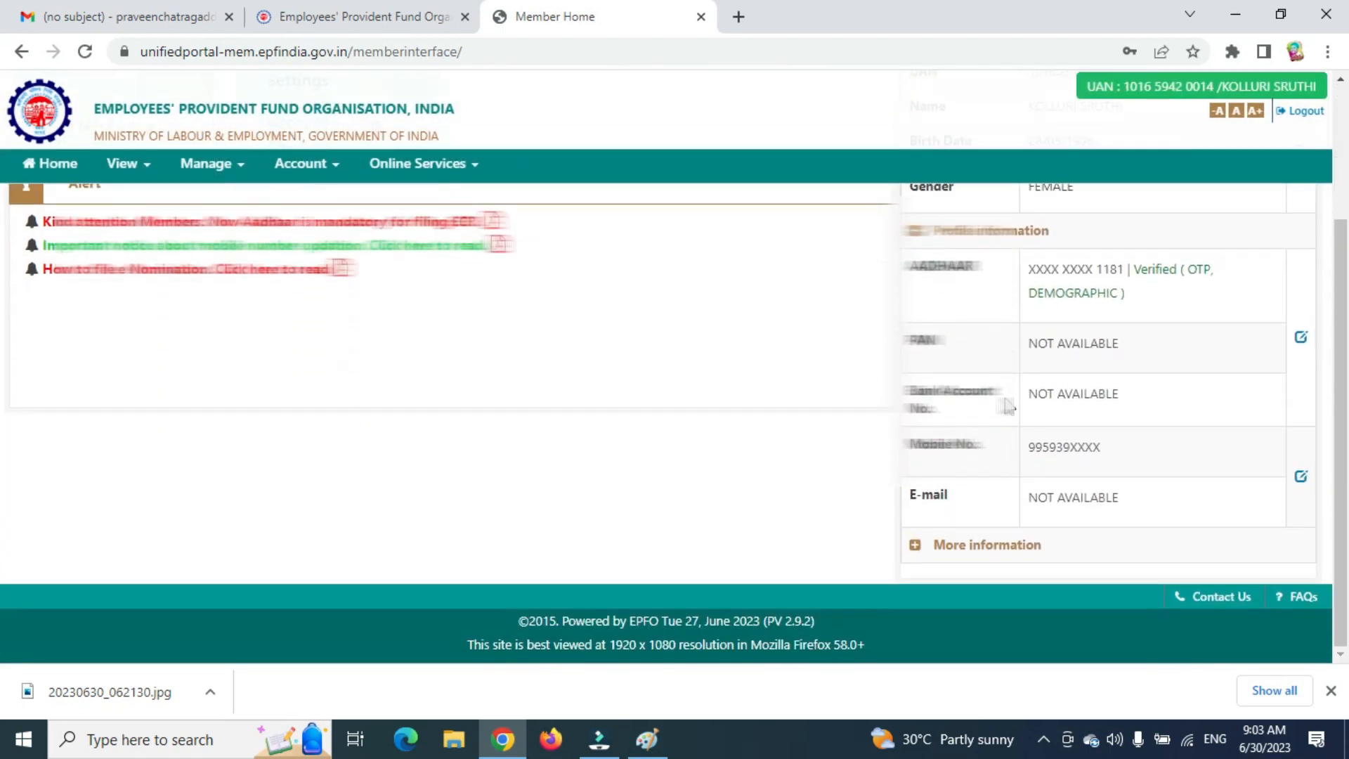
left_click(915, 547)
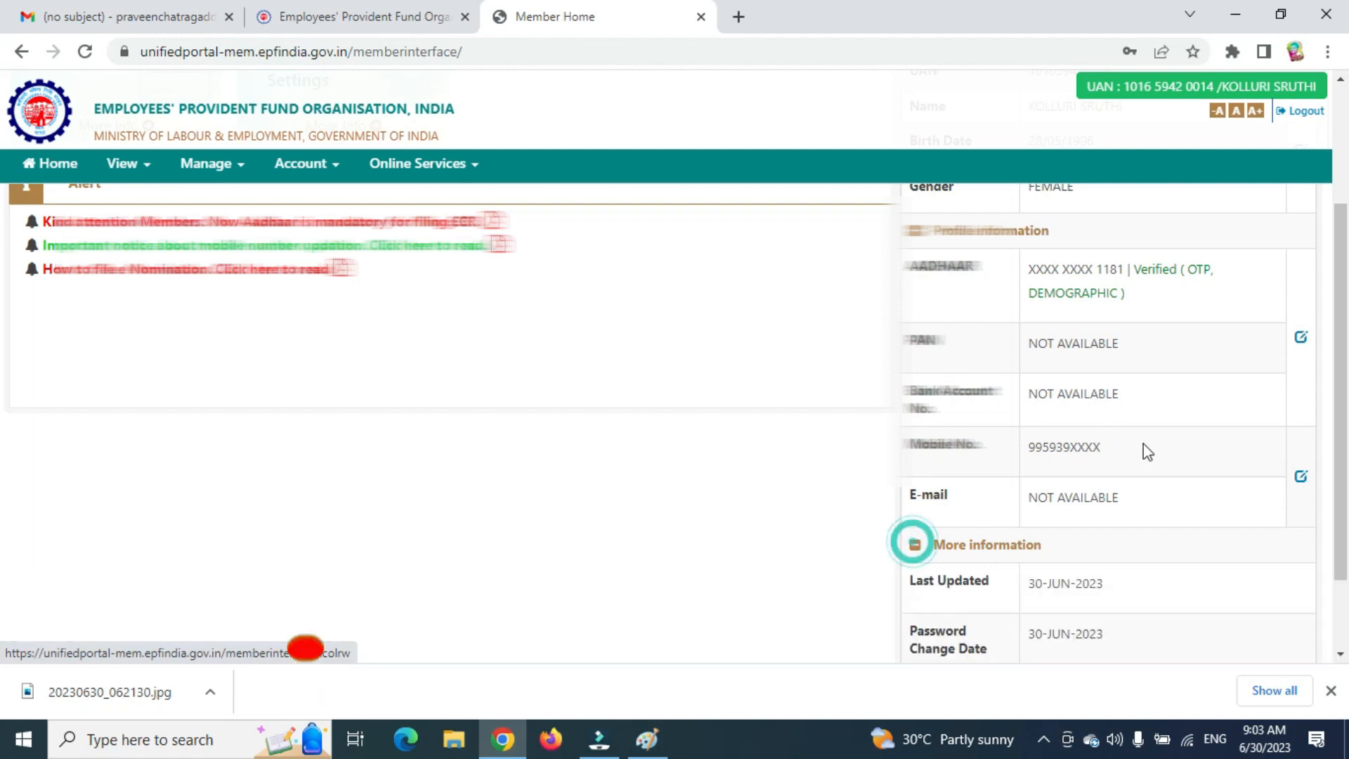
left_click(1301, 338)
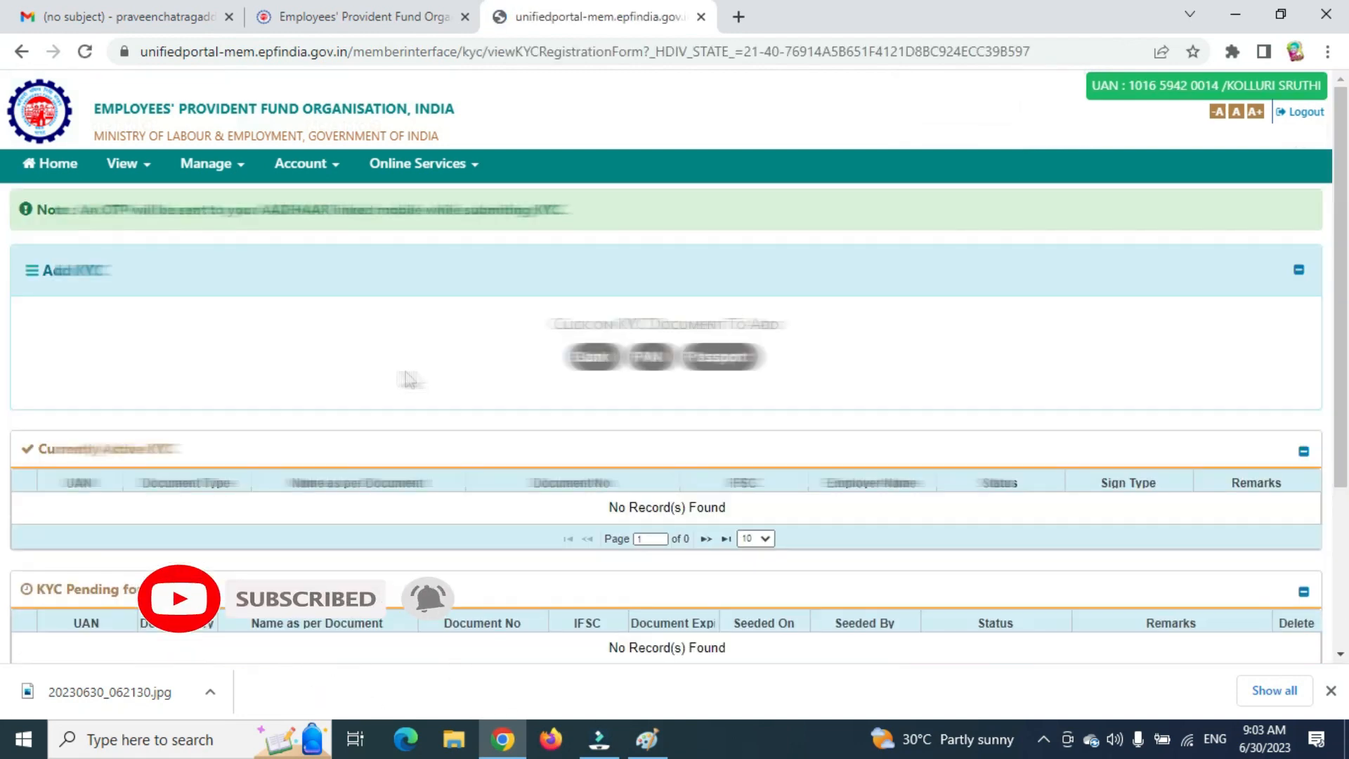
Enter the PAN number, give Aadhaar consent and save the PAN KYC.
left_click(661, 358)
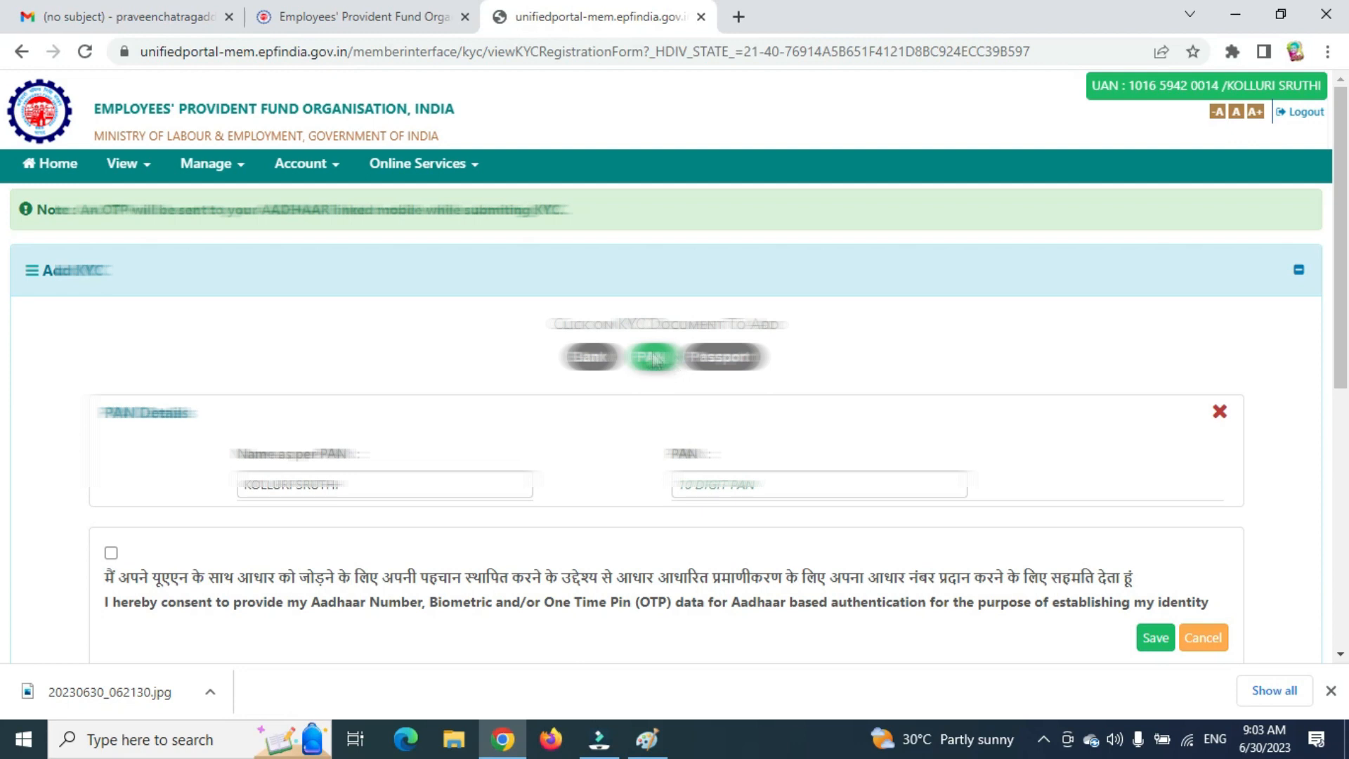
left_click(696, 483)
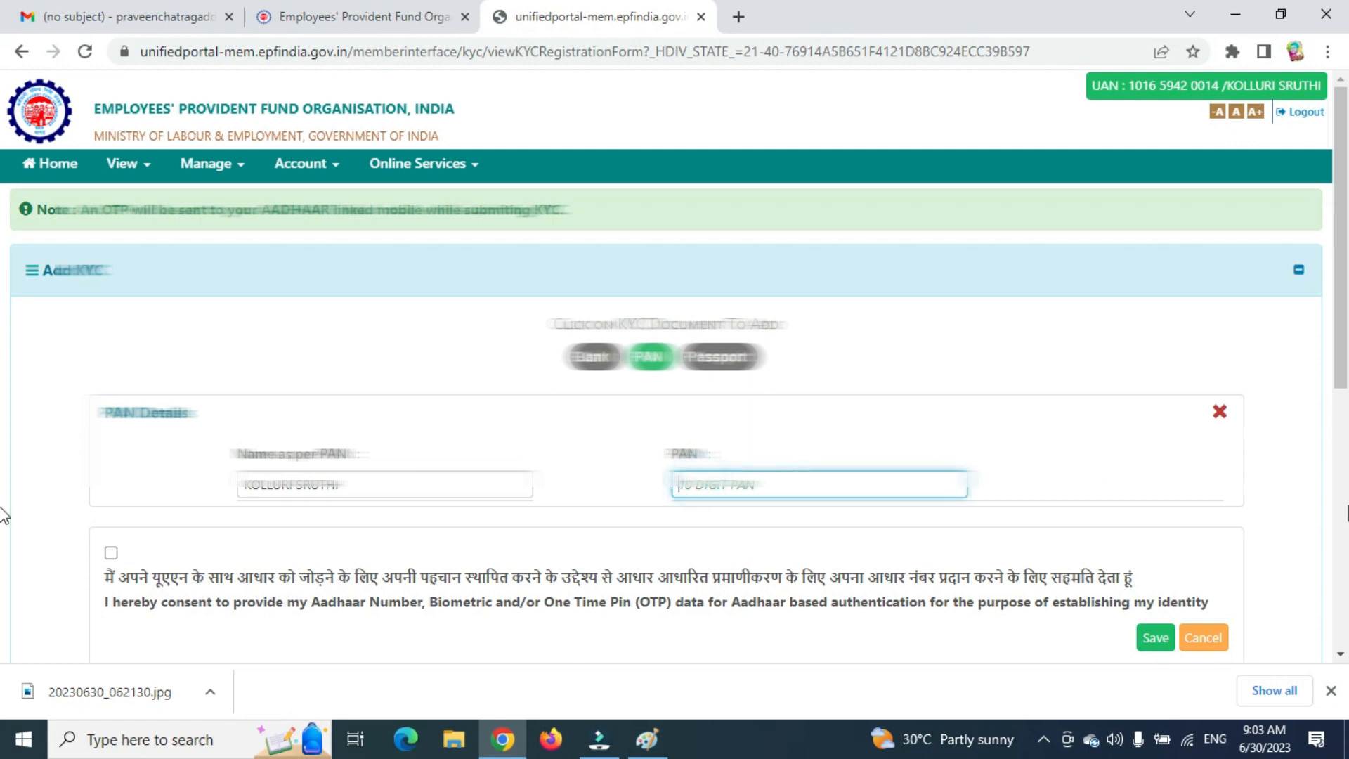
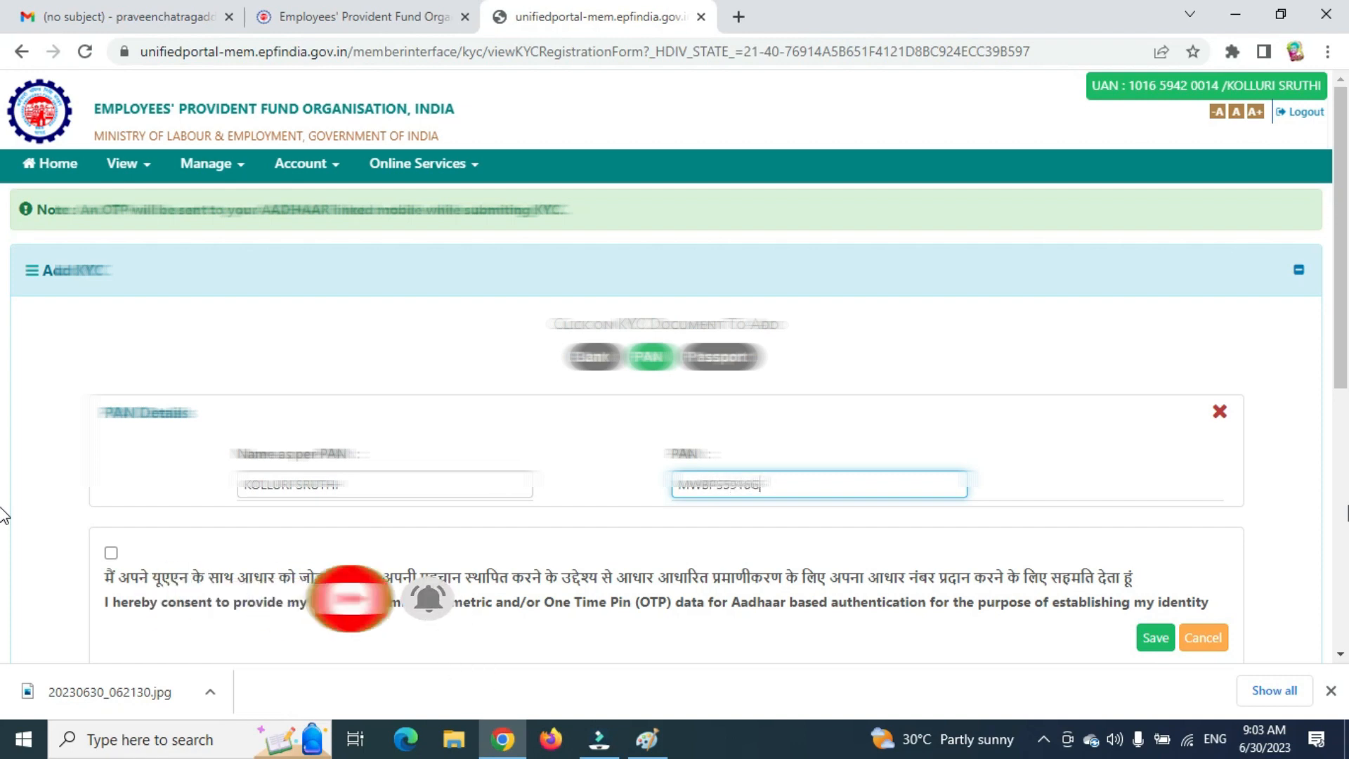
left_click(111, 553)
left_click(1156, 638)
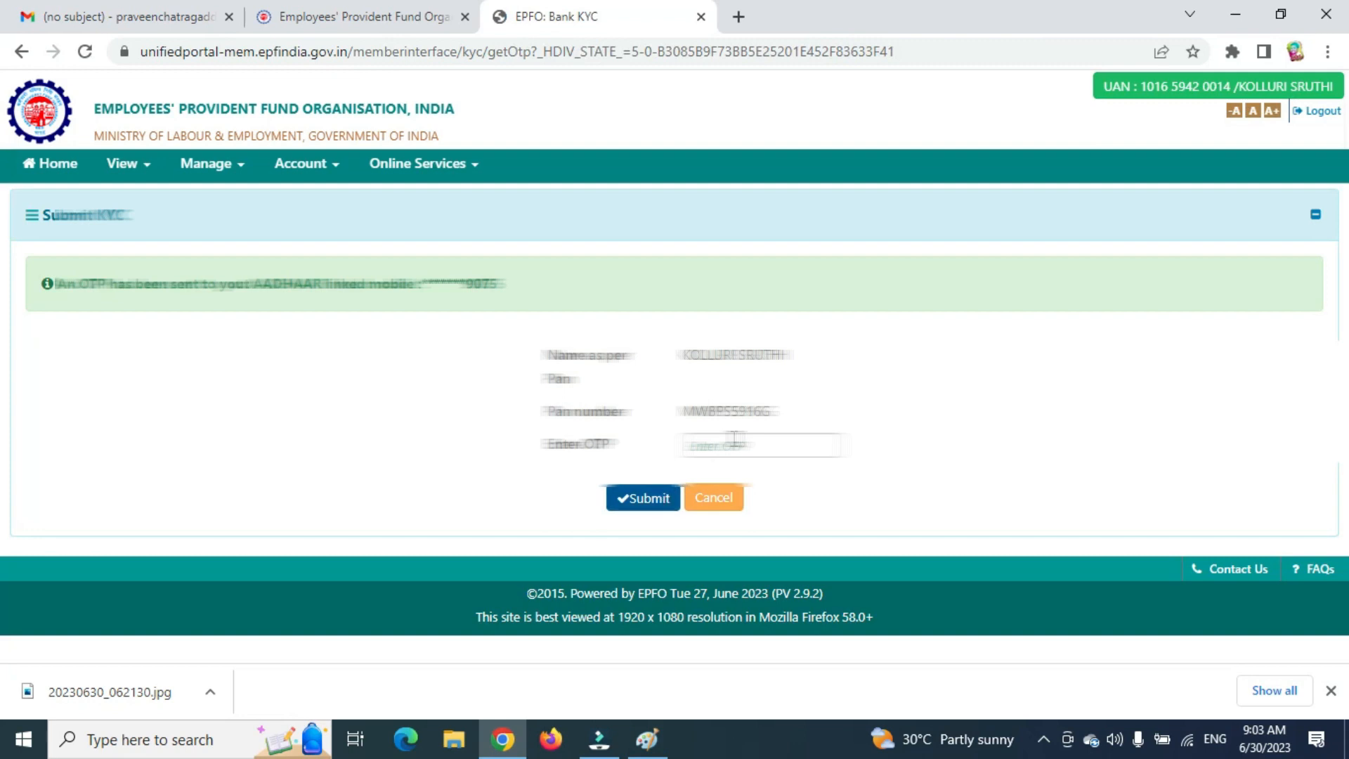
Submit the OTP from the Aadhaar-linked mobile to verify the PAN KYC.
left_click(734, 444)
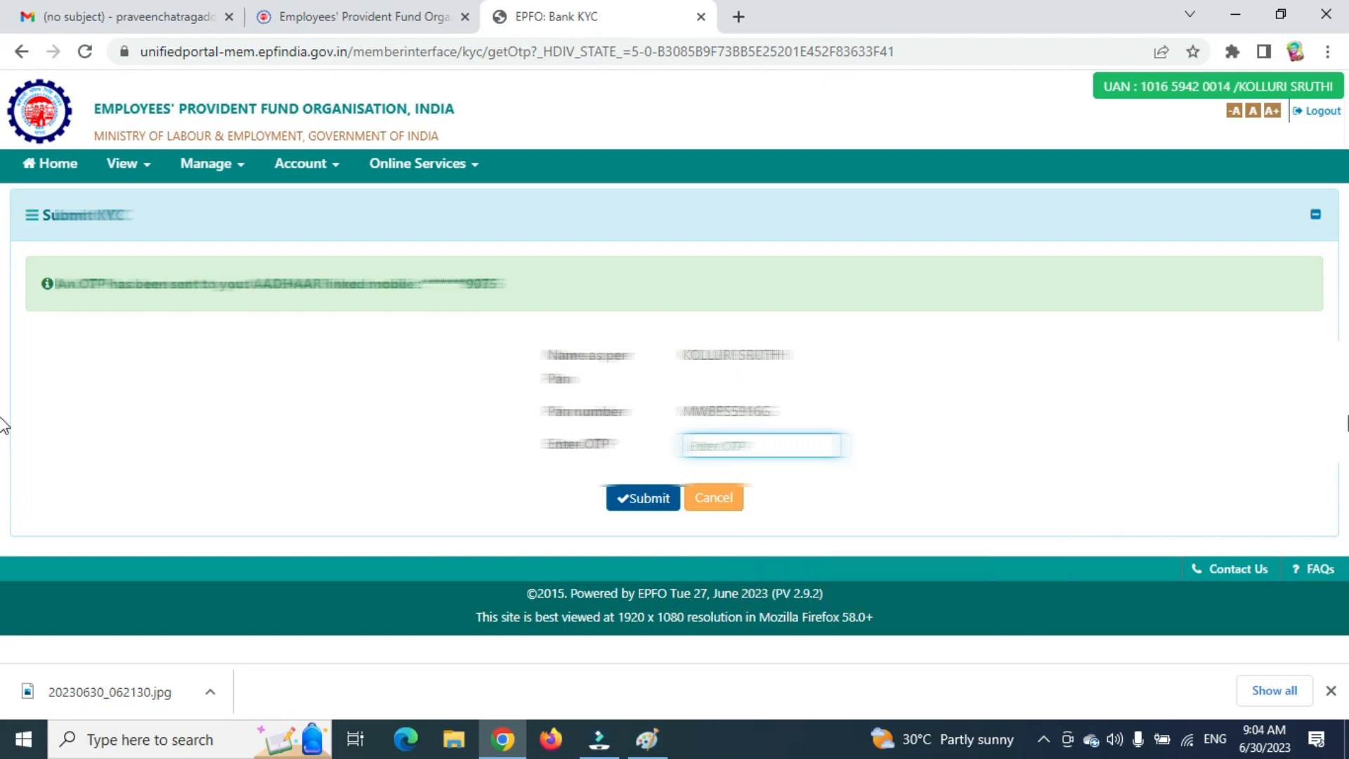
type("•")
left_click(651, 499)
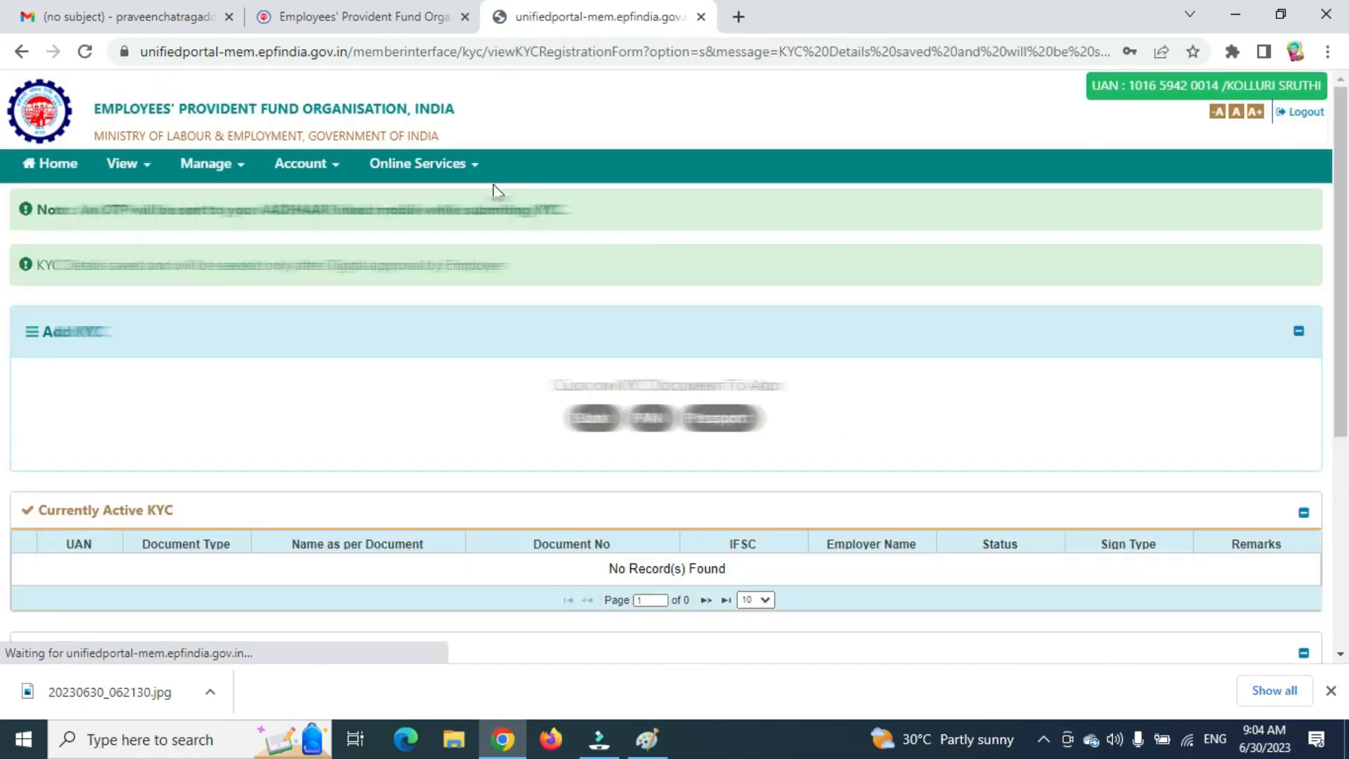
Open View > Profile and scroll to the Not Available address rows.
scroll(566, 518, "down", 5)
left_click_drag(938, 360, 1209, 423)
scroll(1012, 358, "up", 4)
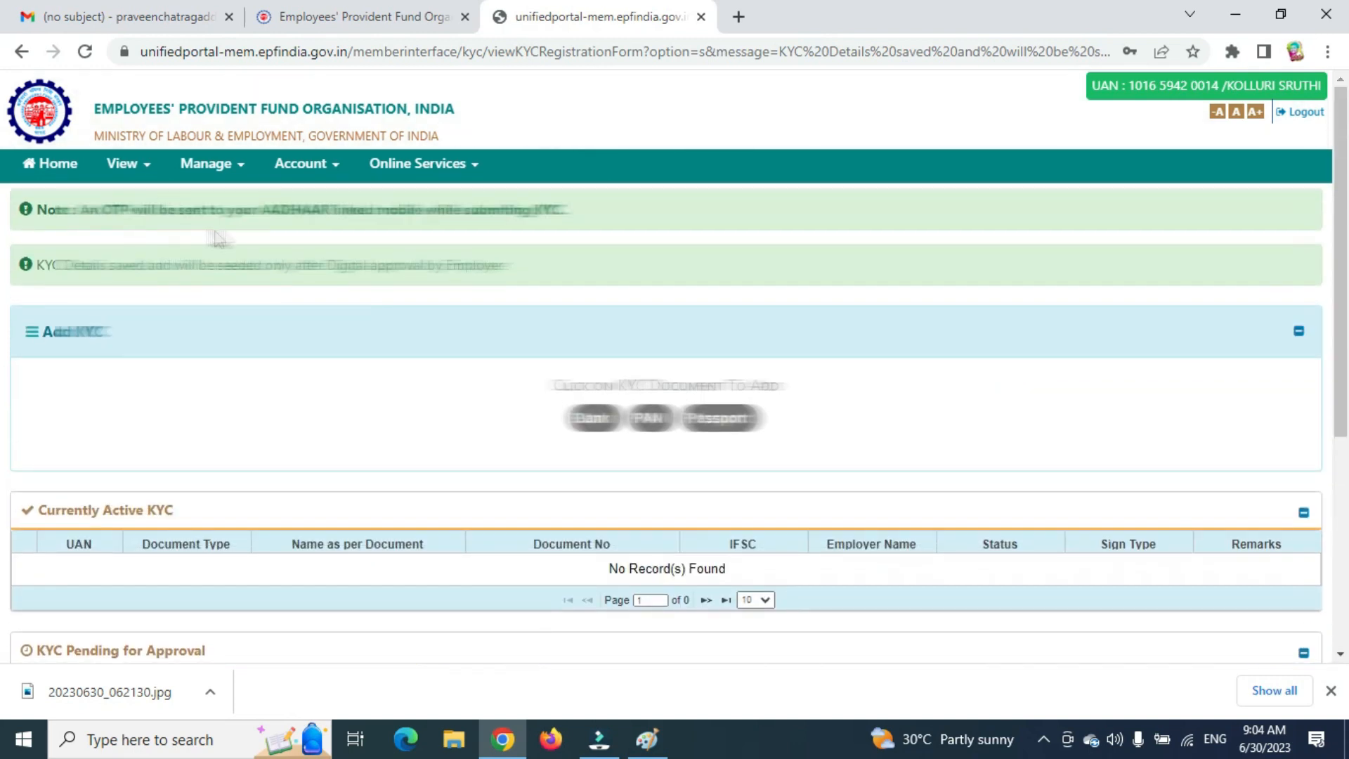
left_click(123, 168)
left_click(135, 204)
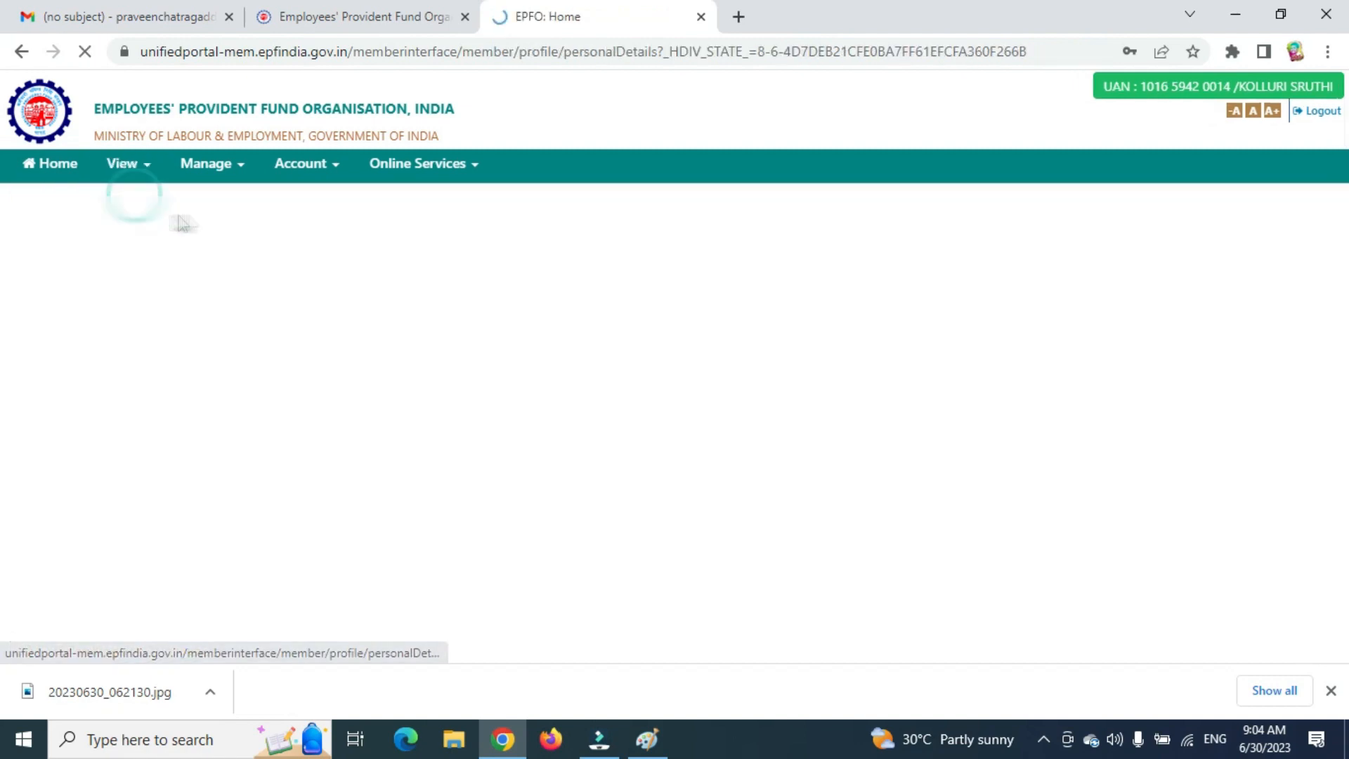
scroll(750, 432, "down", 2)
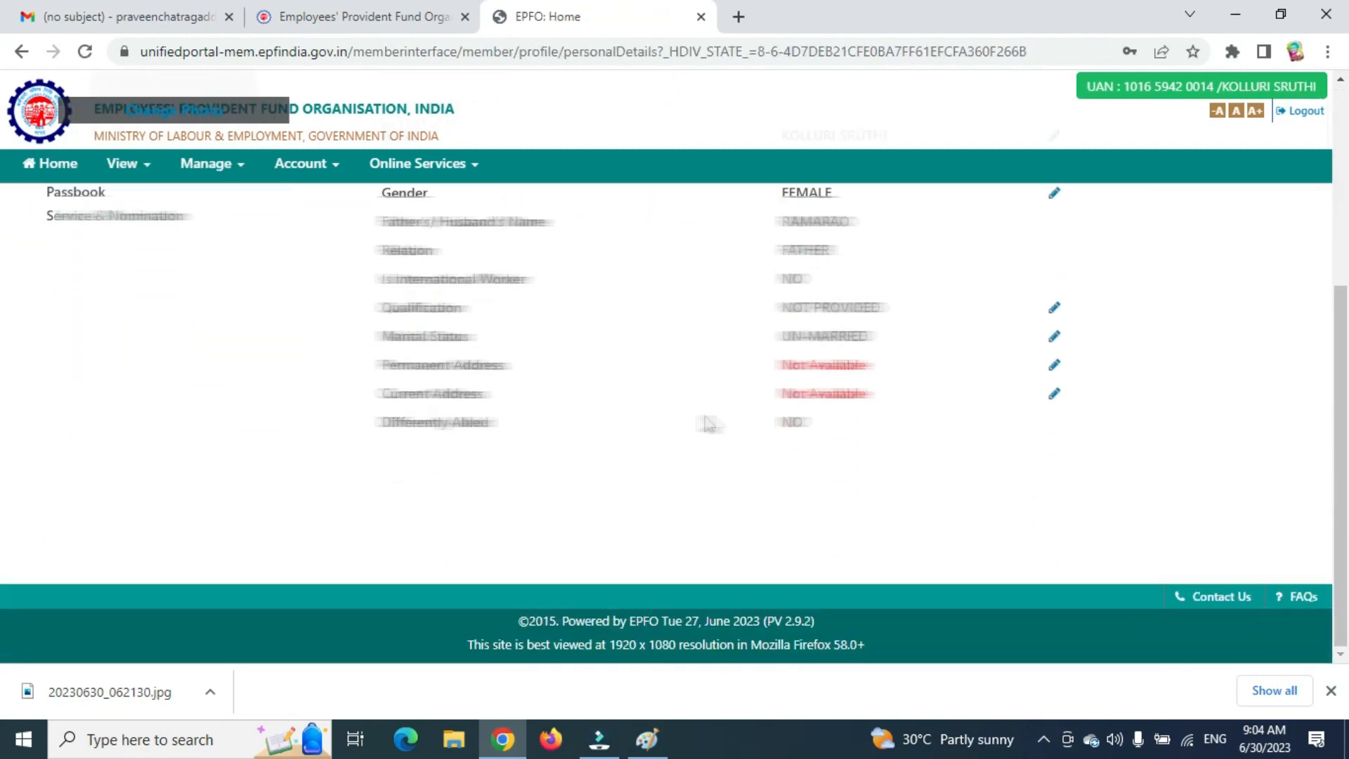
scroll(708, 422, "up", 5)
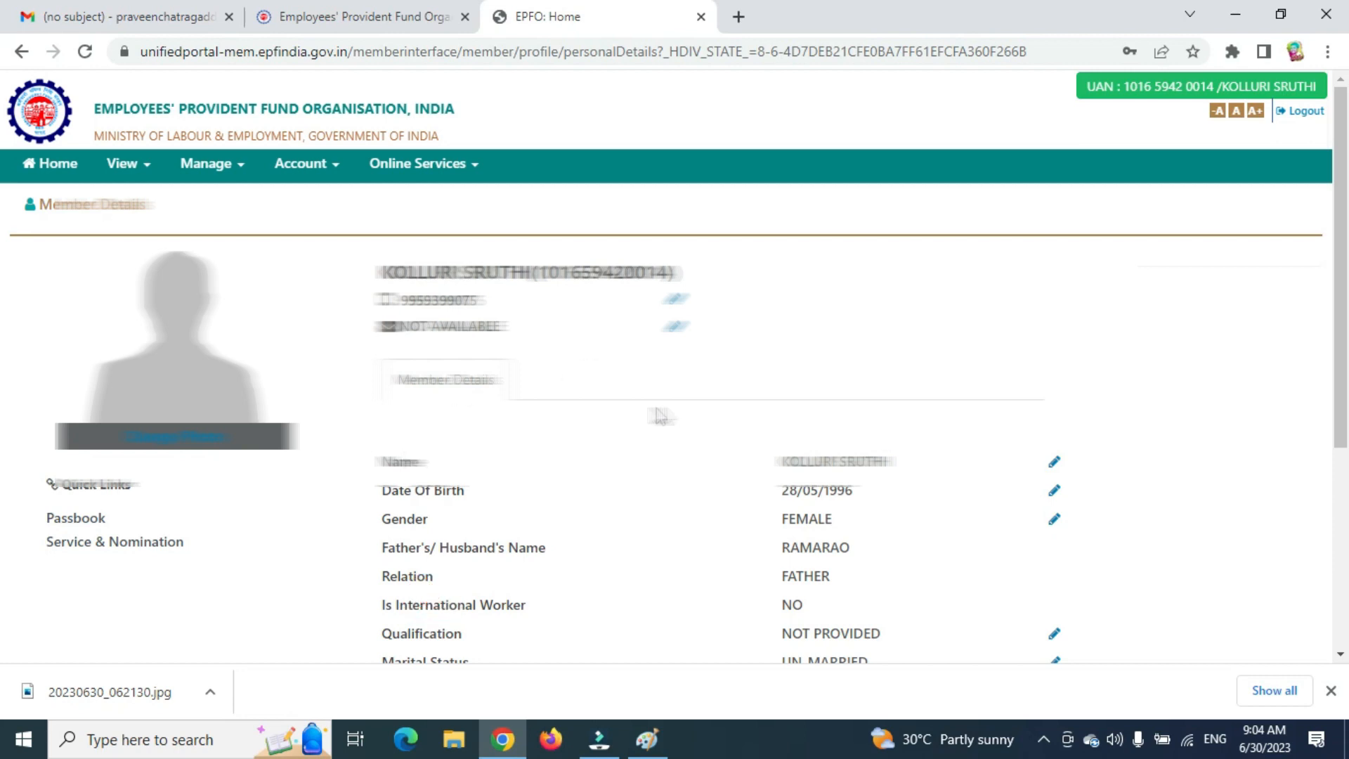
scroll(622, 381, "down", 3)
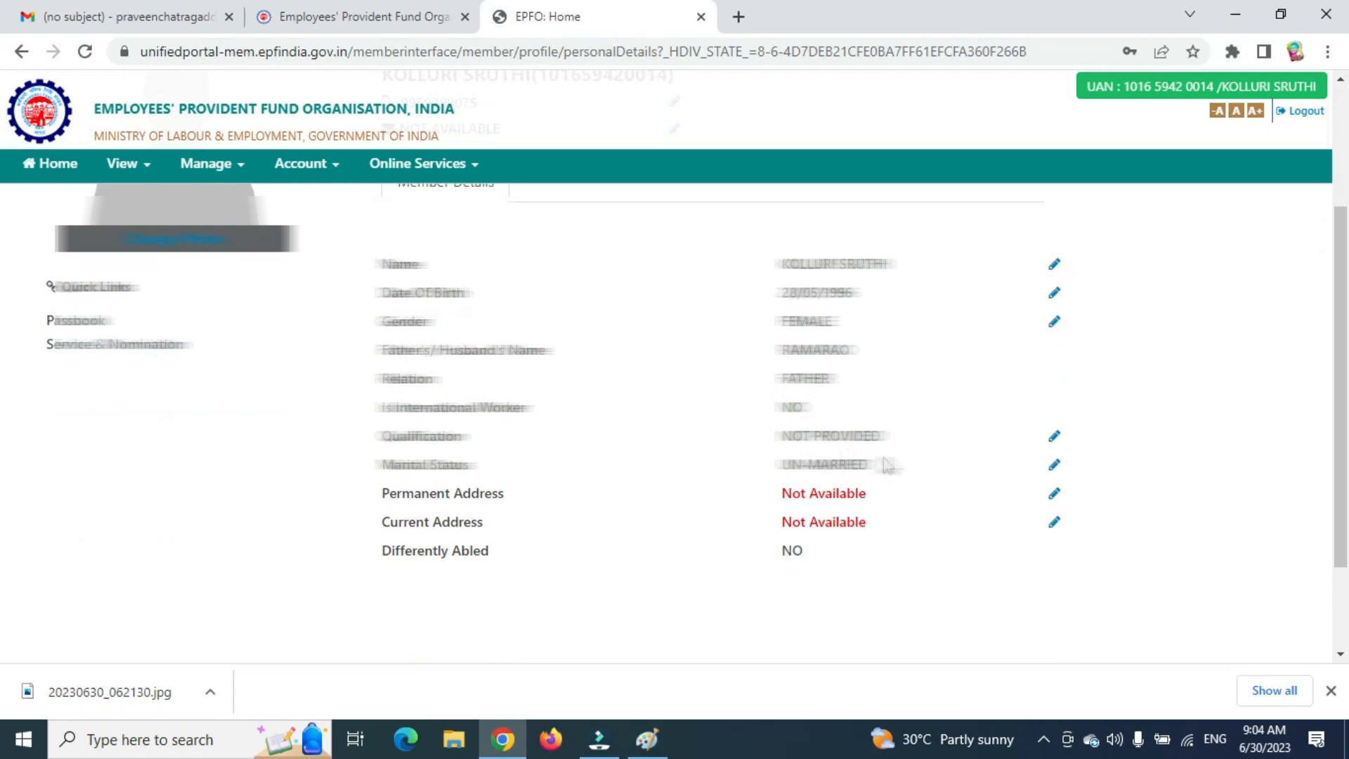
Edit the permanent address and fill in its address lines and city.
left_click(1055, 492)
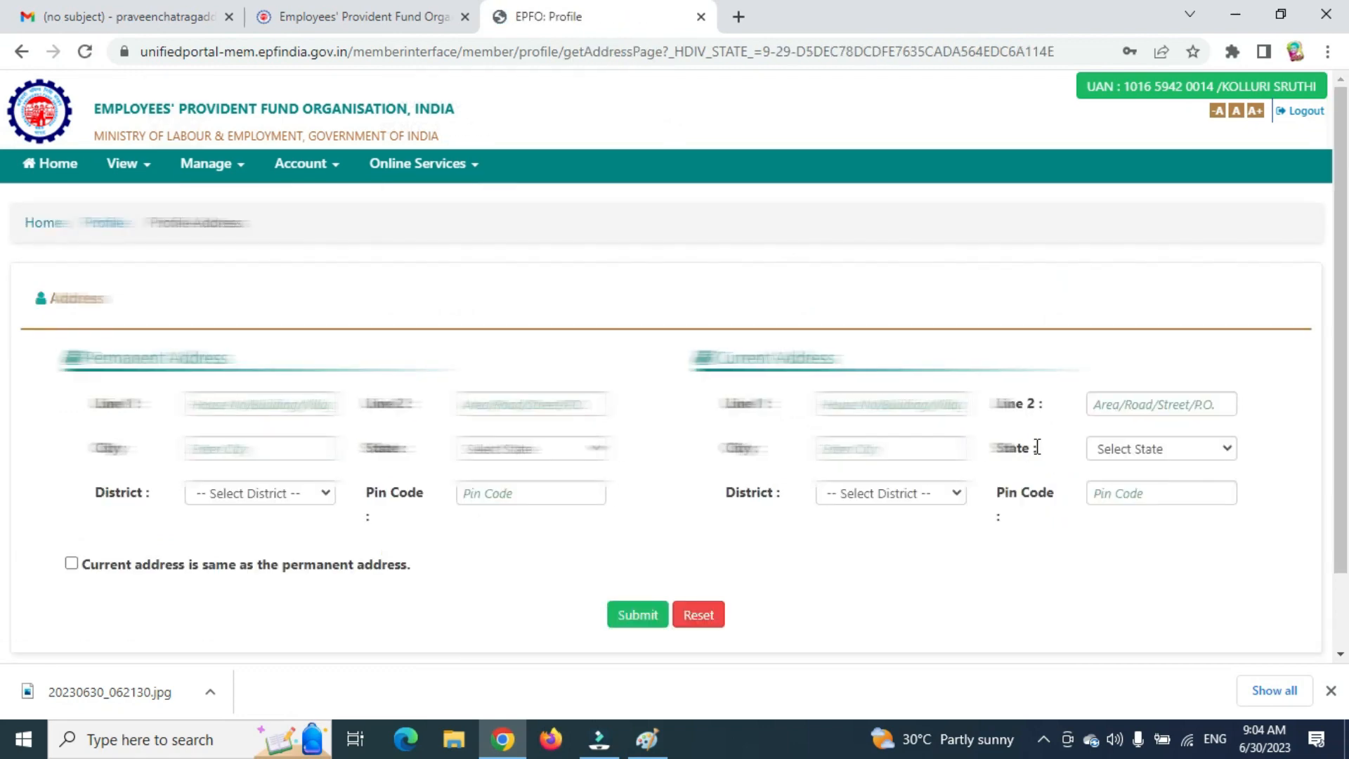
left_click(290, 405)
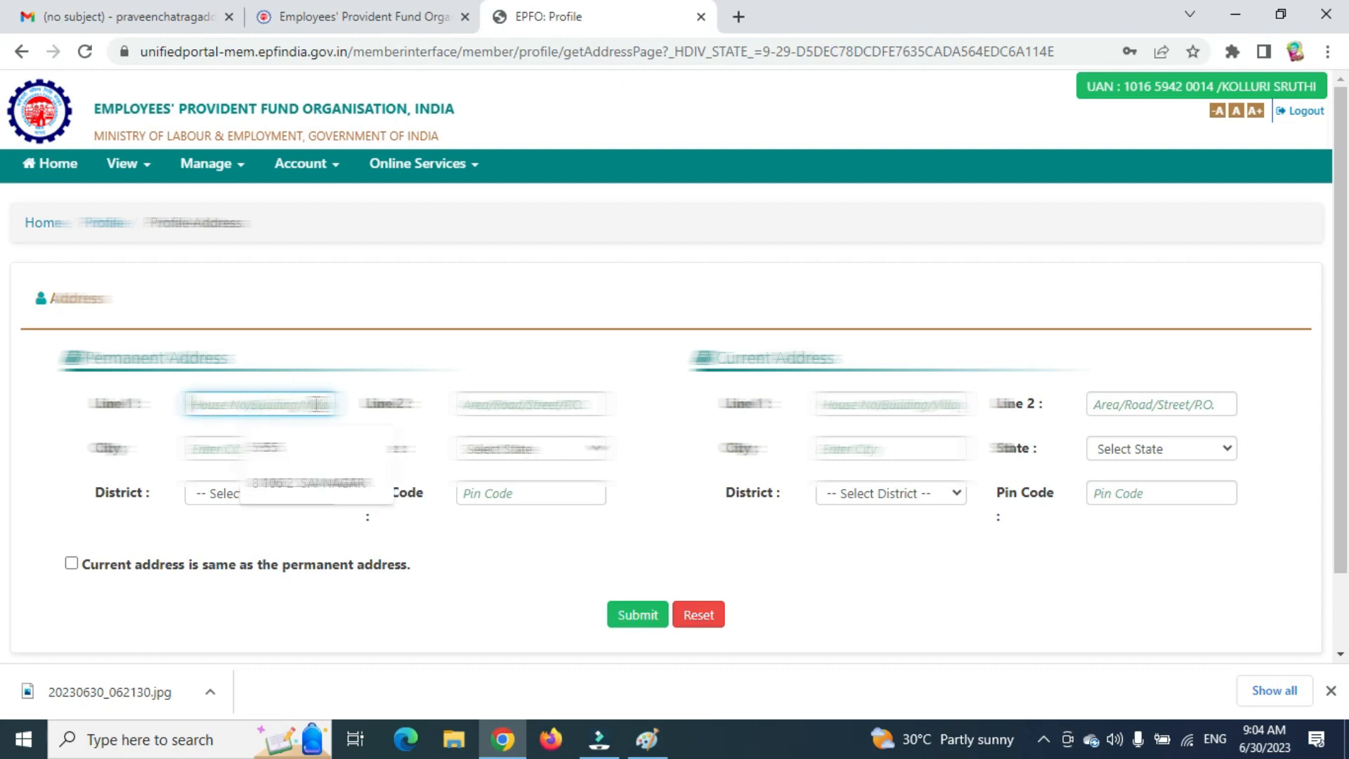
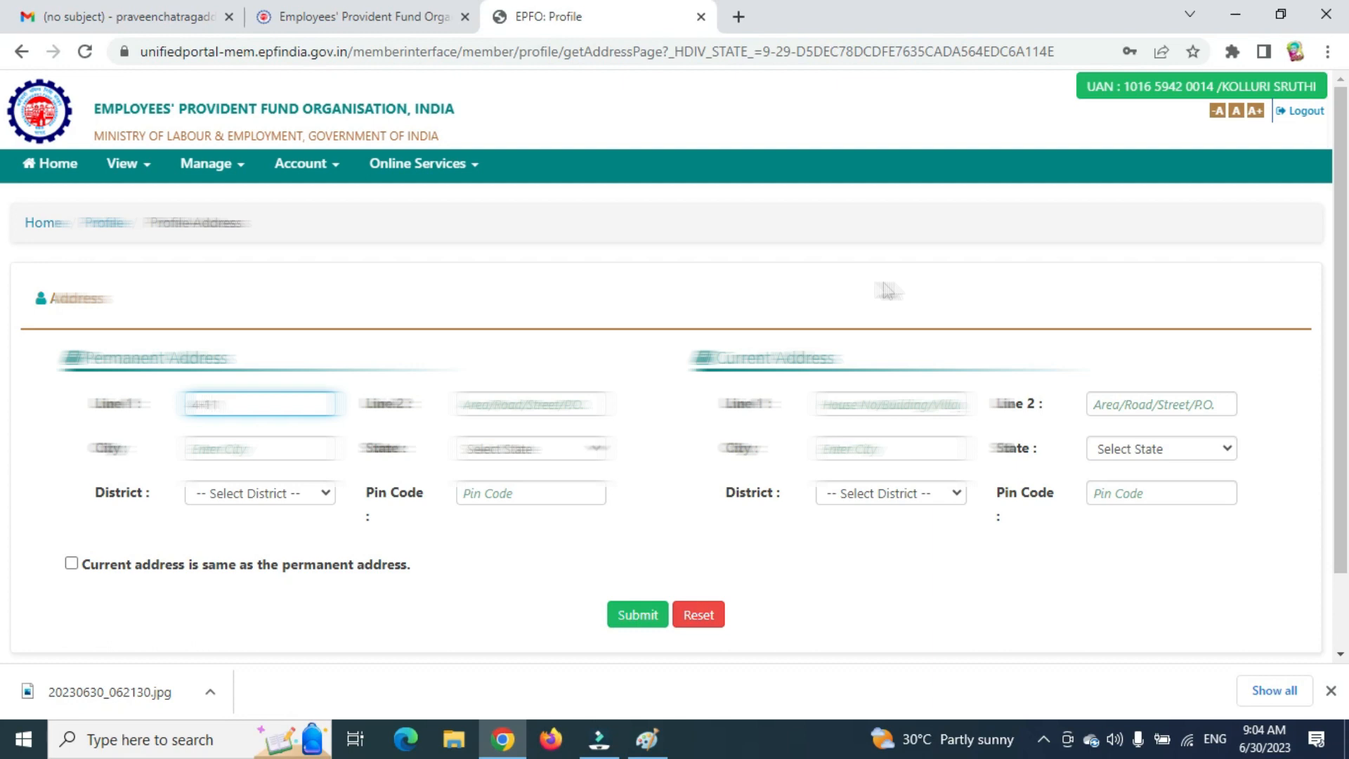
key("Tab")
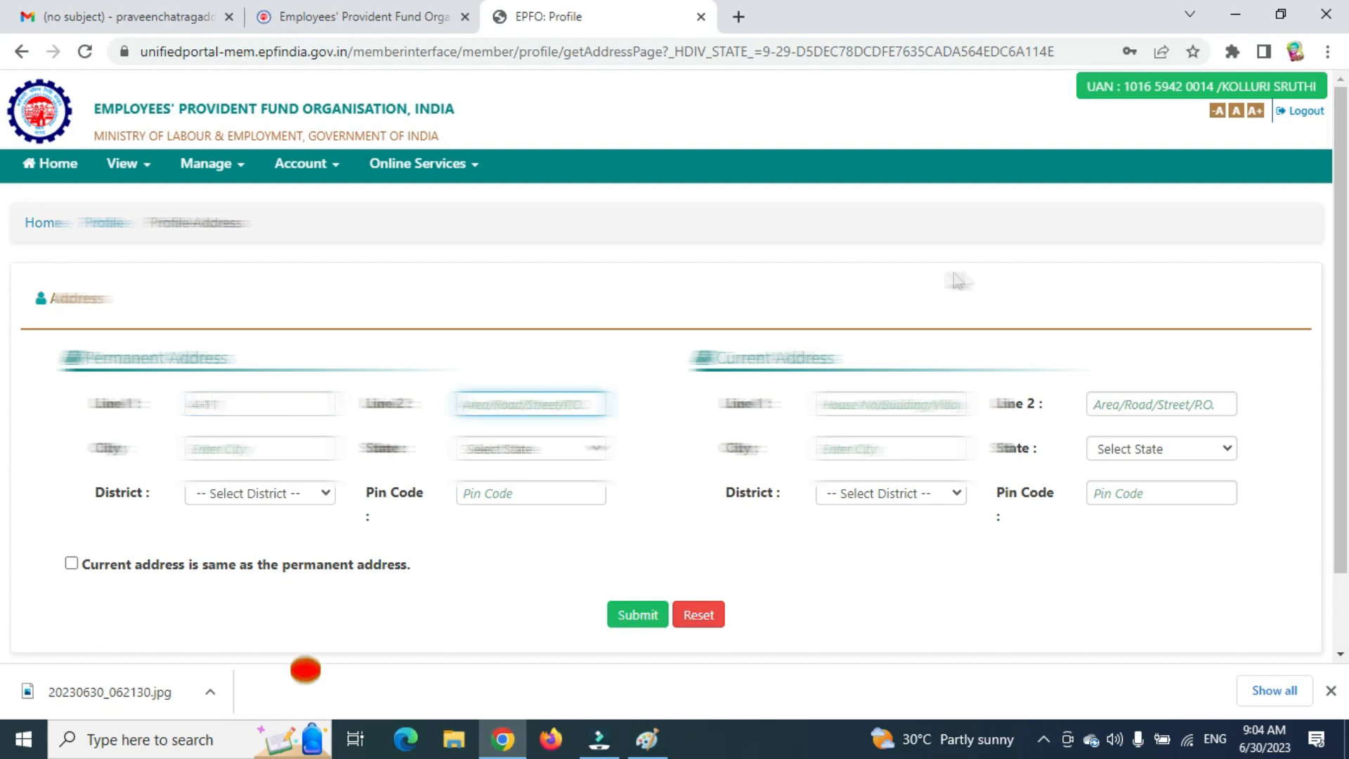
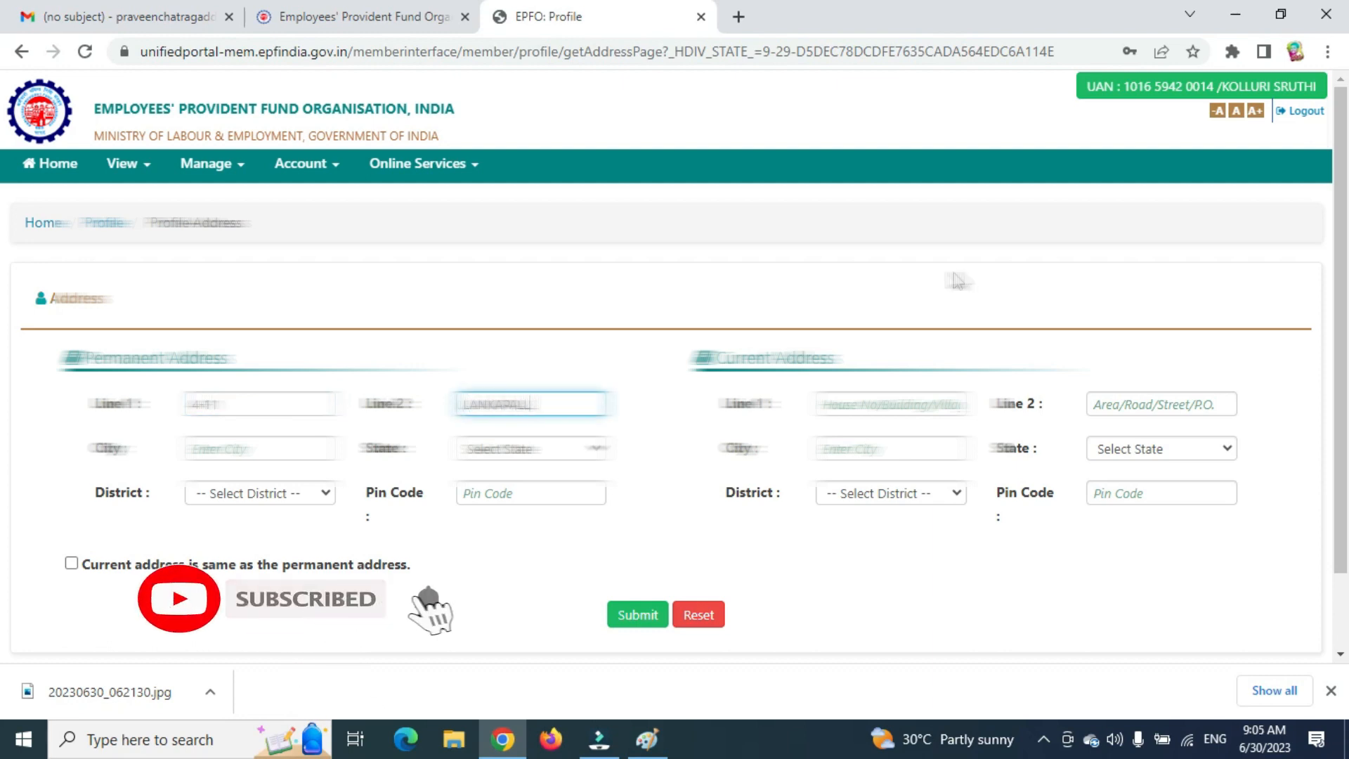
key("Tab")
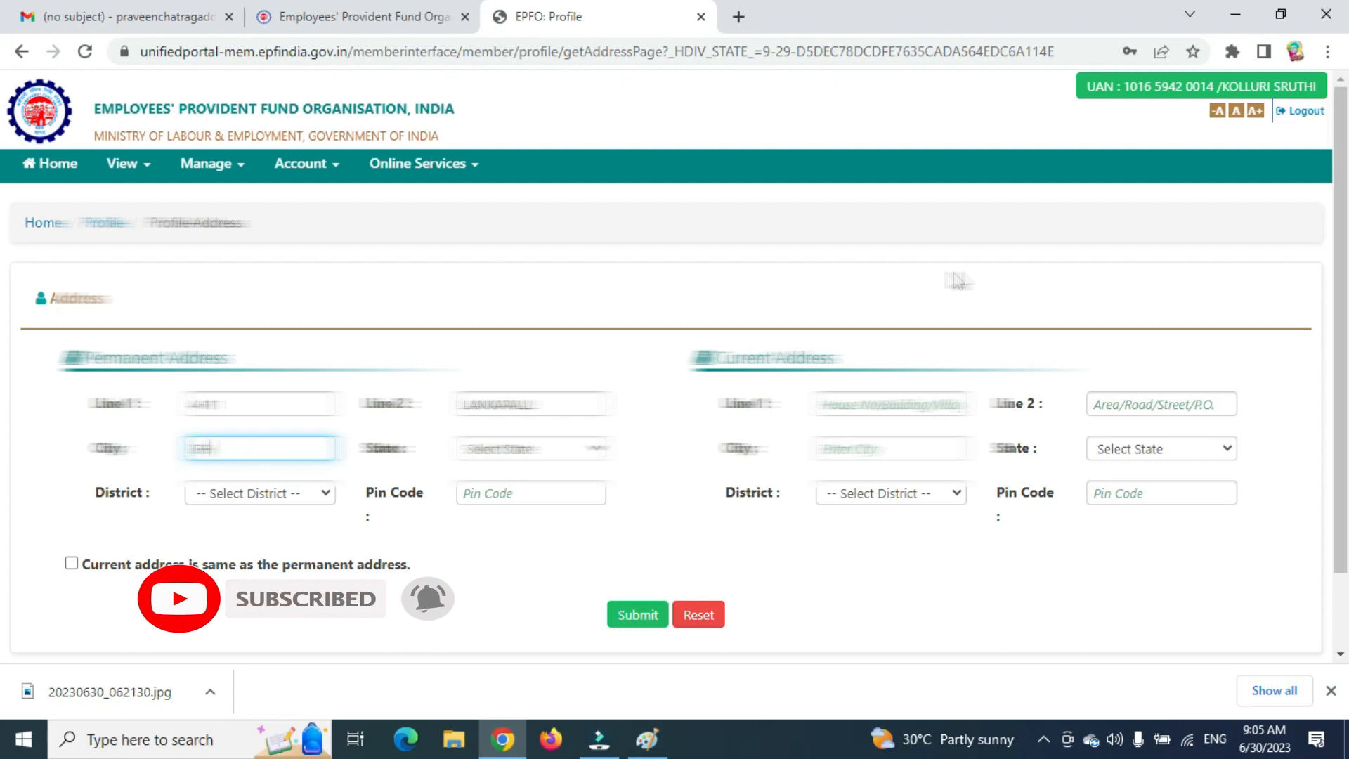
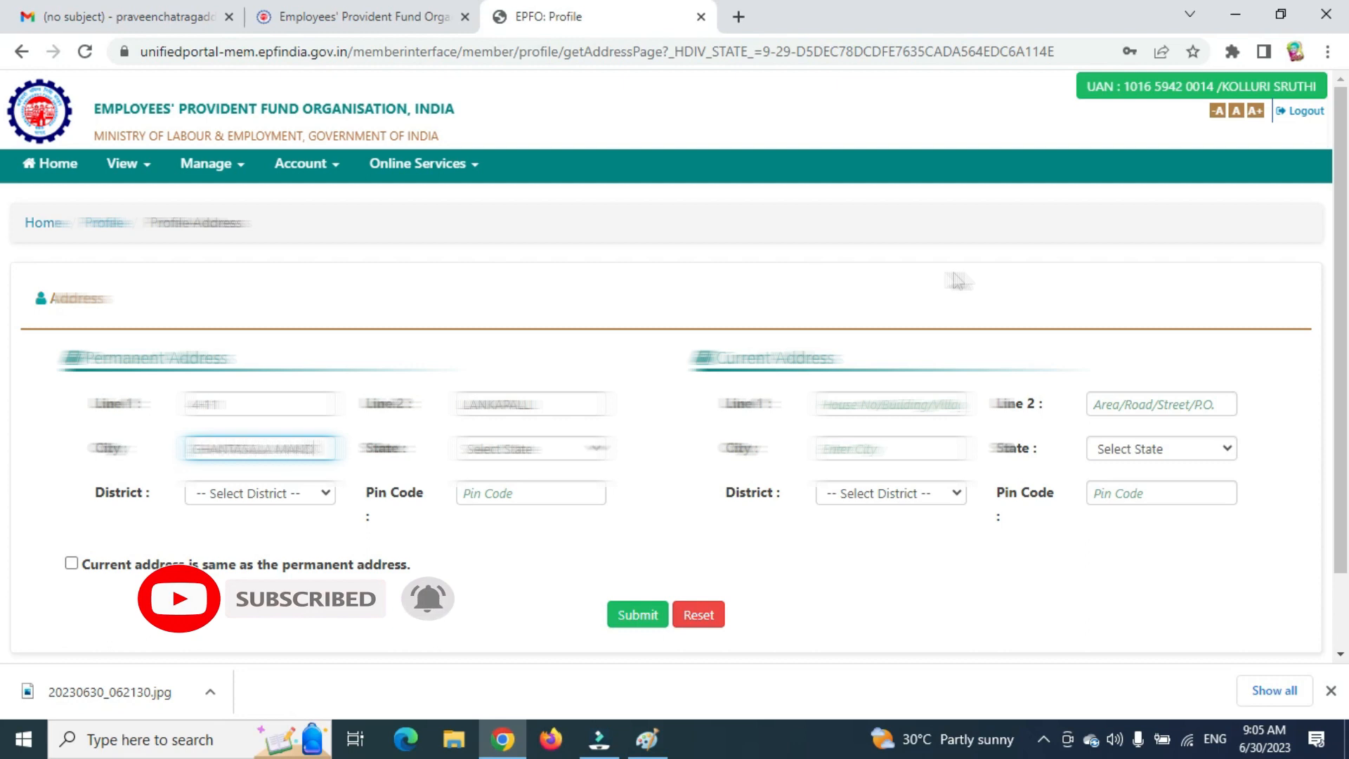
key("Tab")
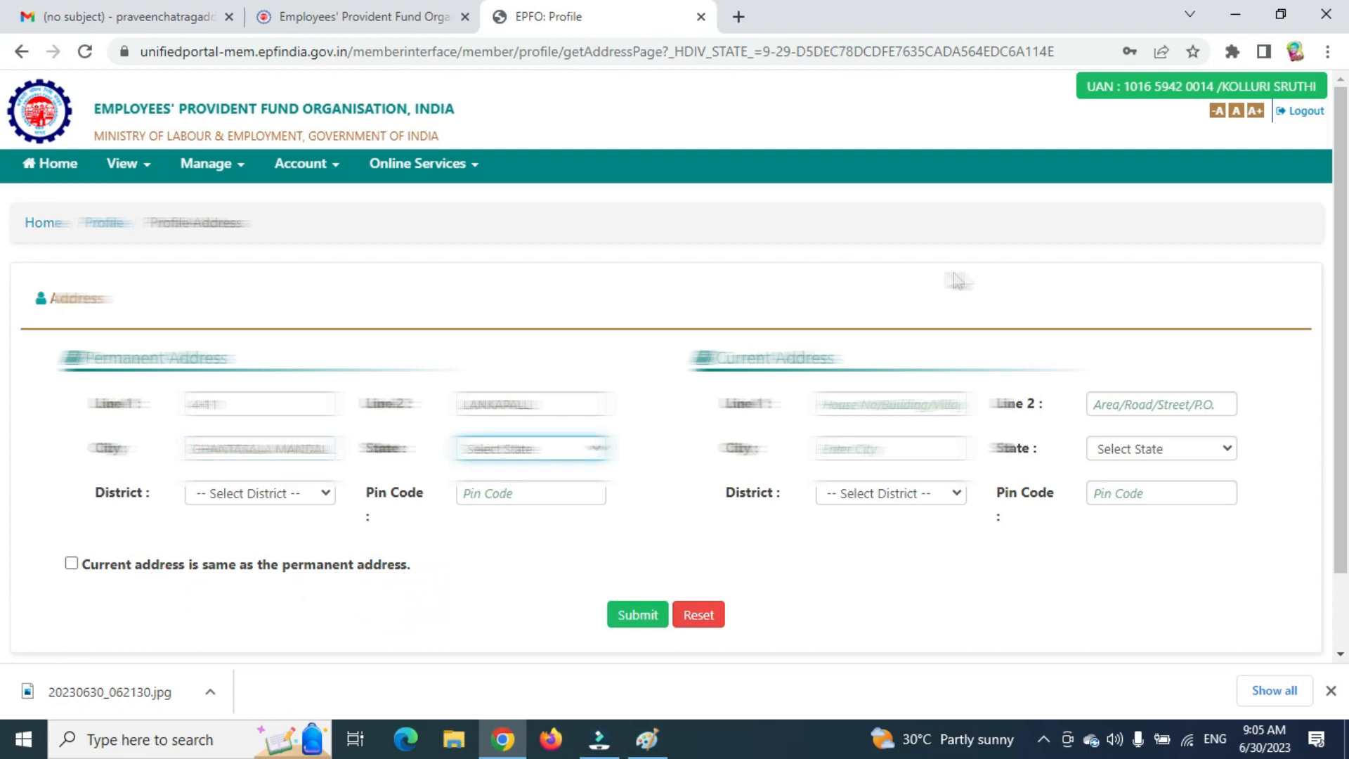
Set state ANDHRA PRADESH, district KRISHNA and the pin code, copy to current address, and submit.
left_click(590, 448)
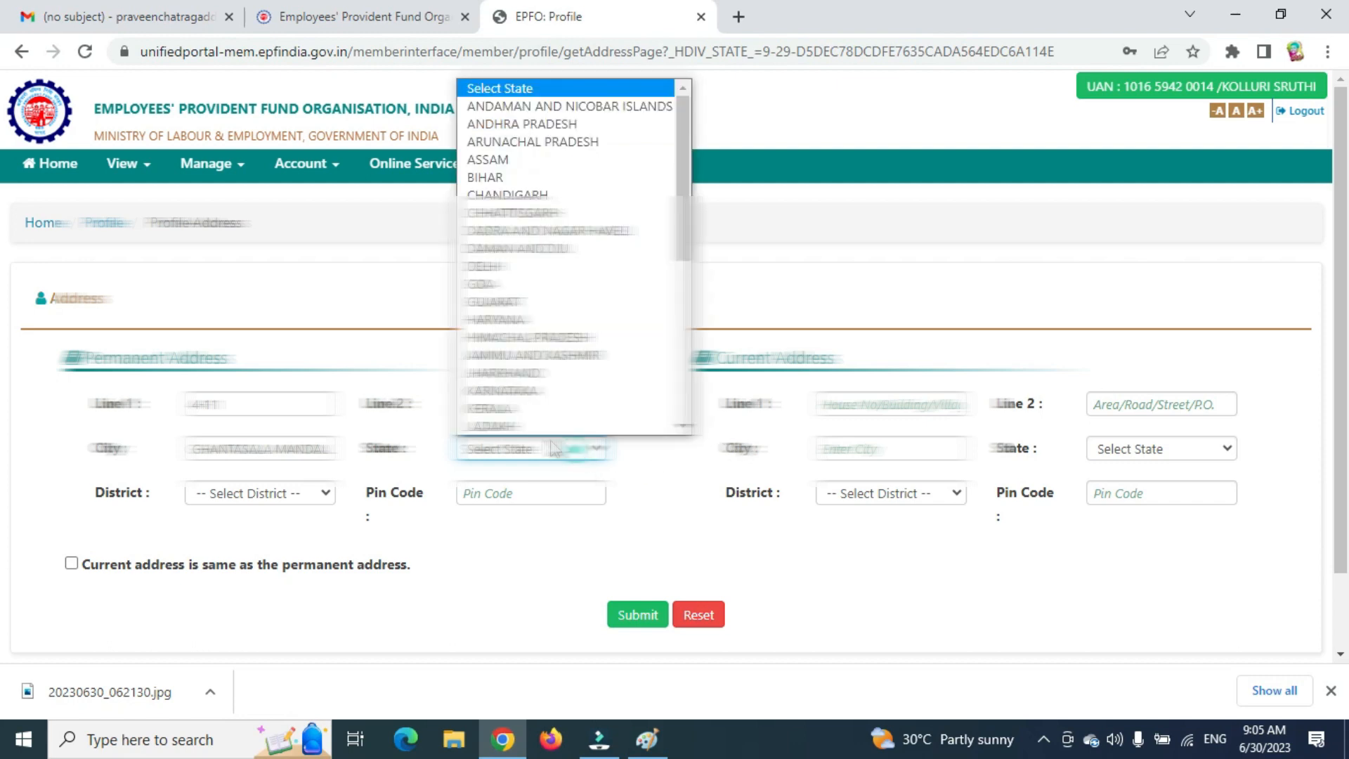
left_click(495, 124)
left_click(302, 495)
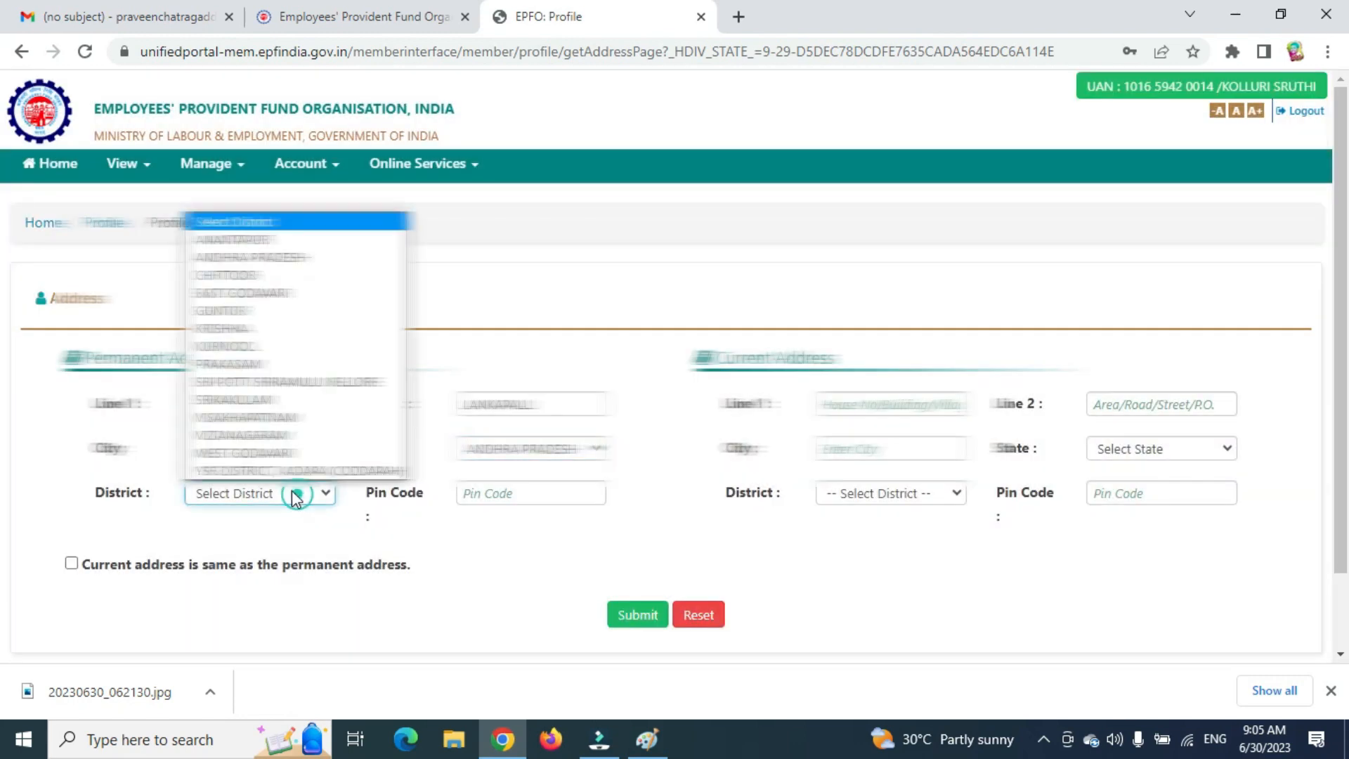
left_click(232, 331)
left_click(484, 494)
type("521131")
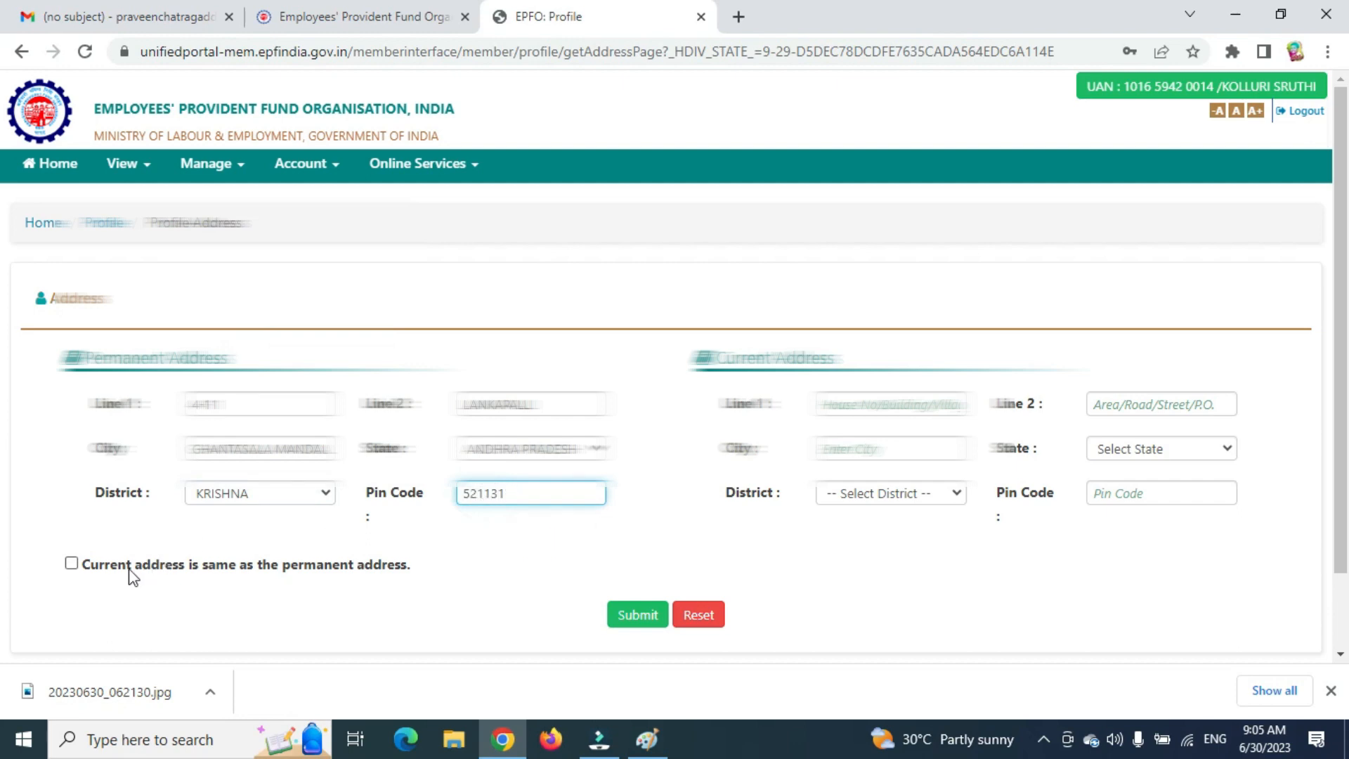
left_click(71, 564)
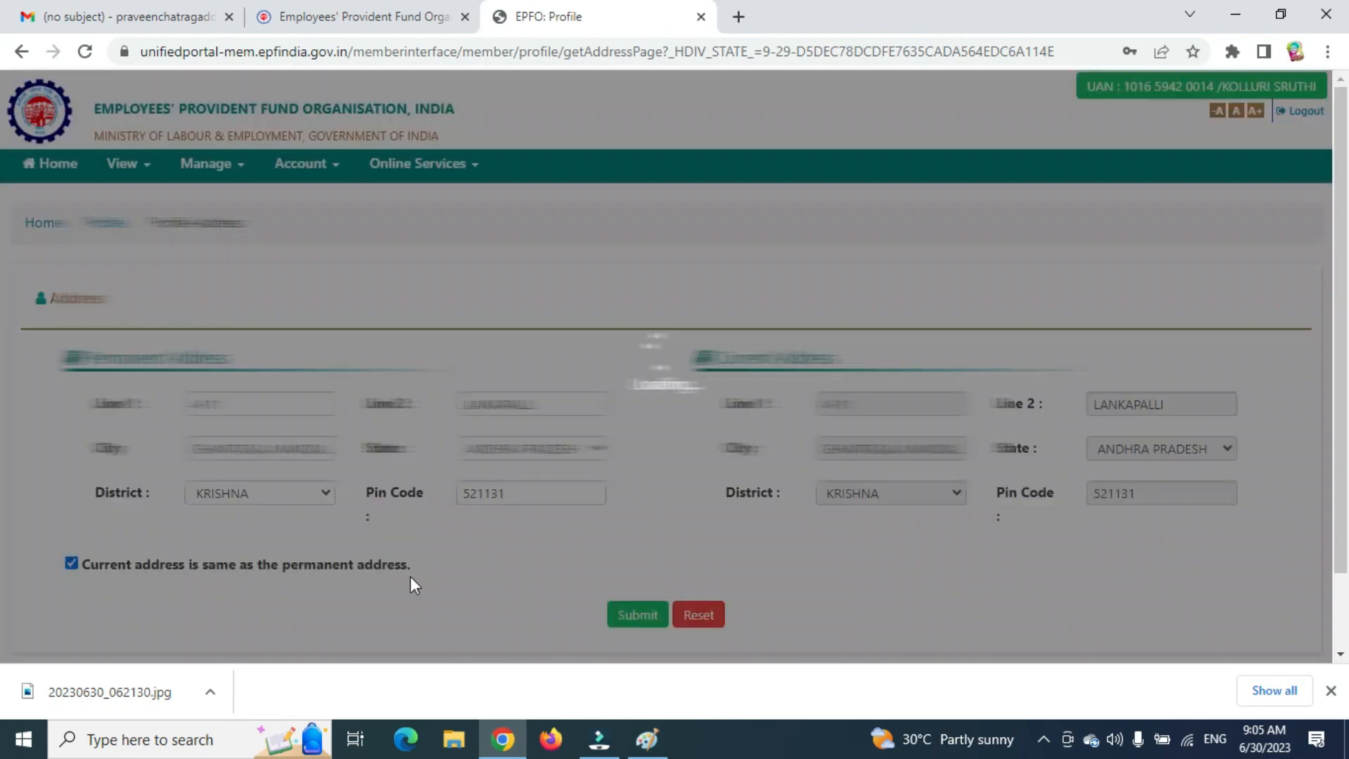
left_click(631, 616)
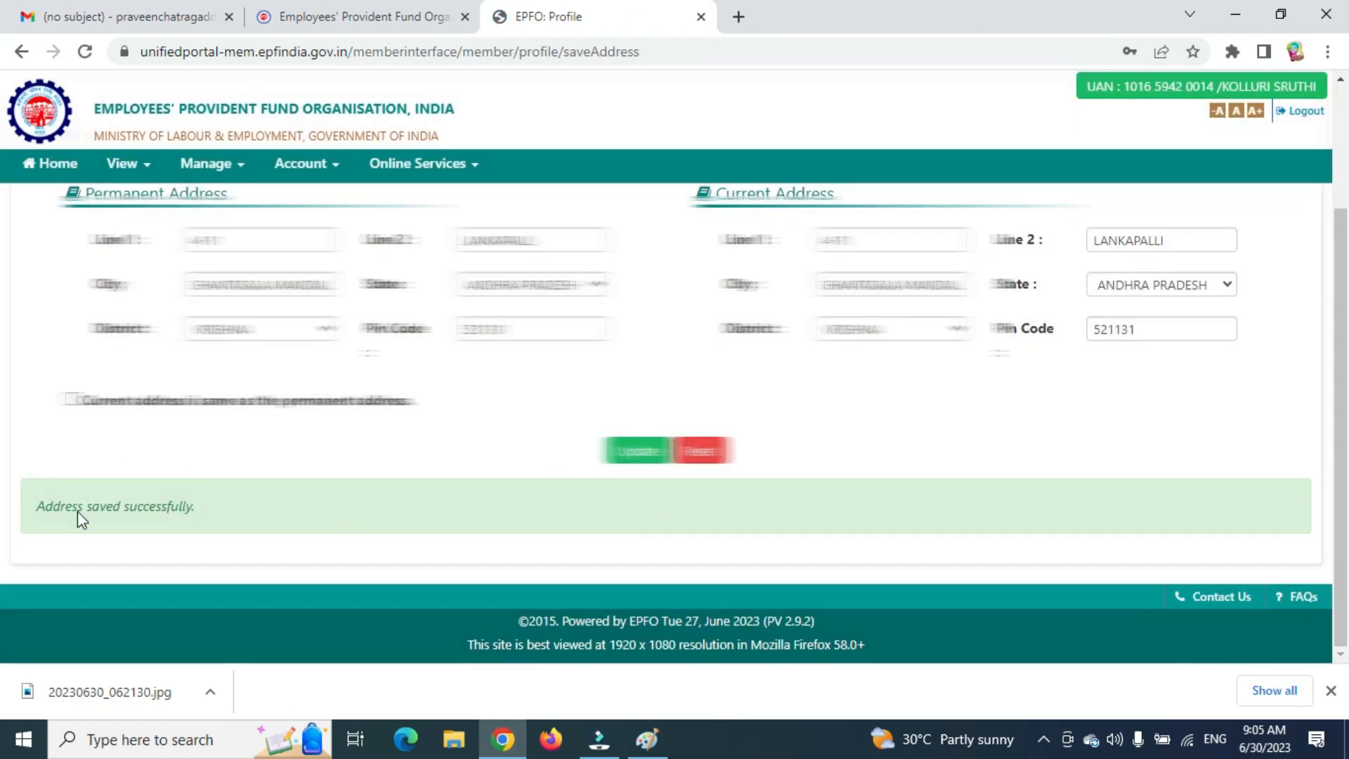
left_click_drag(55, 491, 187, 509)
left_click(342, 466)
scroll(357, 467, "up", 3)
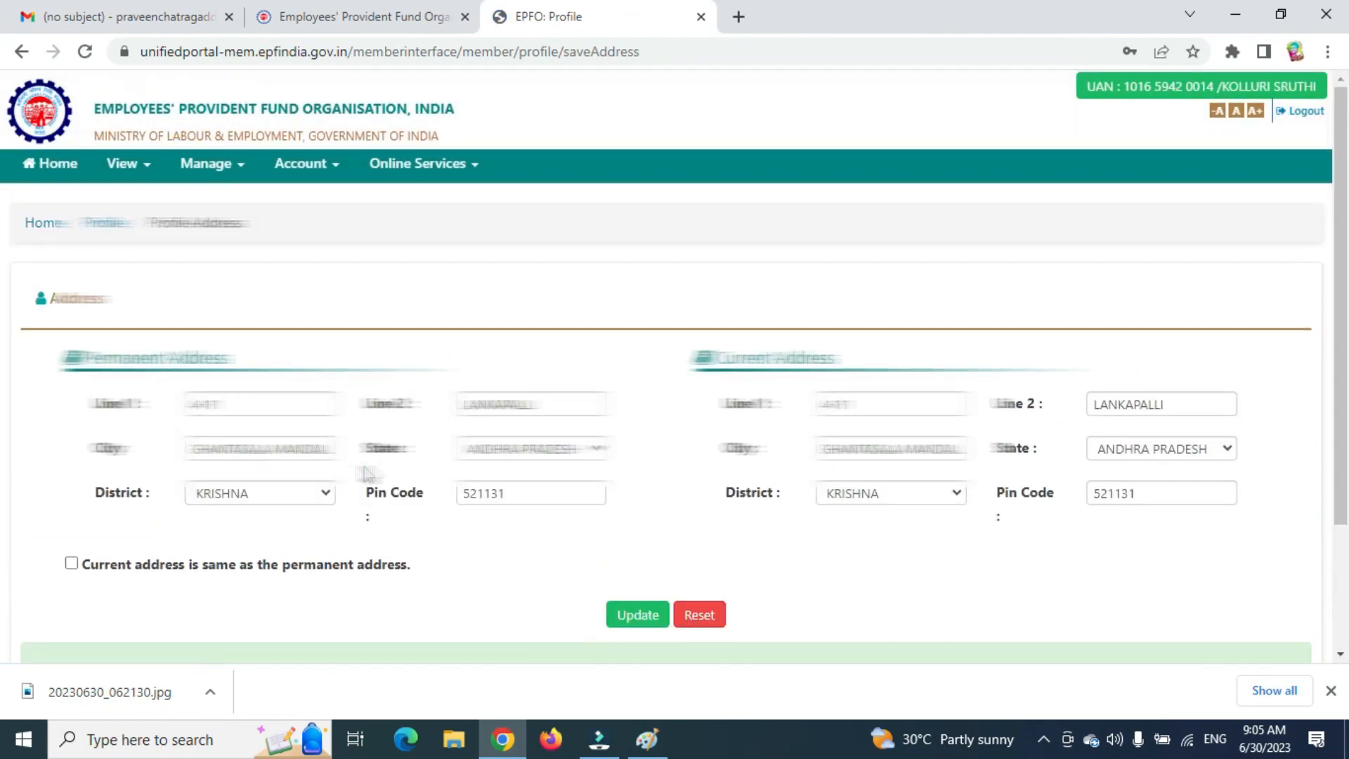
Return home, postpone the e-nomination alert and review the expanded profile information.
left_click(42, 225)
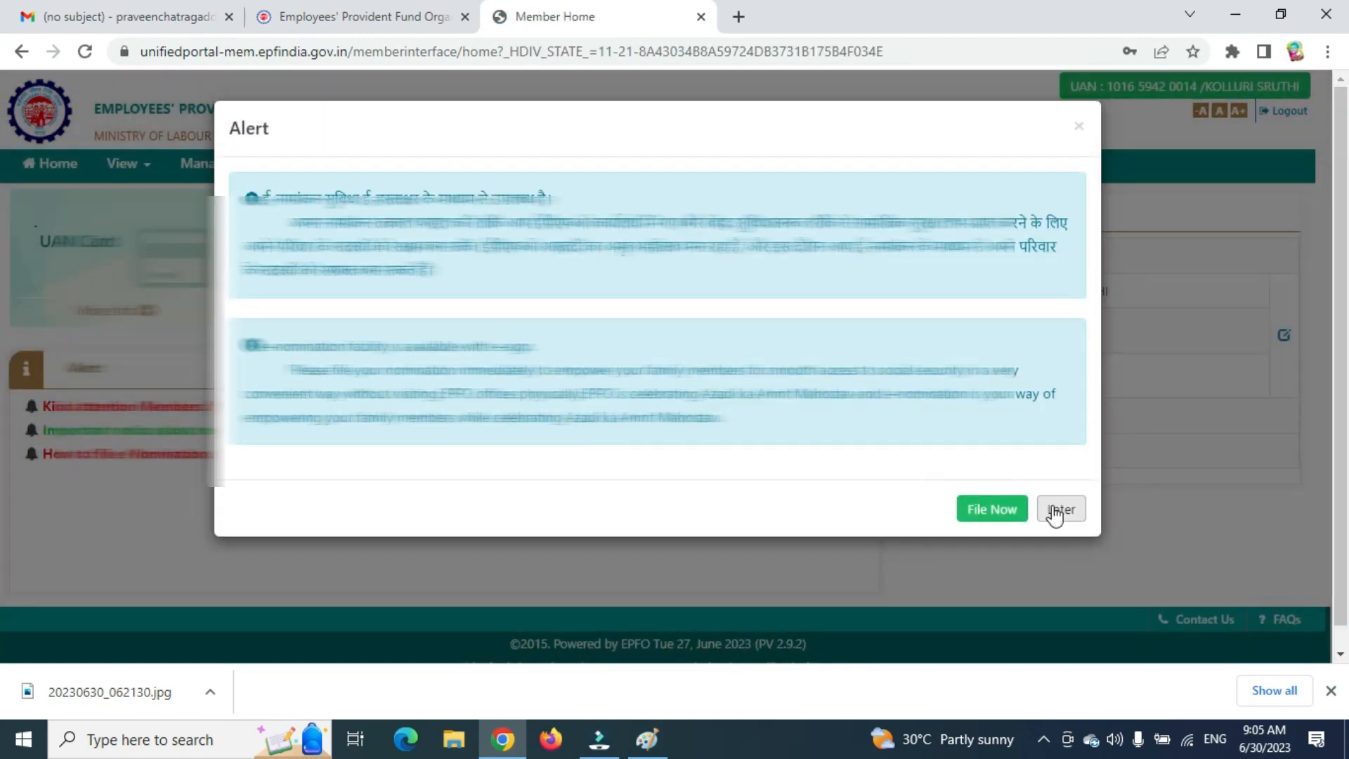
left_click(1061, 509)
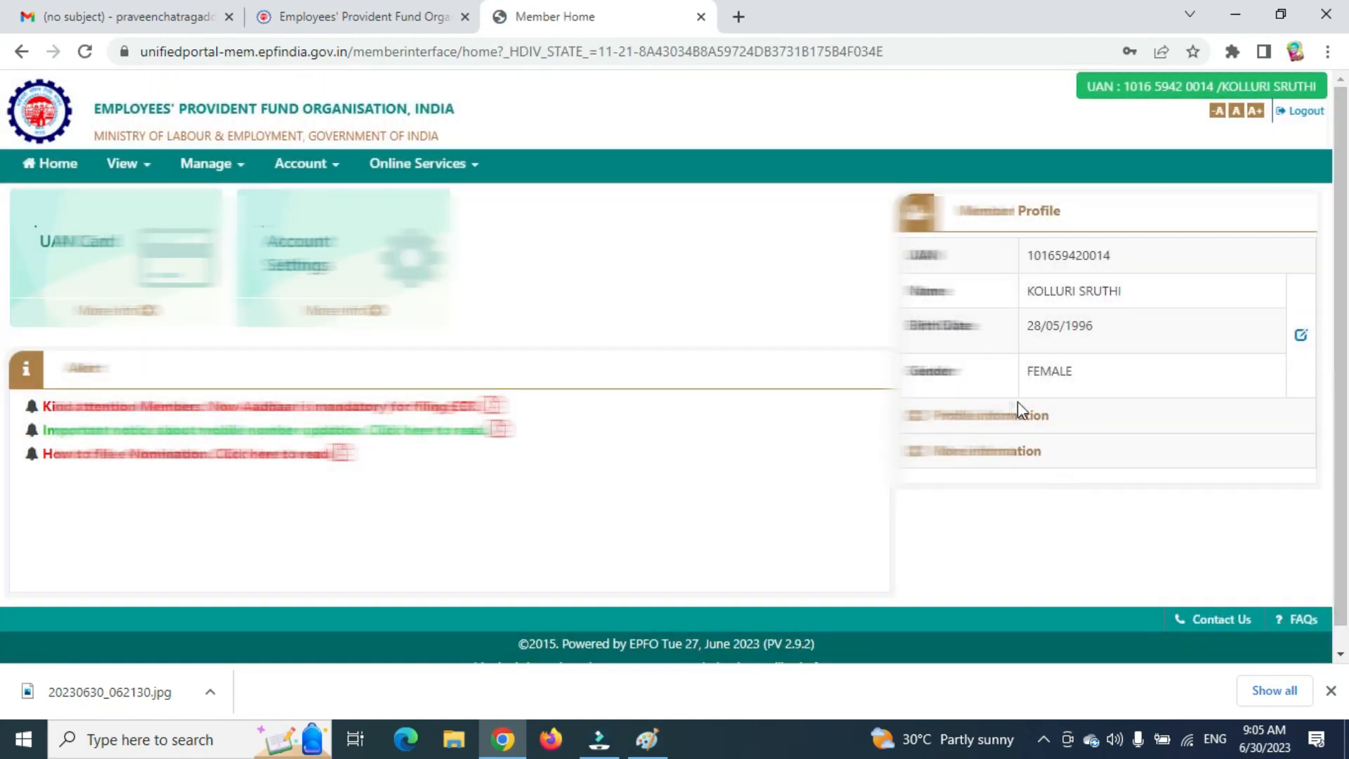
left_click(928, 452)
scroll(924, 430, "down", 1)
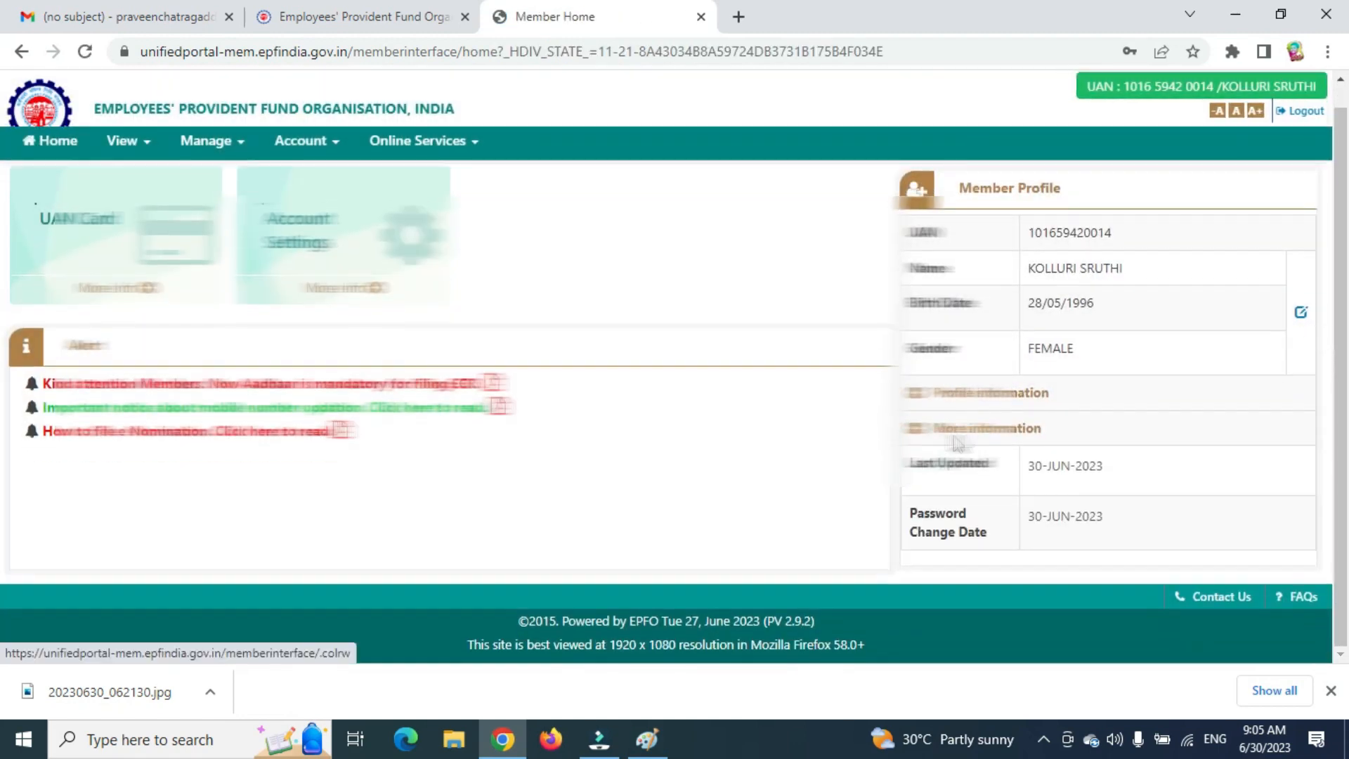
left_click(923, 407)
scroll(1086, 450, "down", 2)
left_click_drag(1039, 410, 1080, 411)
scroll(1054, 481, "up", 1)
scroll(323, 326, "down", 1)
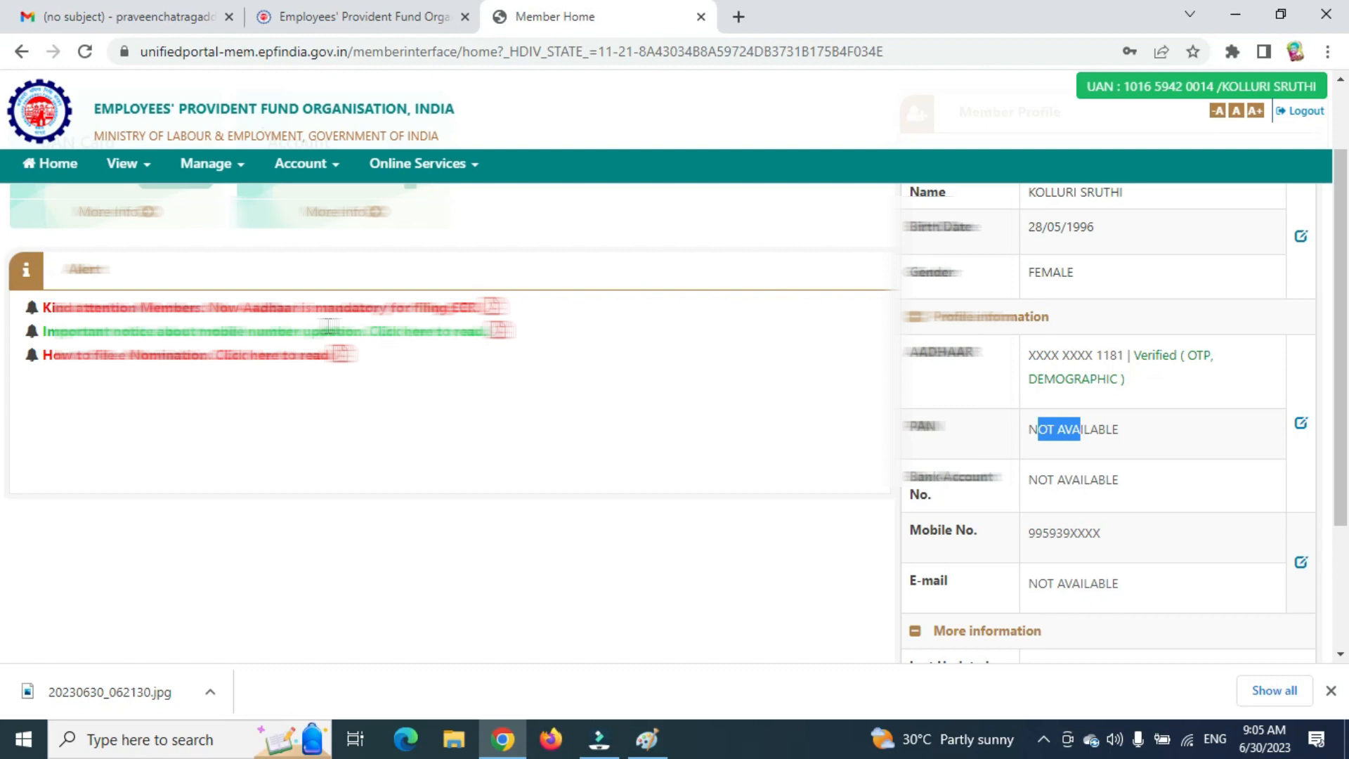
scroll(942, 446, "down", 3)
left_click(886, 538)
scroll(808, 481, "up", 1)
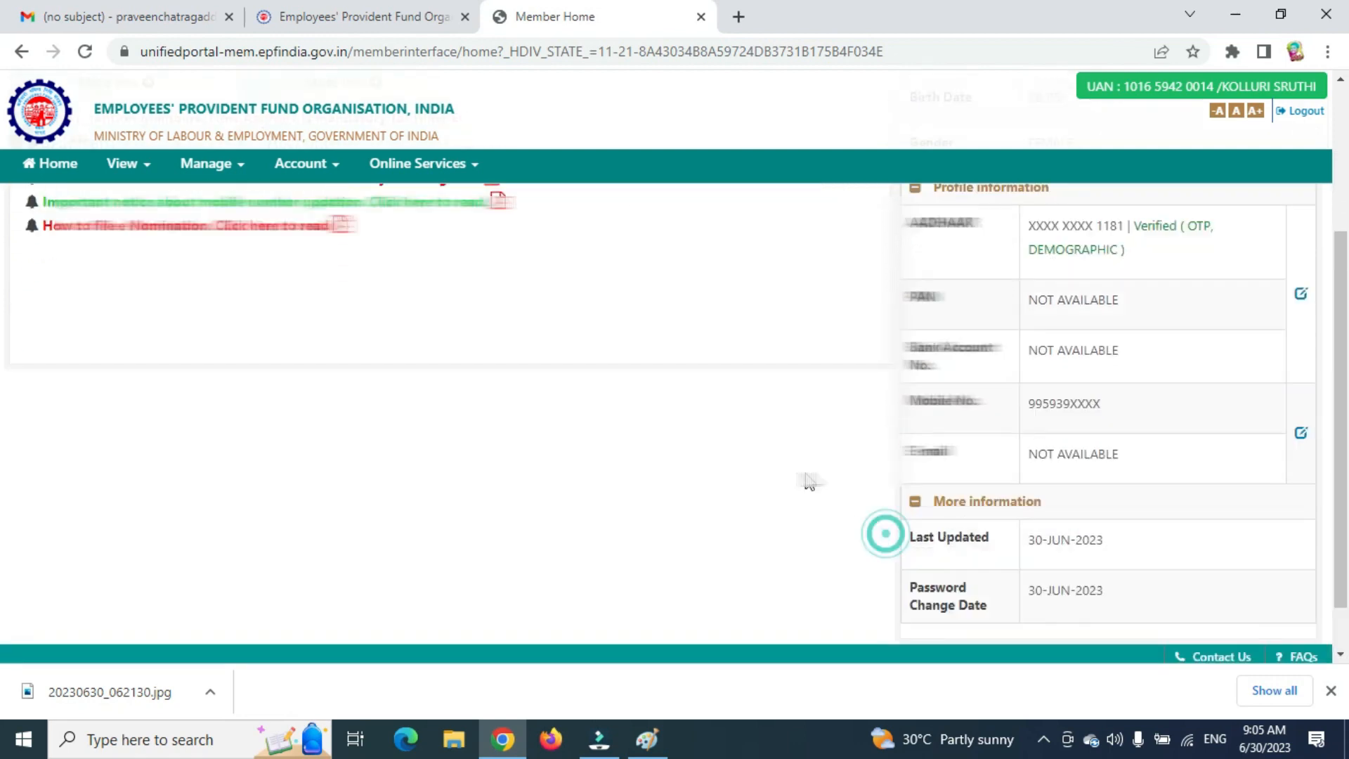
scroll(808, 482, "up", 3)
Open the KYC page from the Manage menu.
left_click(133, 168)
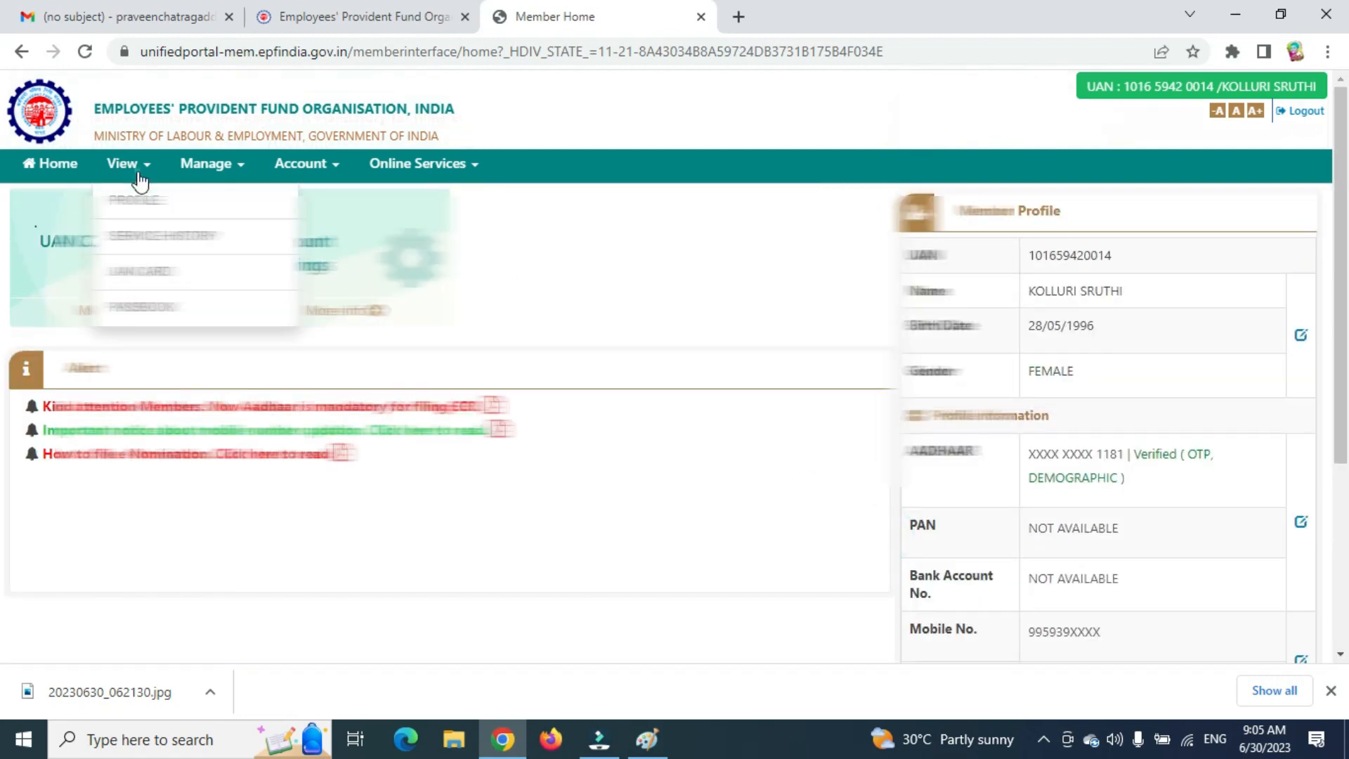
left_click(213, 169)
left_click(221, 275)
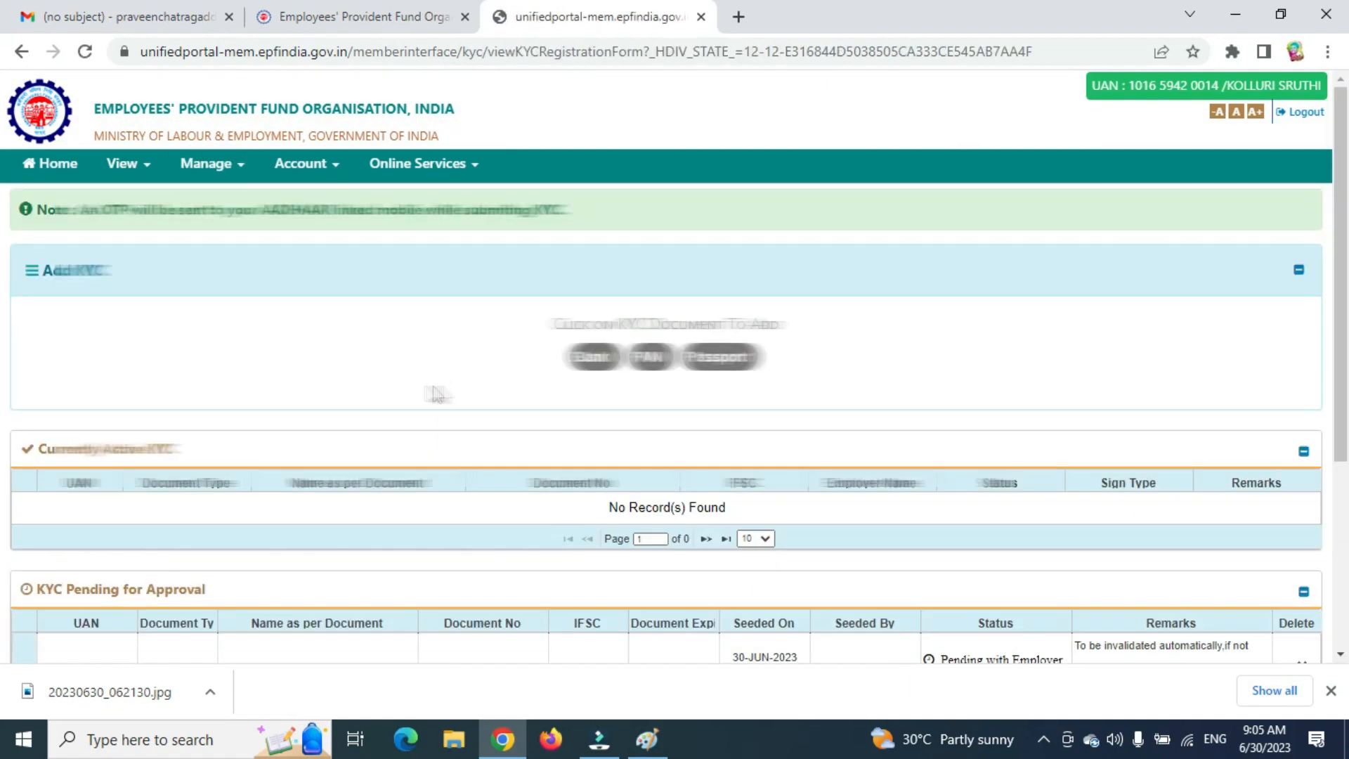
Choose Bank as the KYC document and enter the account number and its confirmation.
left_click(594, 357)
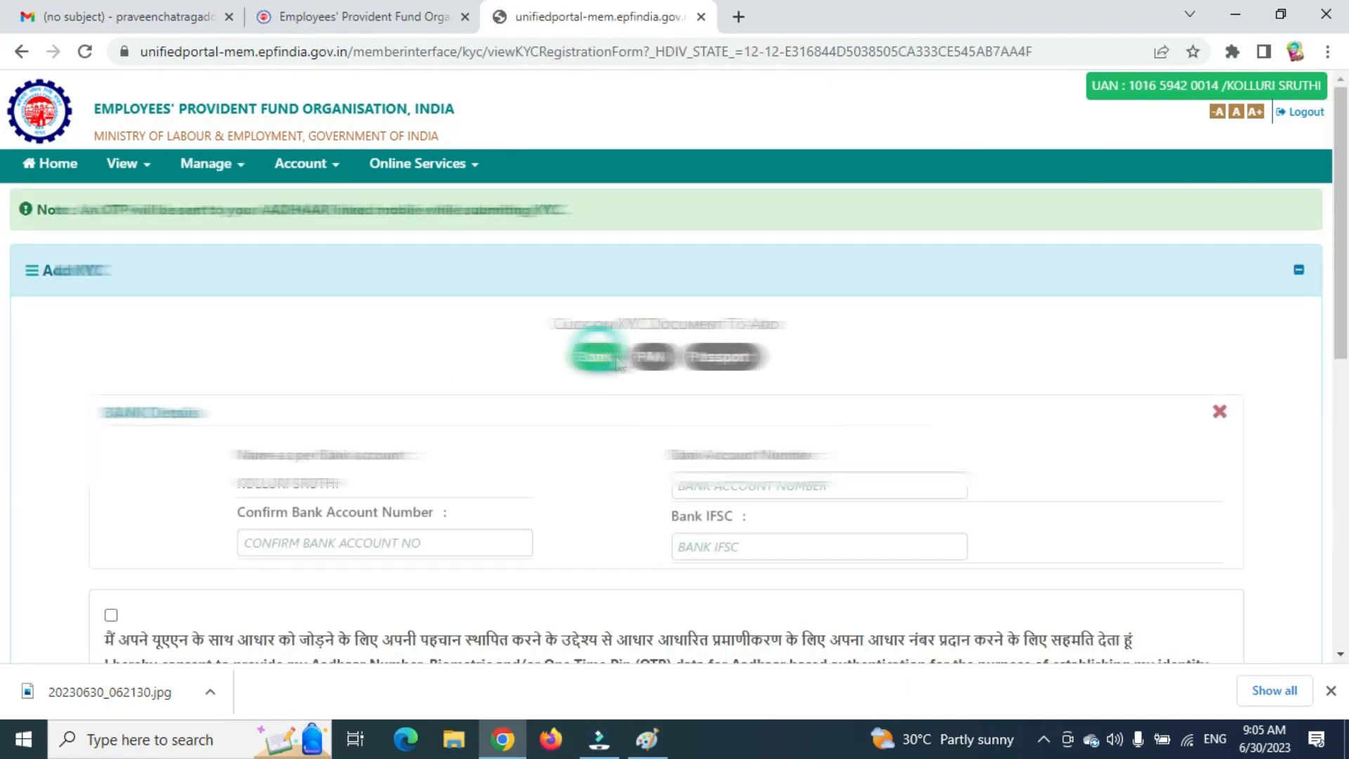
left_click(745, 484)
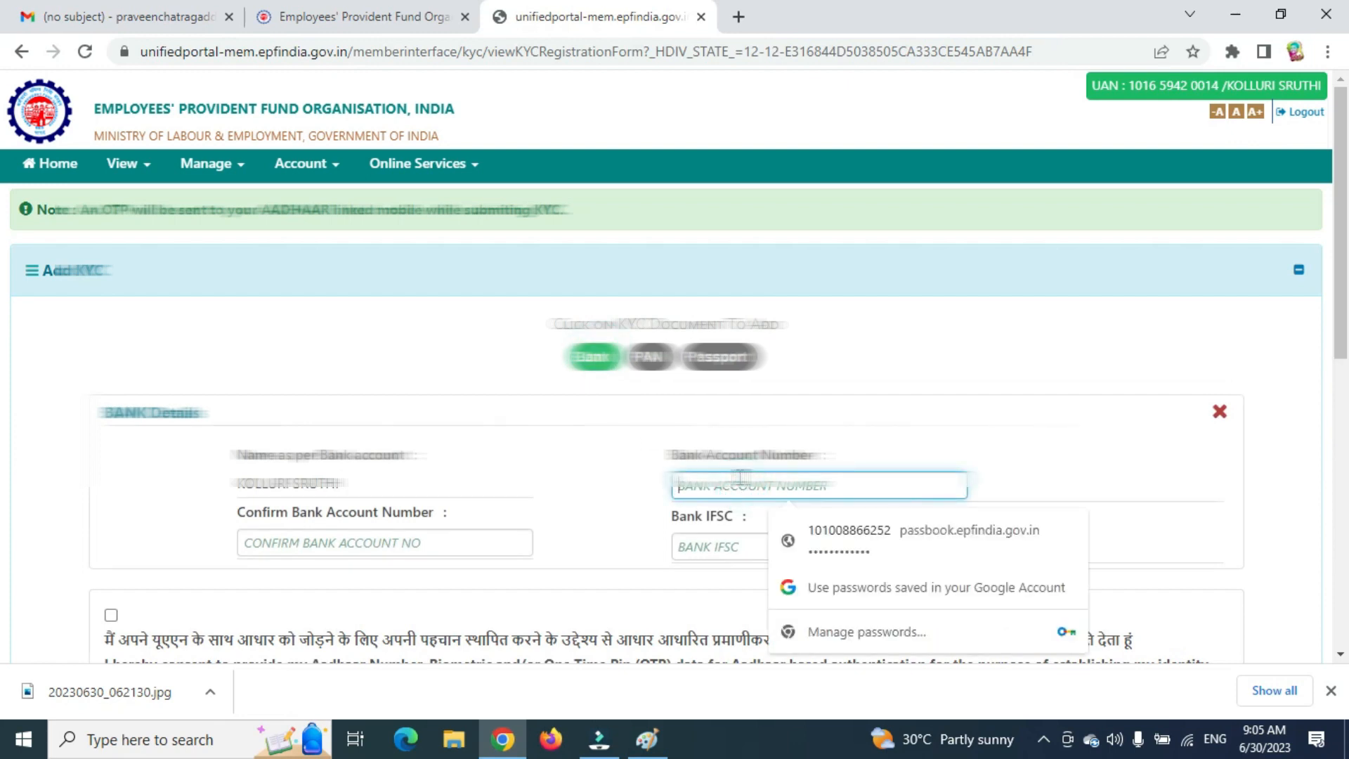
type("10")
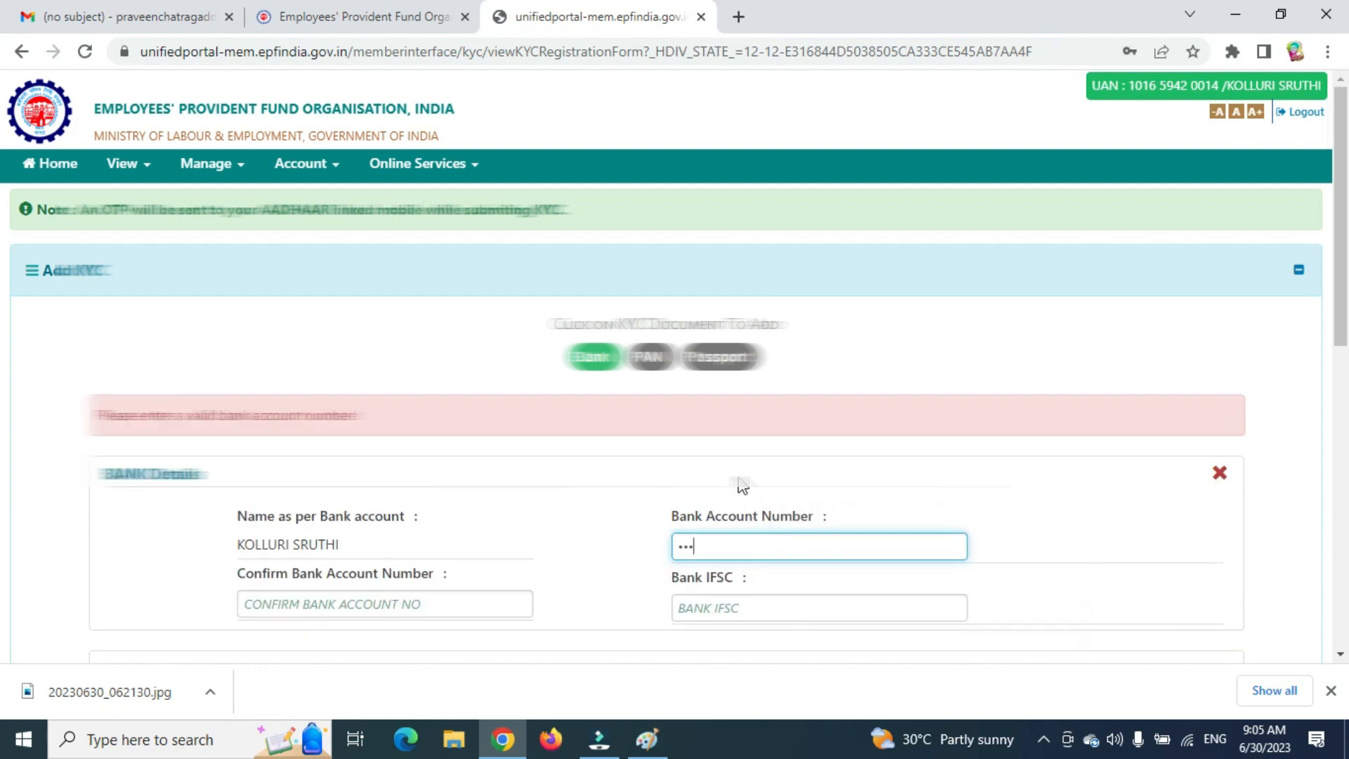
type("••")
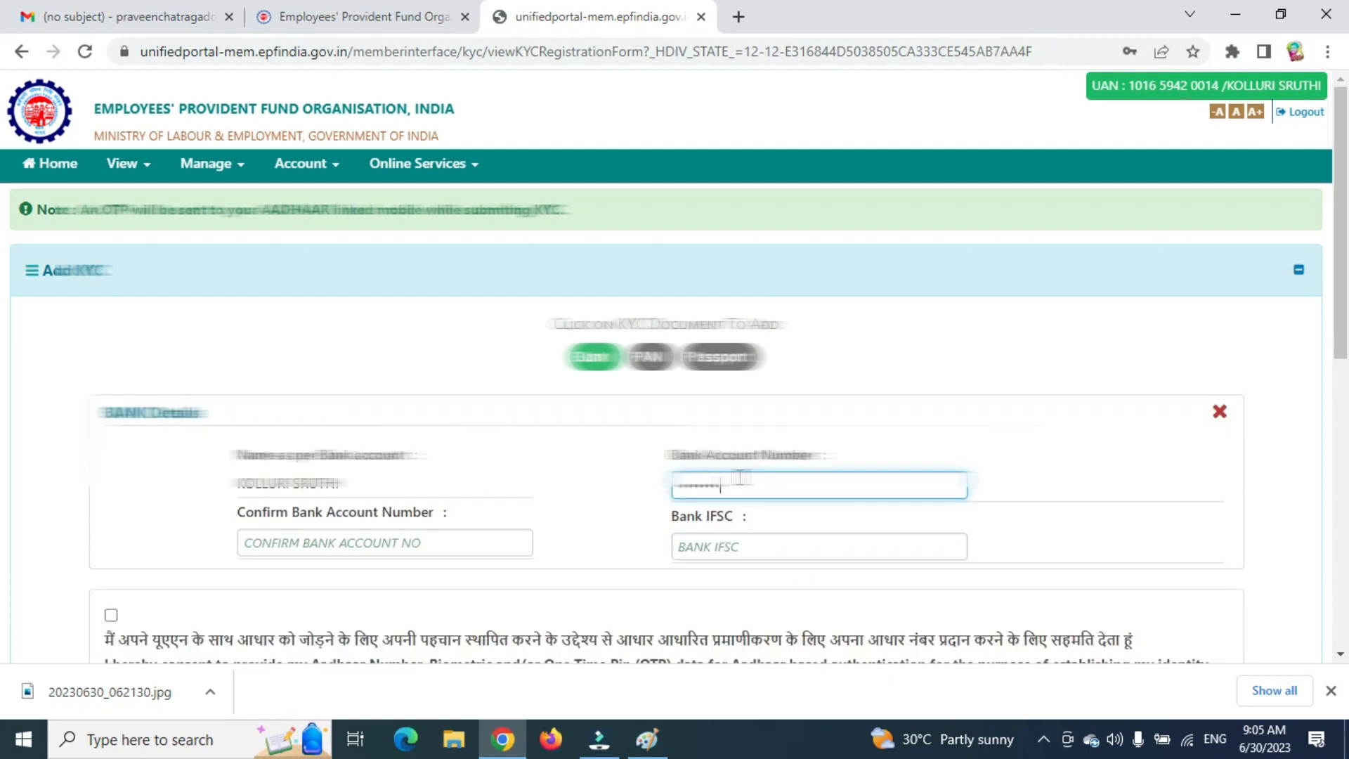
key("Tab")
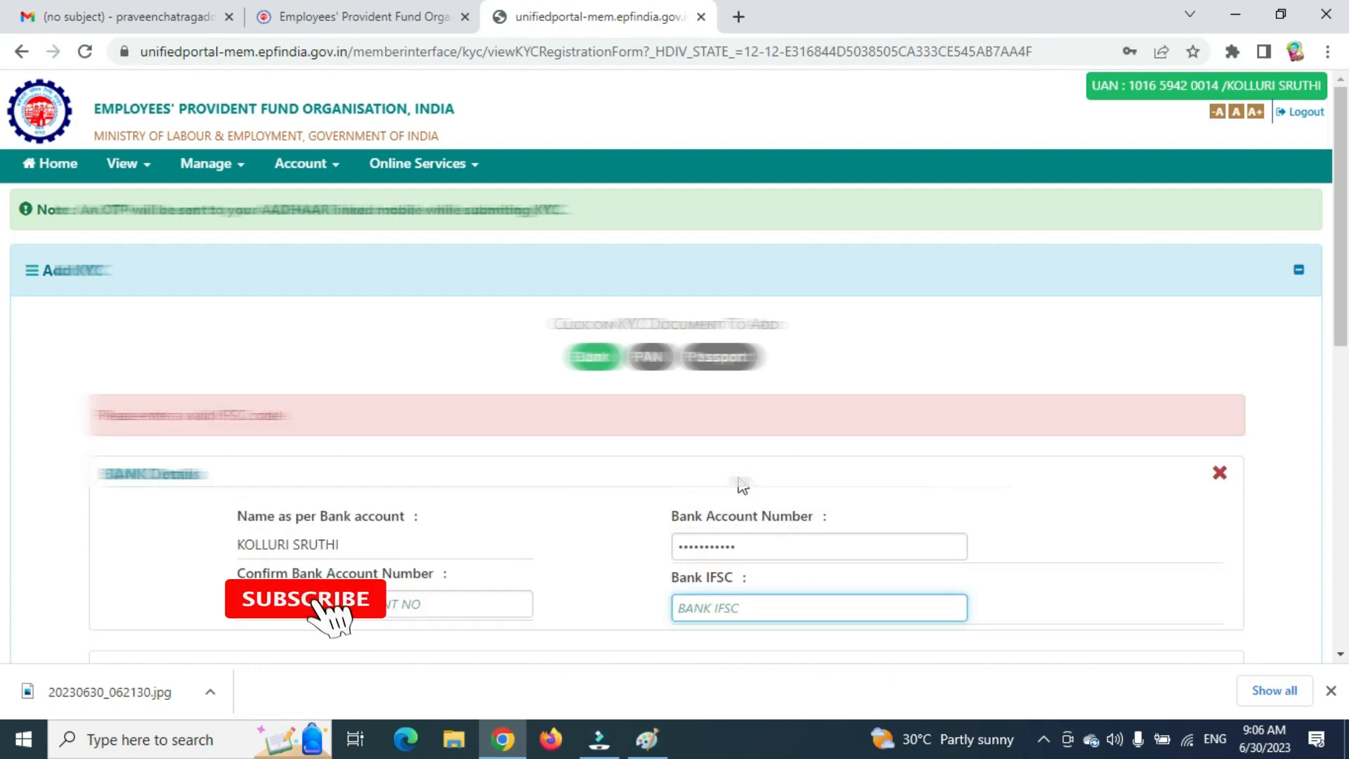
left_click(396, 610)
type("••••••")
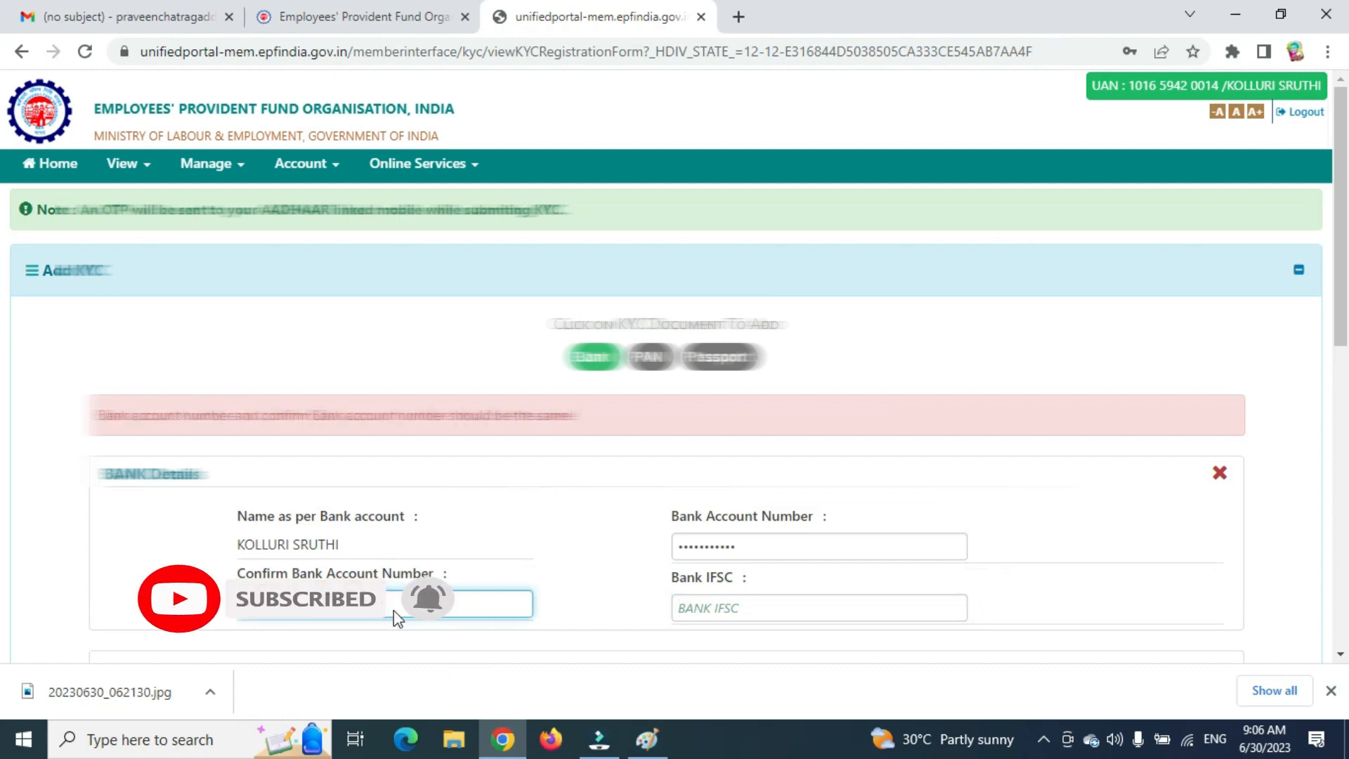
key("Tab")
Enter and verify the IFSC code, give Aadhaar consent, and save the bank KYC.
left_click(737, 546)
type("SBIN0003562")
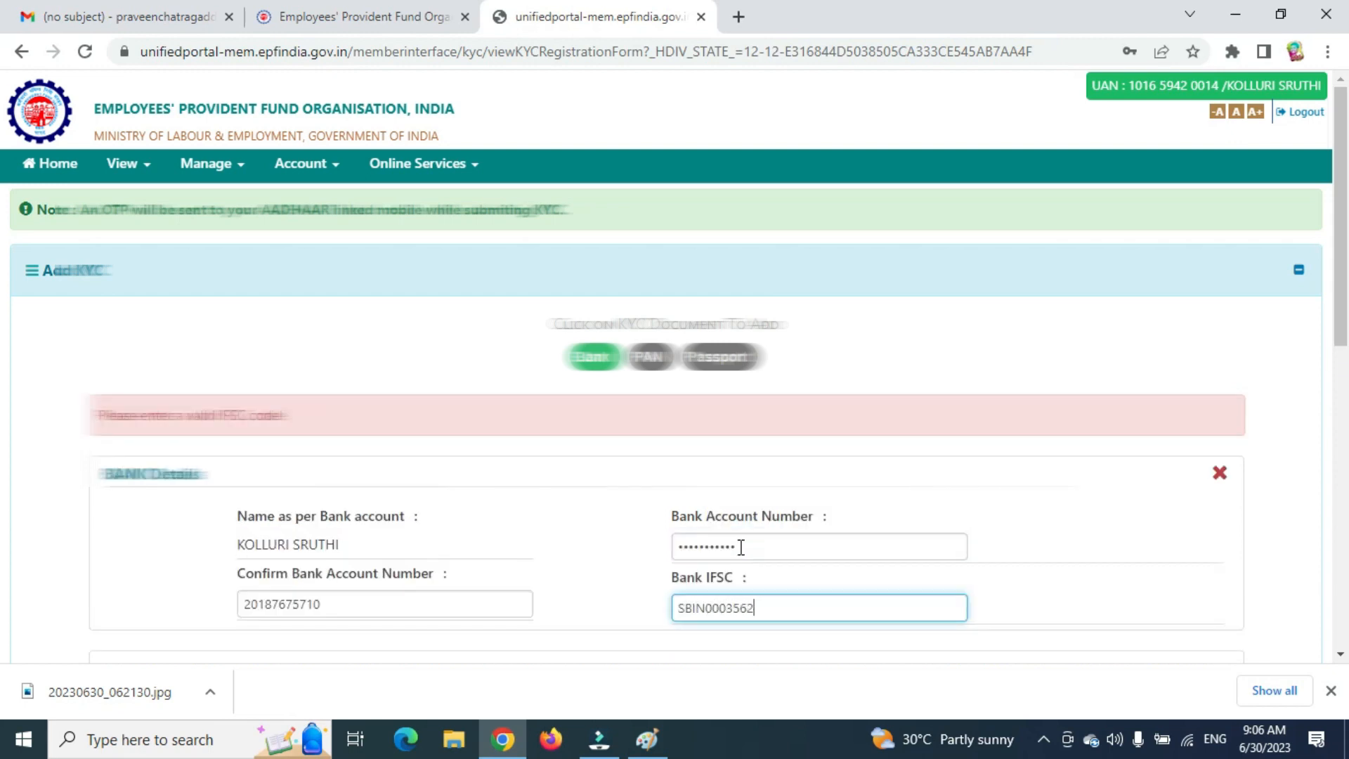
left_click(1195, 596)
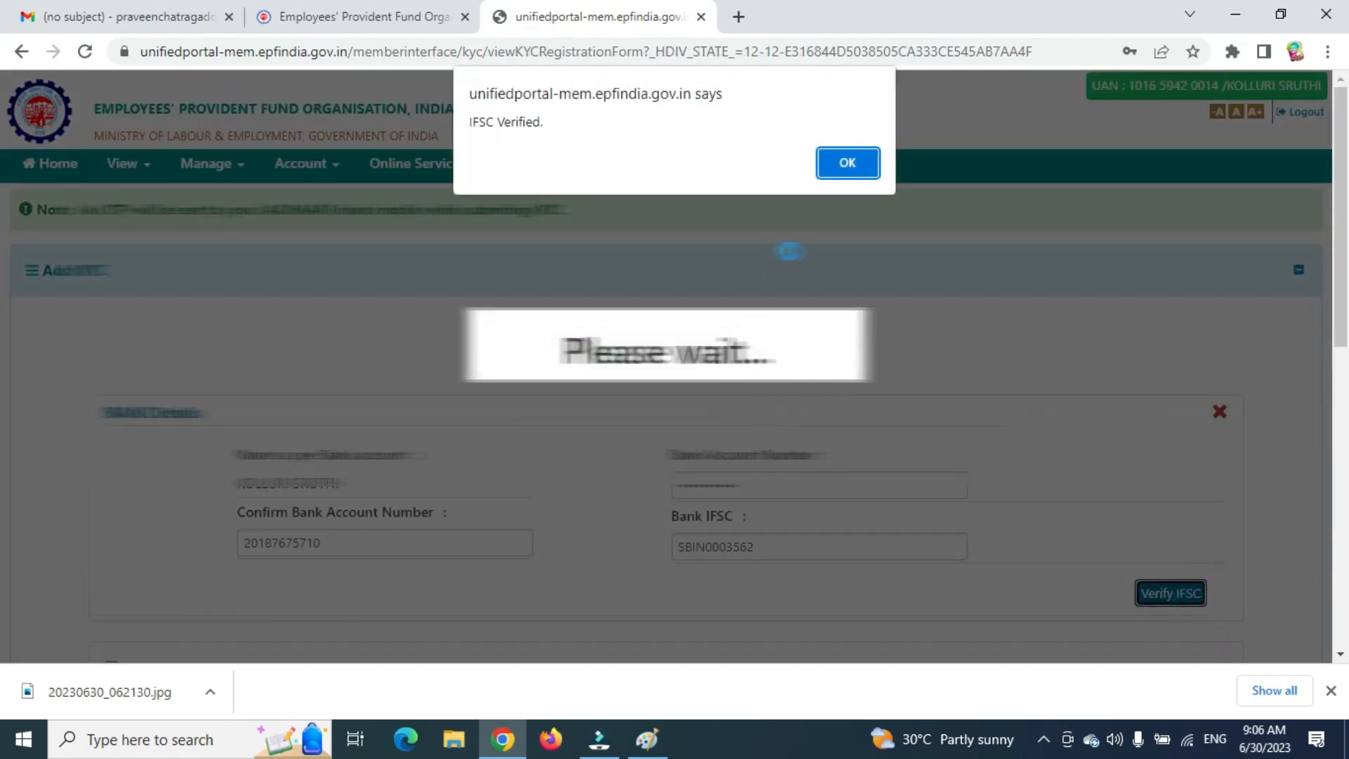
key("Return")
scroll(357, 487, "down", 4)
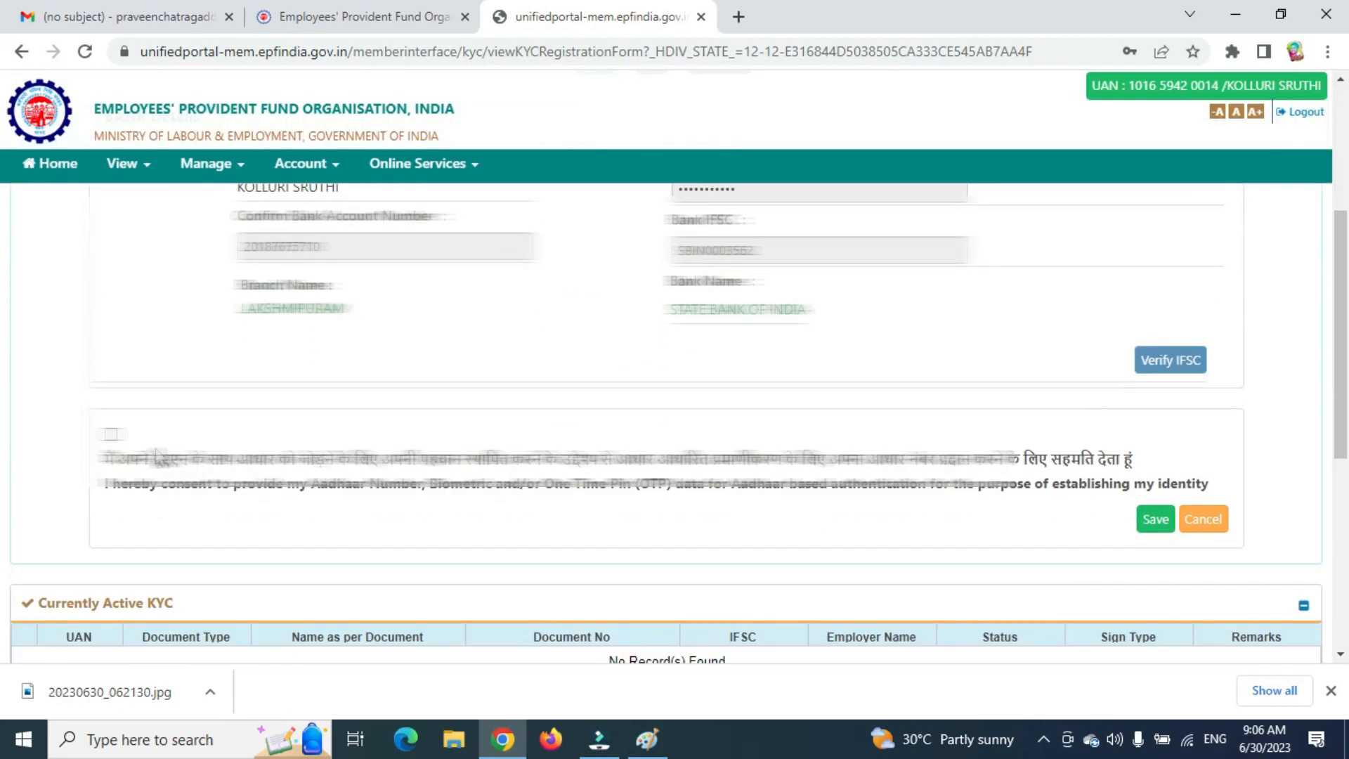
left_click(111, 434)
left_click(1153, 523)
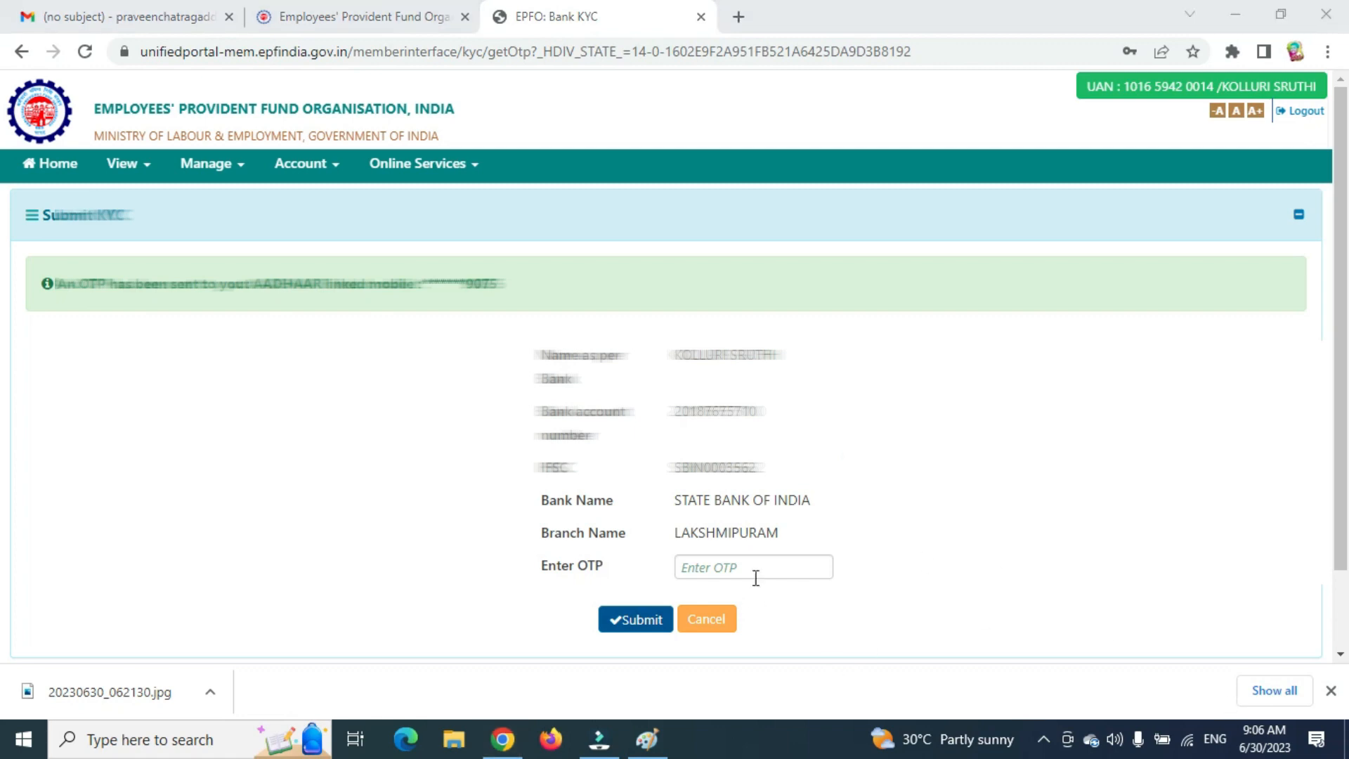
Submit the bank KYC with the Aadhaar OTP and check the KYC Pending for Approval table.
left_click(752, 569)
type("••")
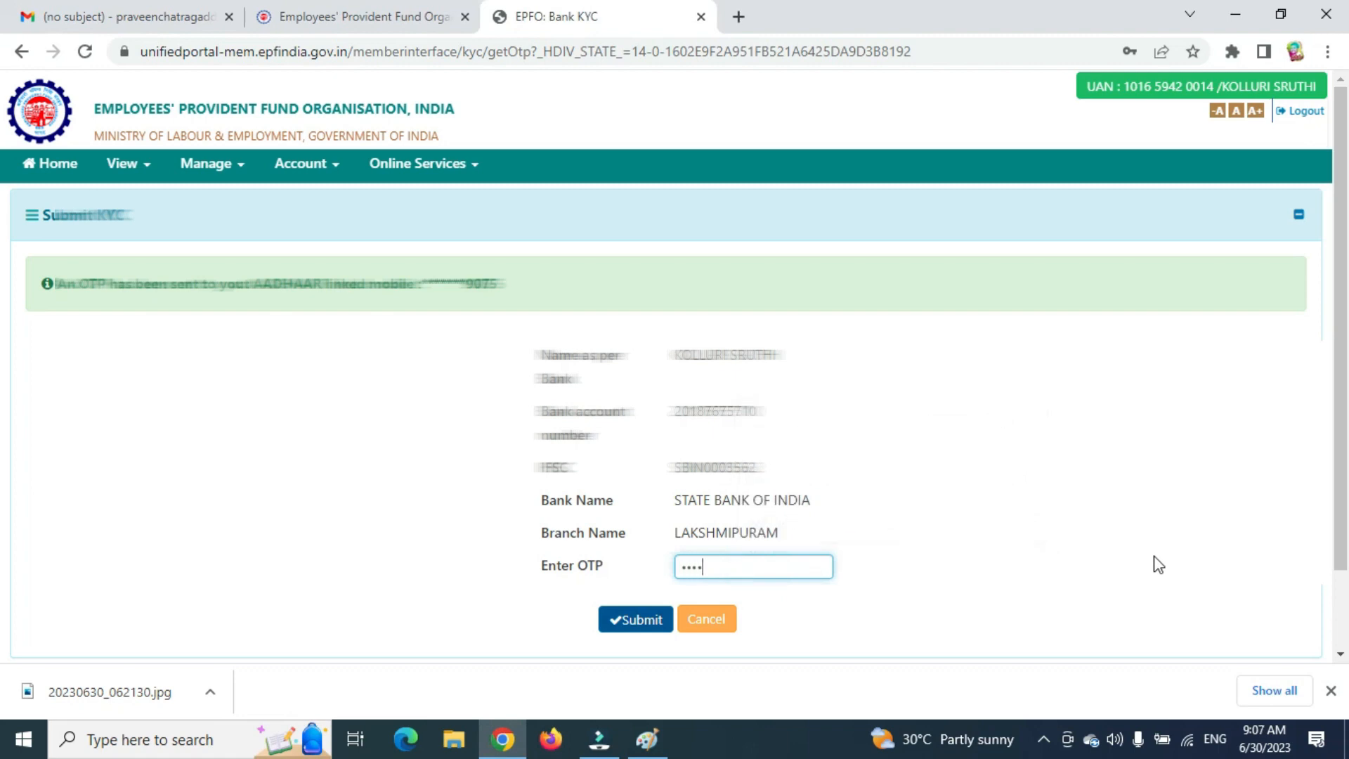
left_click(641, 625)
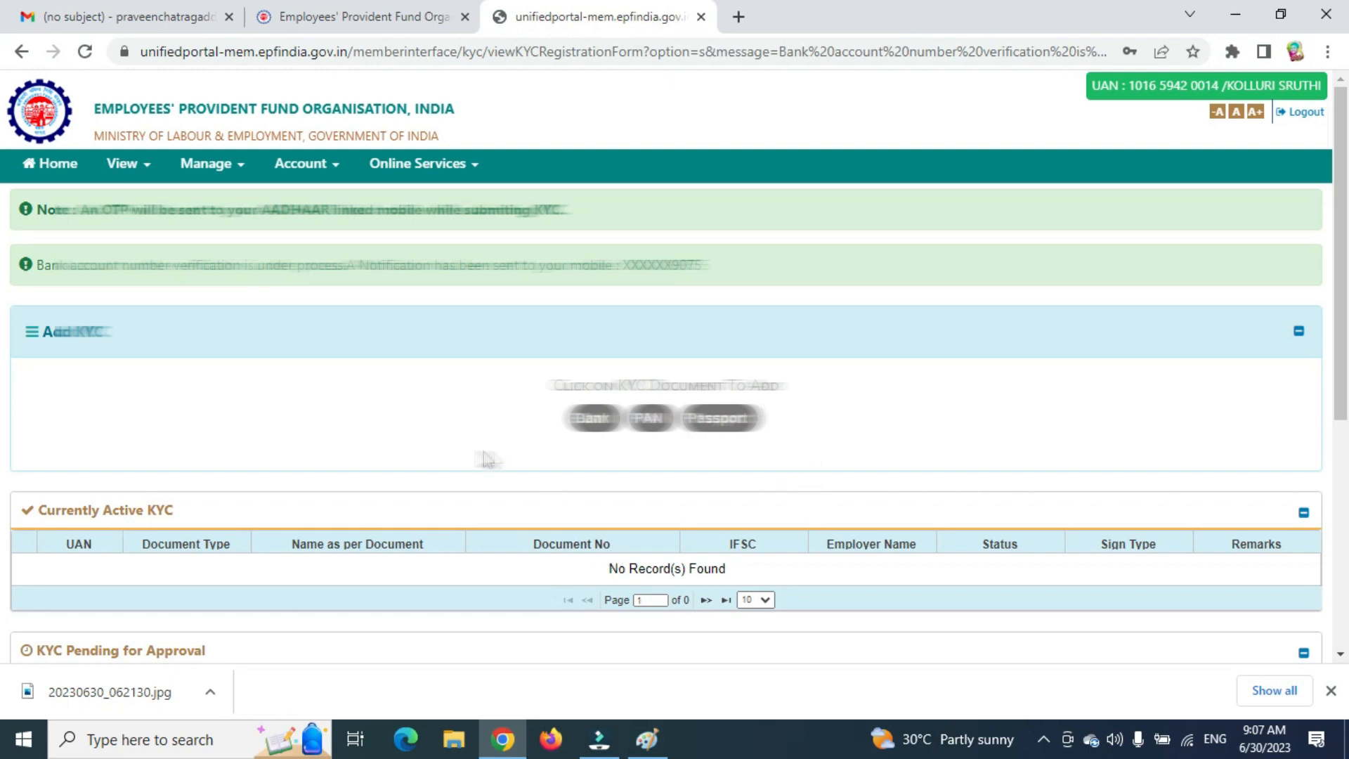
scroll(482, 460, "down", 4)
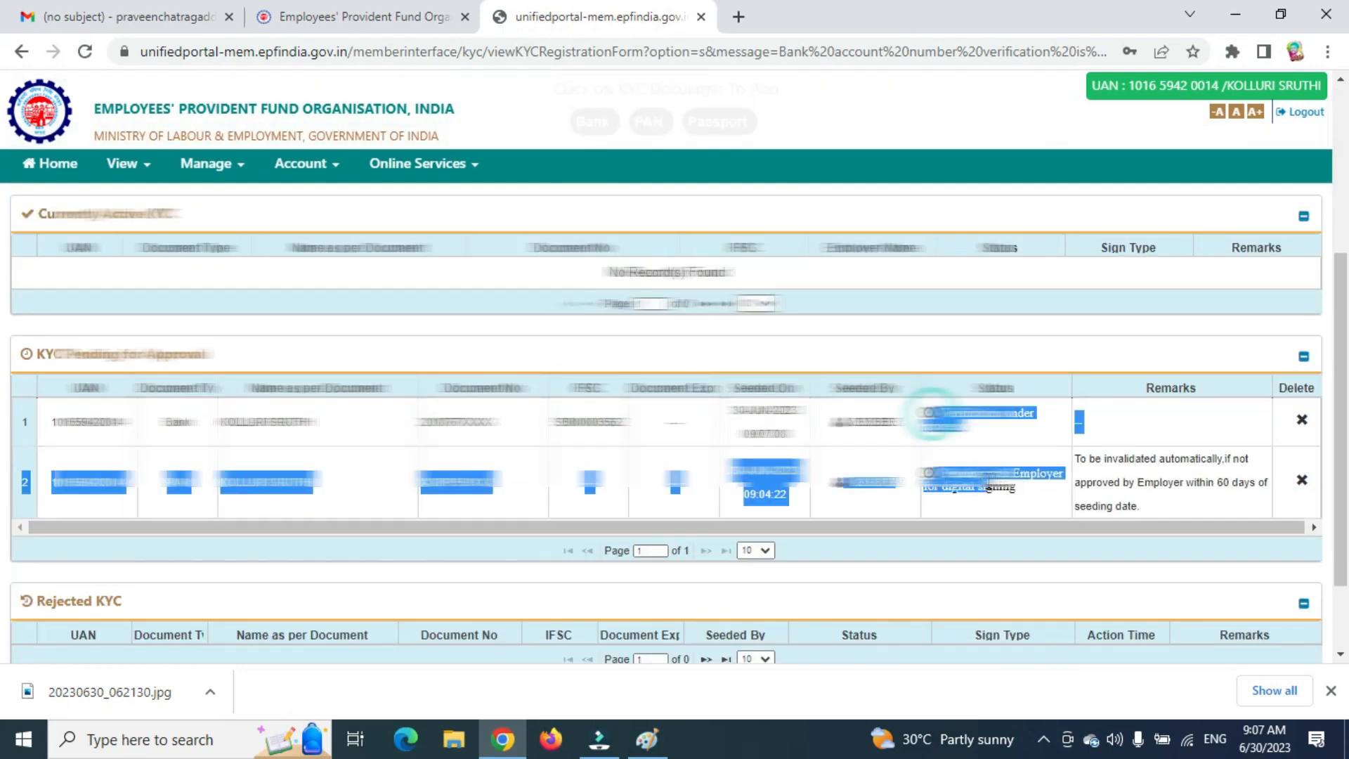
scroll(913, 478, "up", 4)
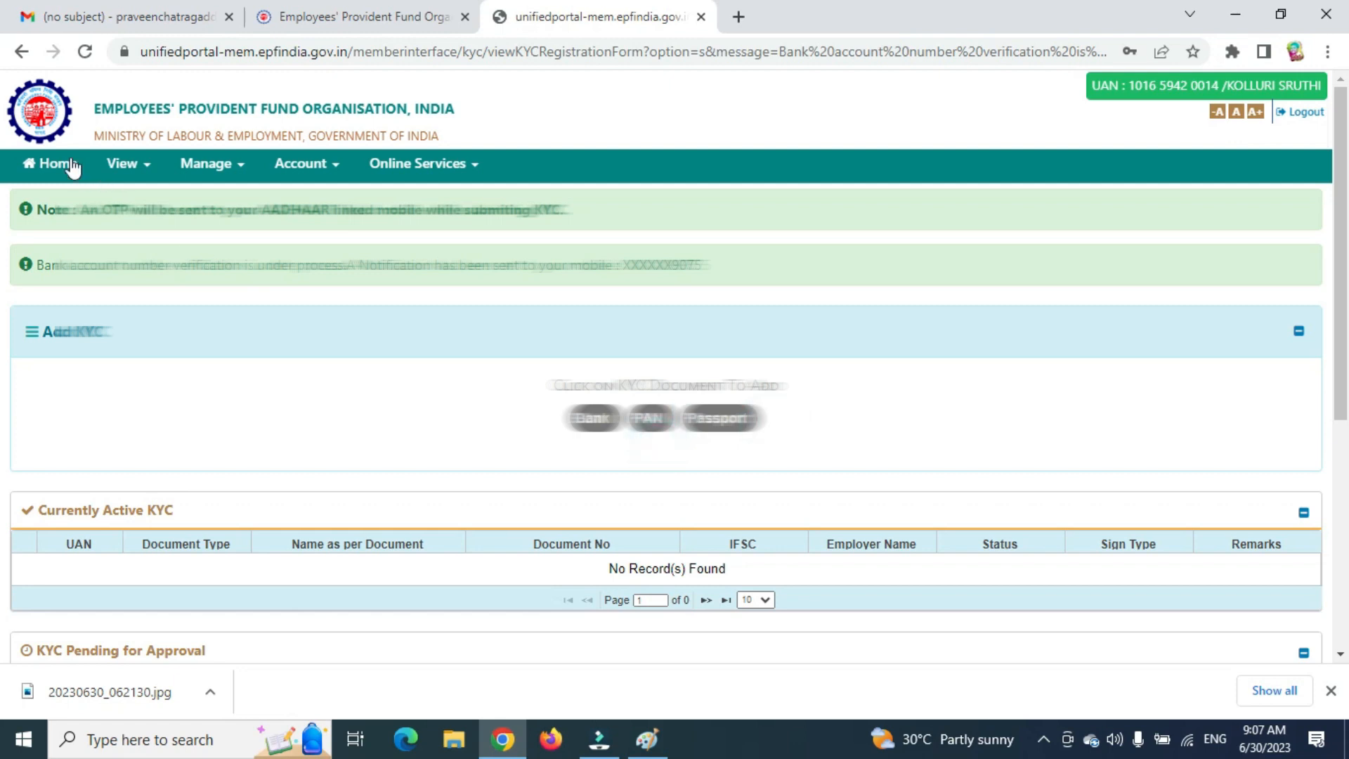
Open the personal details and change the qualification to POST-GRADUATE.
left_click(116, 167)
left_click(141, 194)
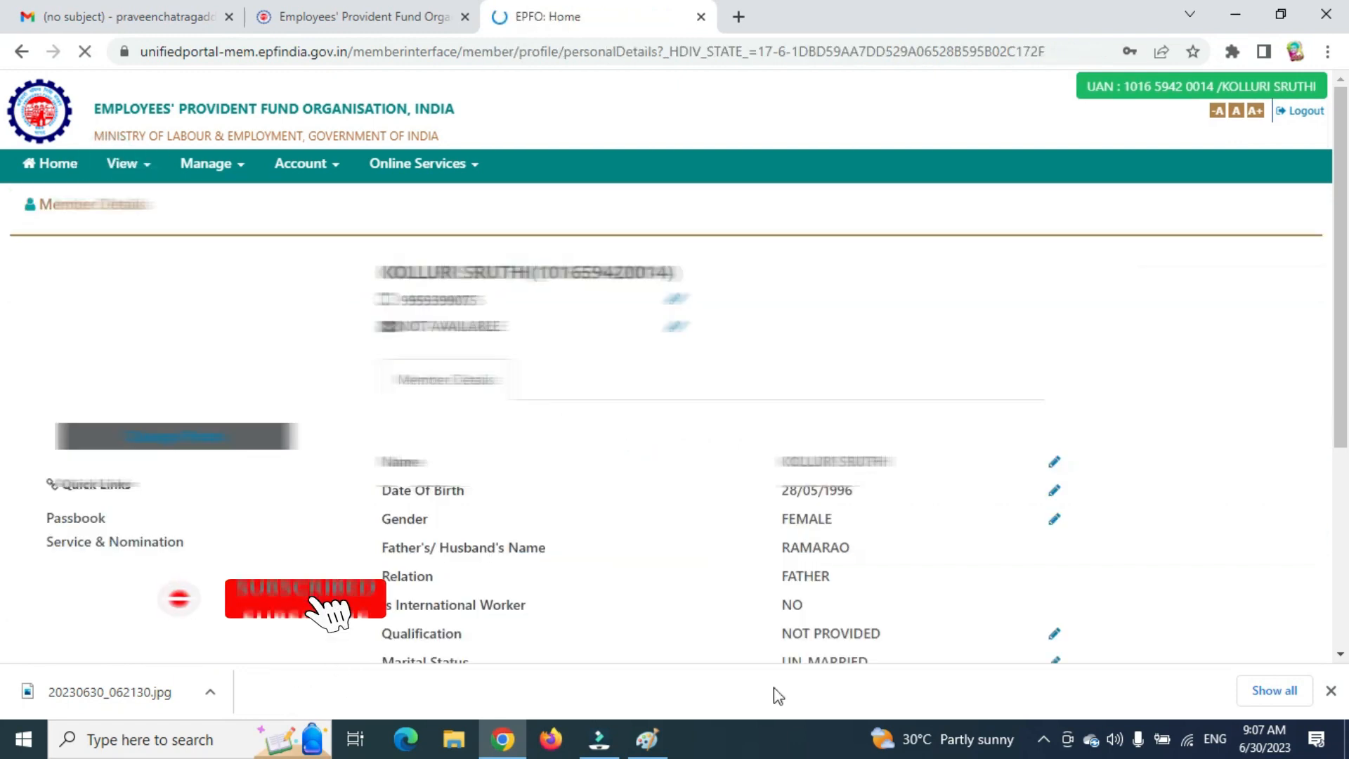
scroll(828, 520, "down", 4)
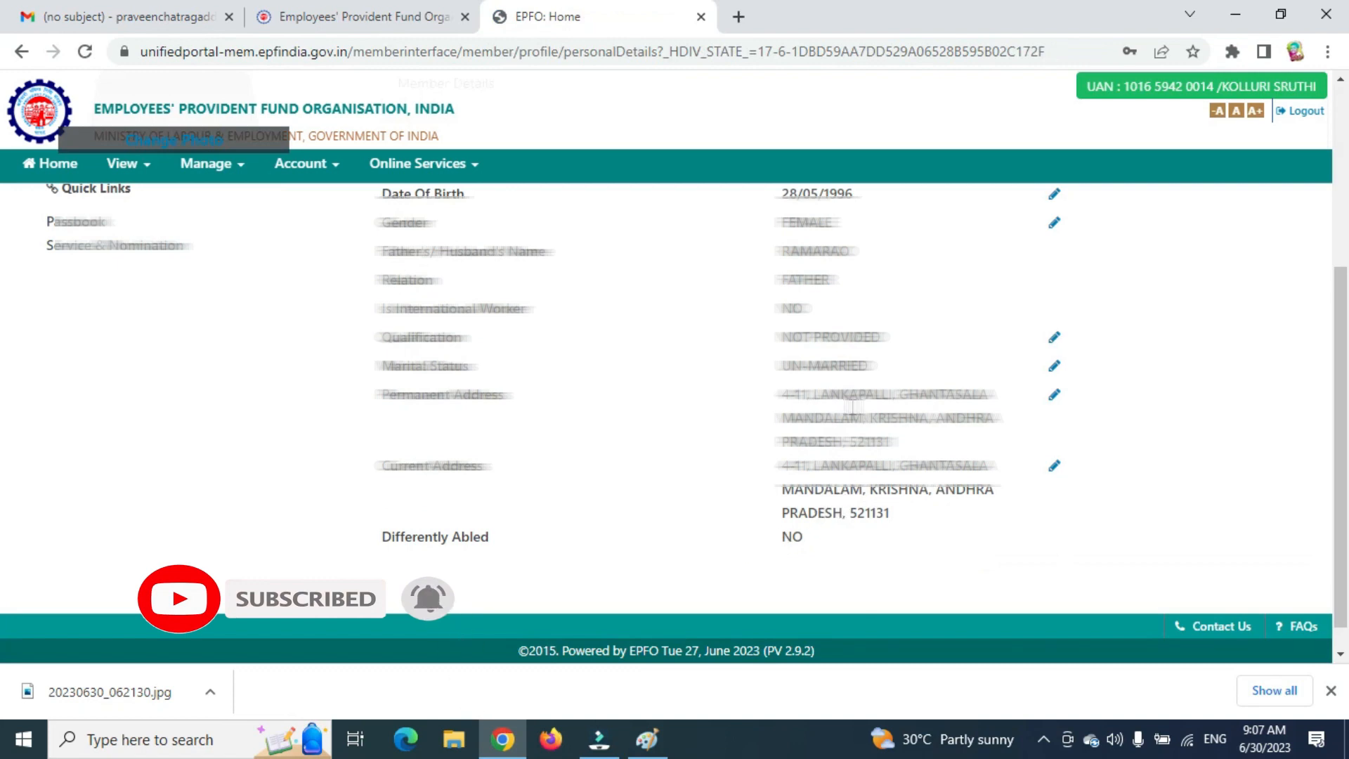
left_click(1055, 339)
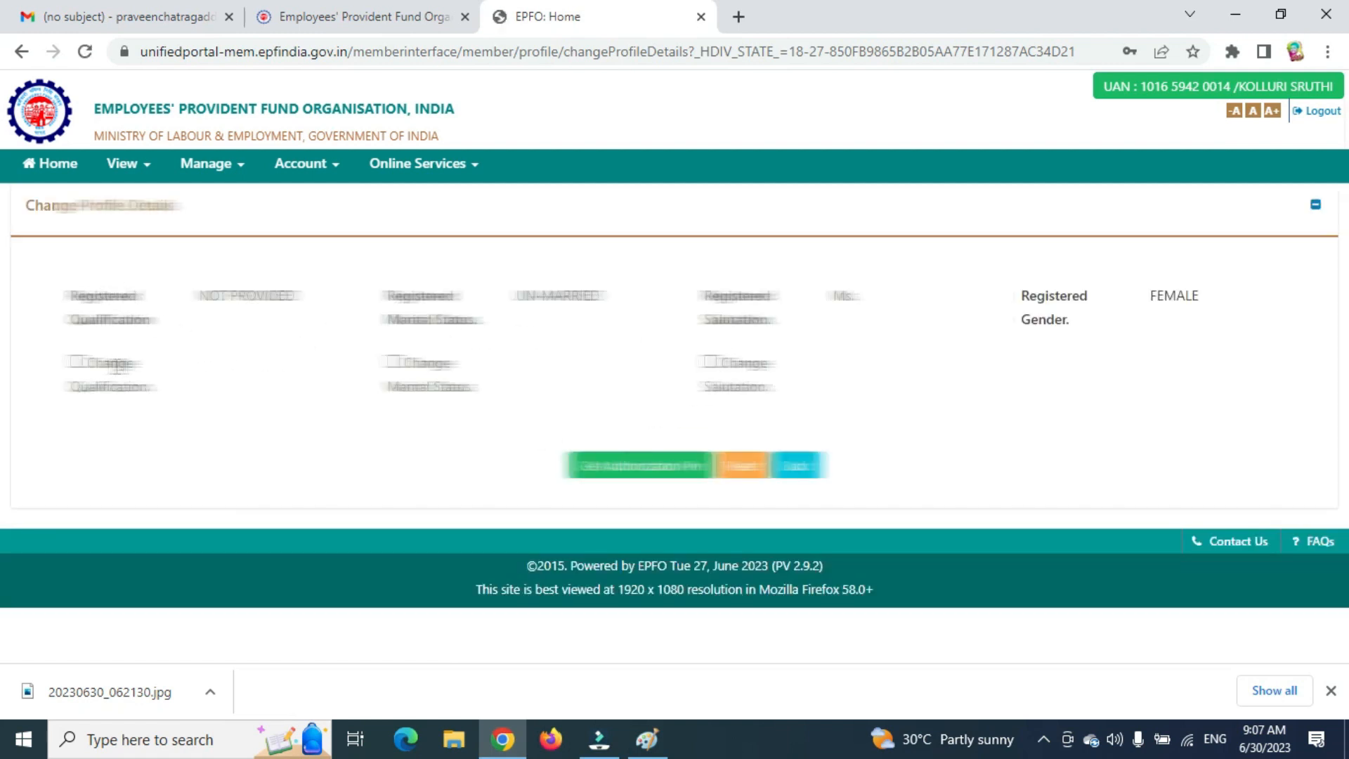
left_click(77, 362)
left_click(215, 427)
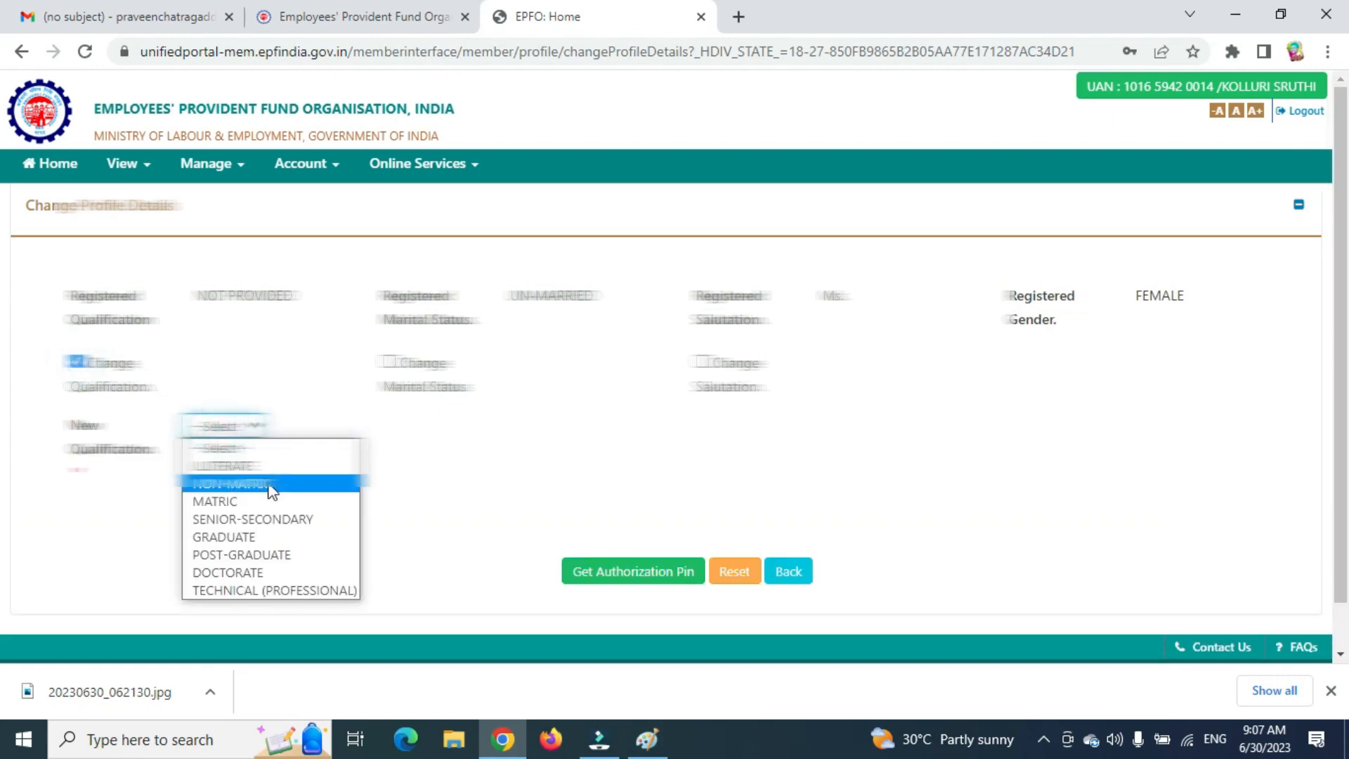
left_click(328, 556)
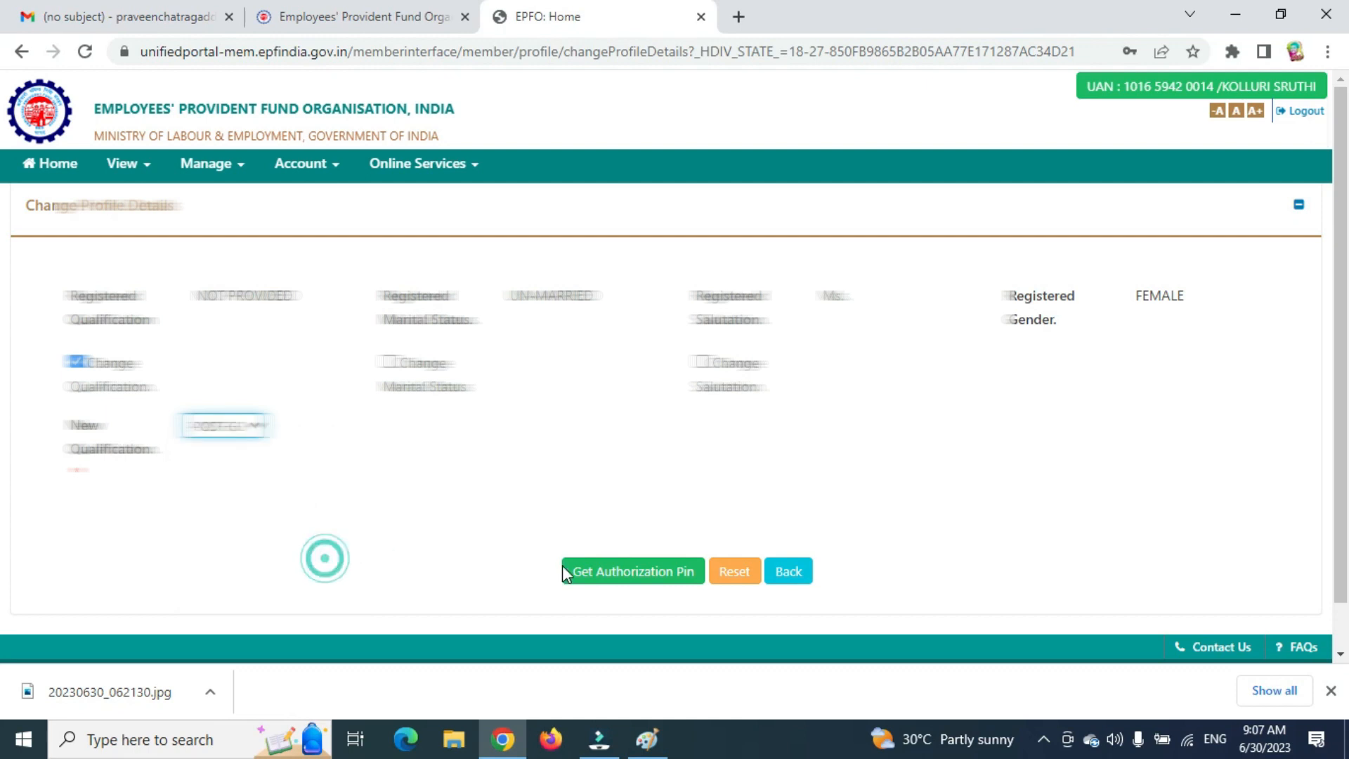
Get an authorization PIN, confirm, and save the qualification change with the PIN.
left_click(618, 573)
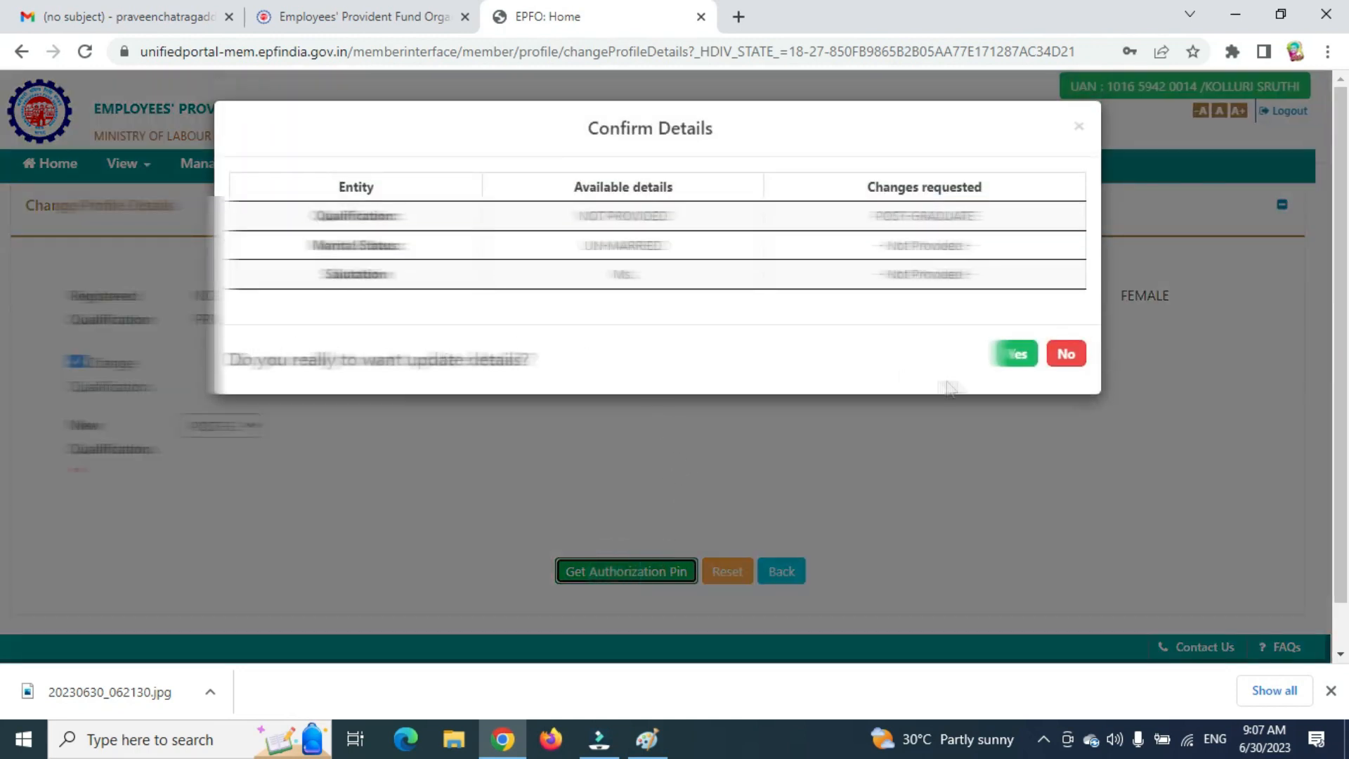
left_click(1014, 357)
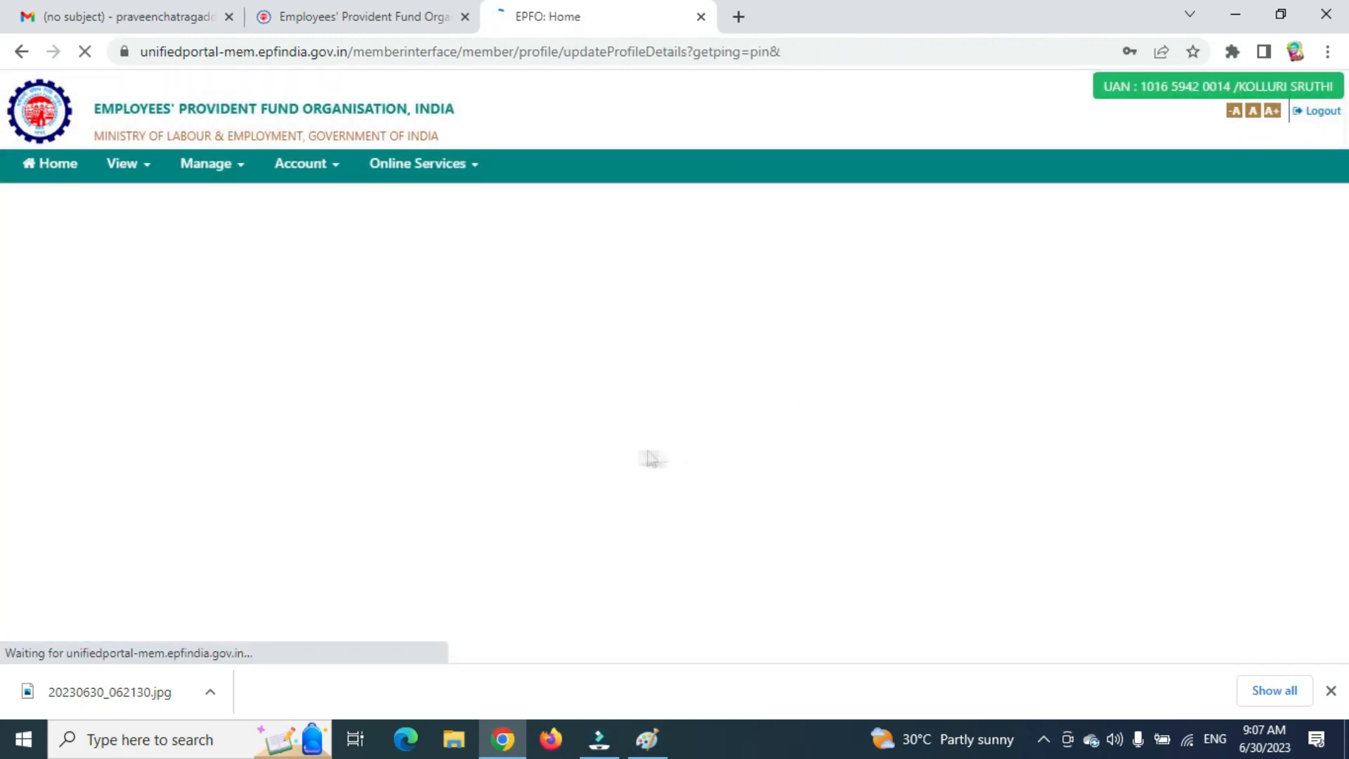
left_click(574, 370)
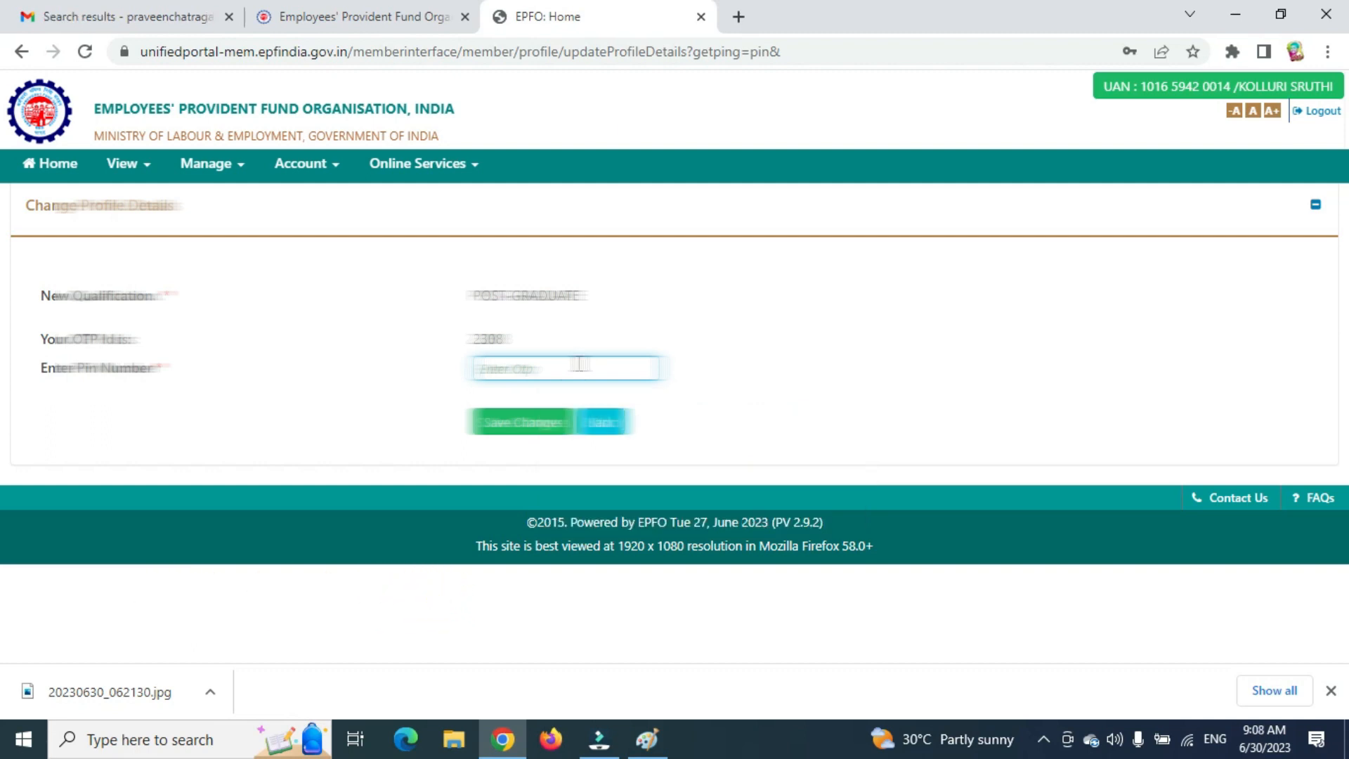
left_click(579, 364)
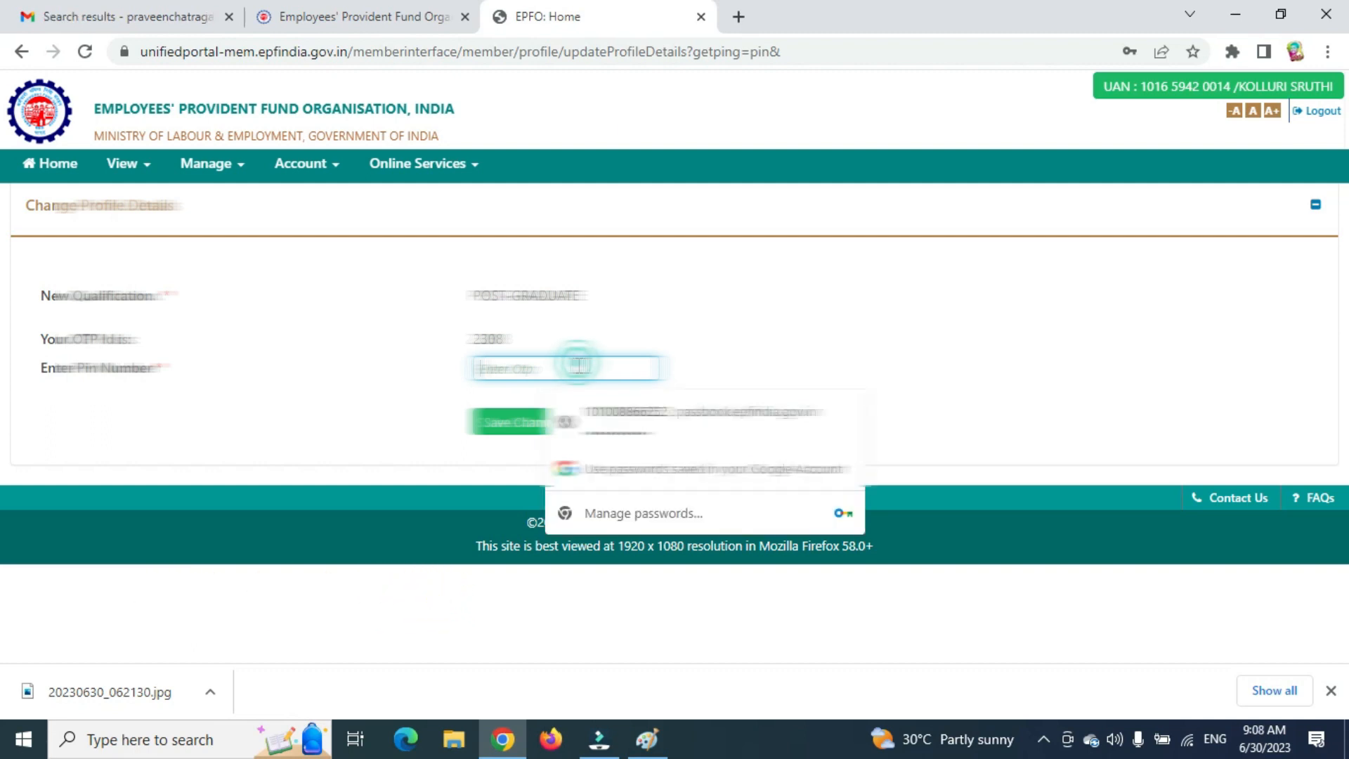
type("•")
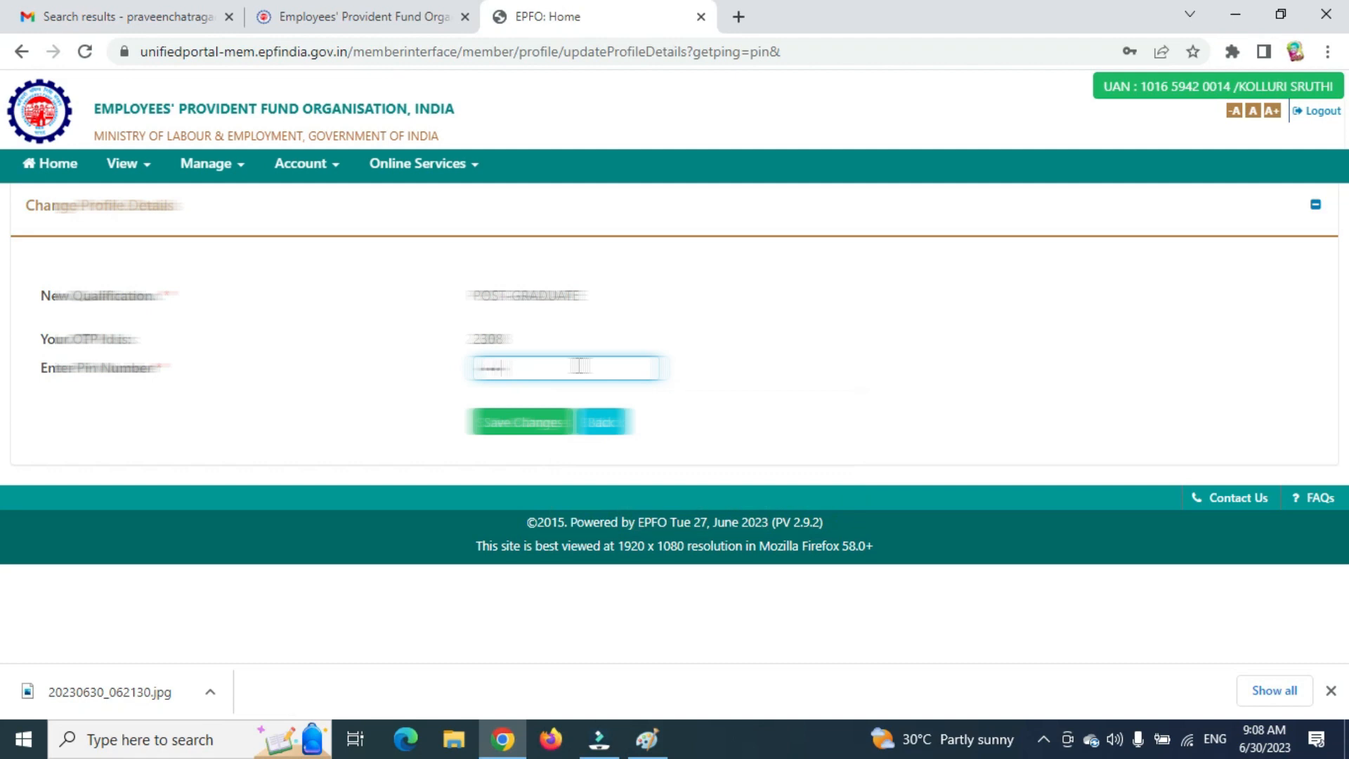
left_click(528, 420)
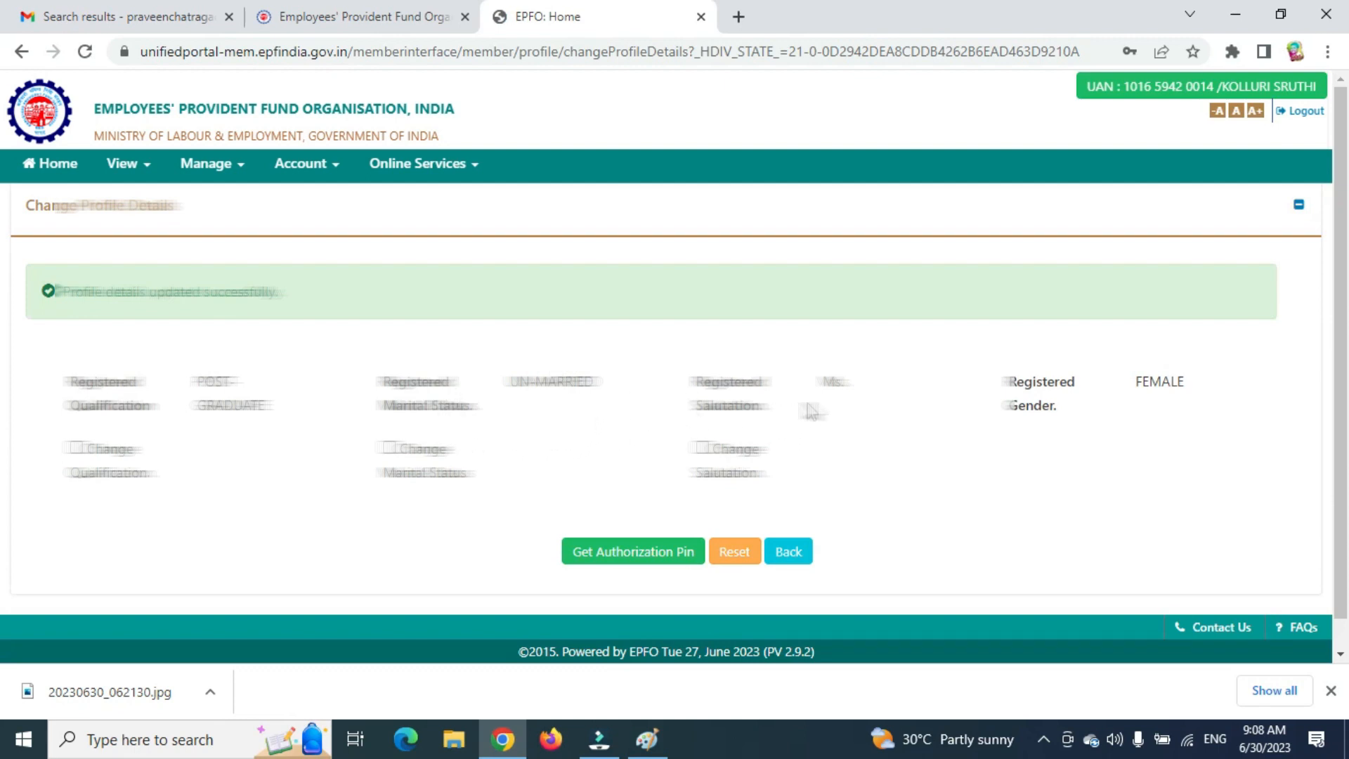
Open View > Profile and edit the registered e-mail address.
left_click(120, 163)
left_click(140, 200)
scroll(435, 430, "down", 5)
scroll(435, 430, "up", 5)
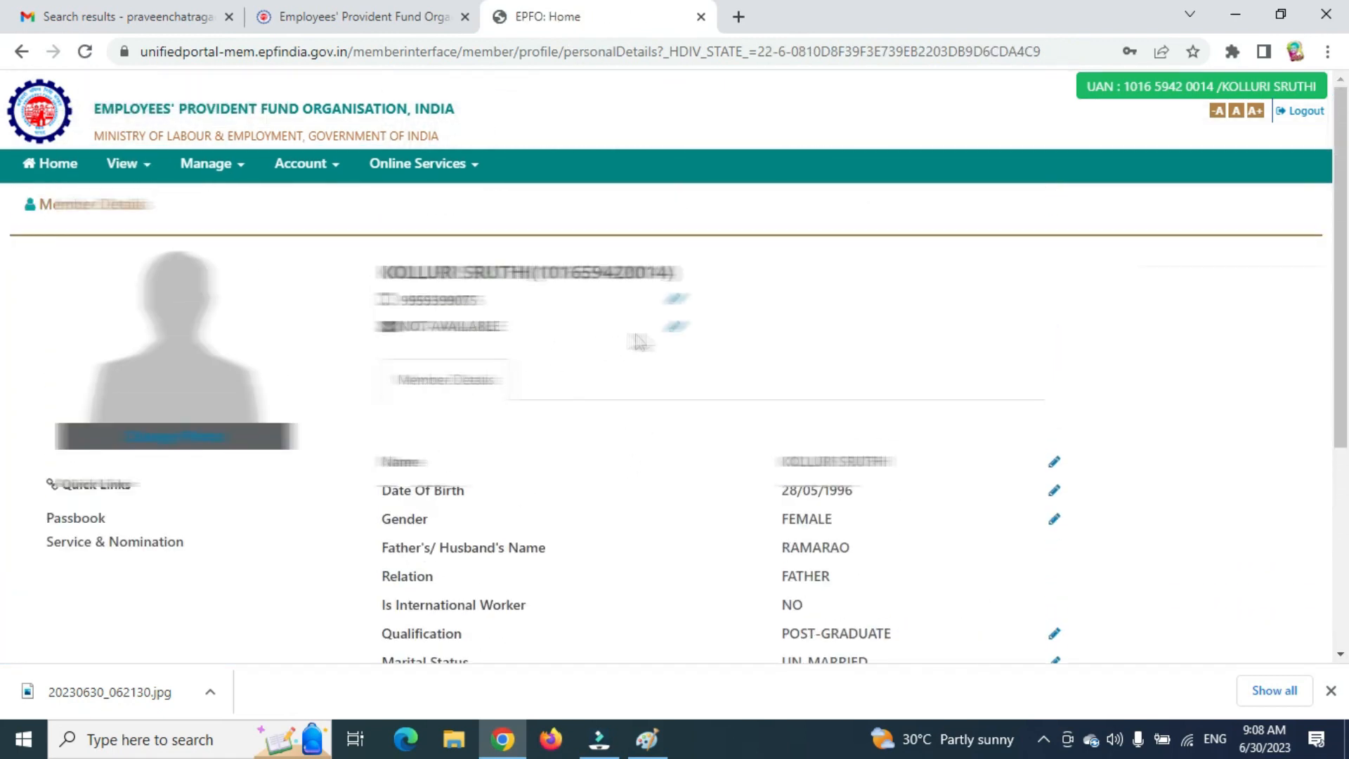
left_click(673, 327)
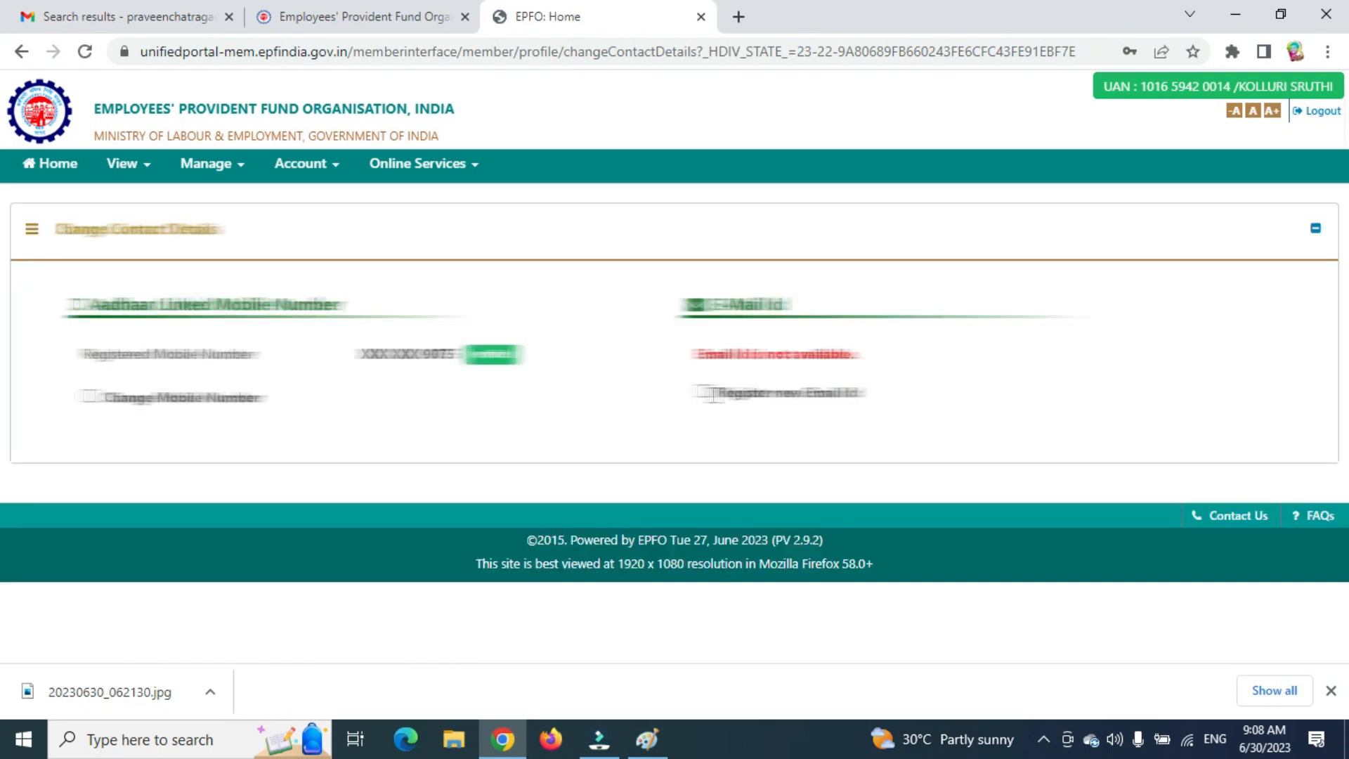
Tick Register new Email Id and type the new e-mail address in both fields.
left_click(704, 394)
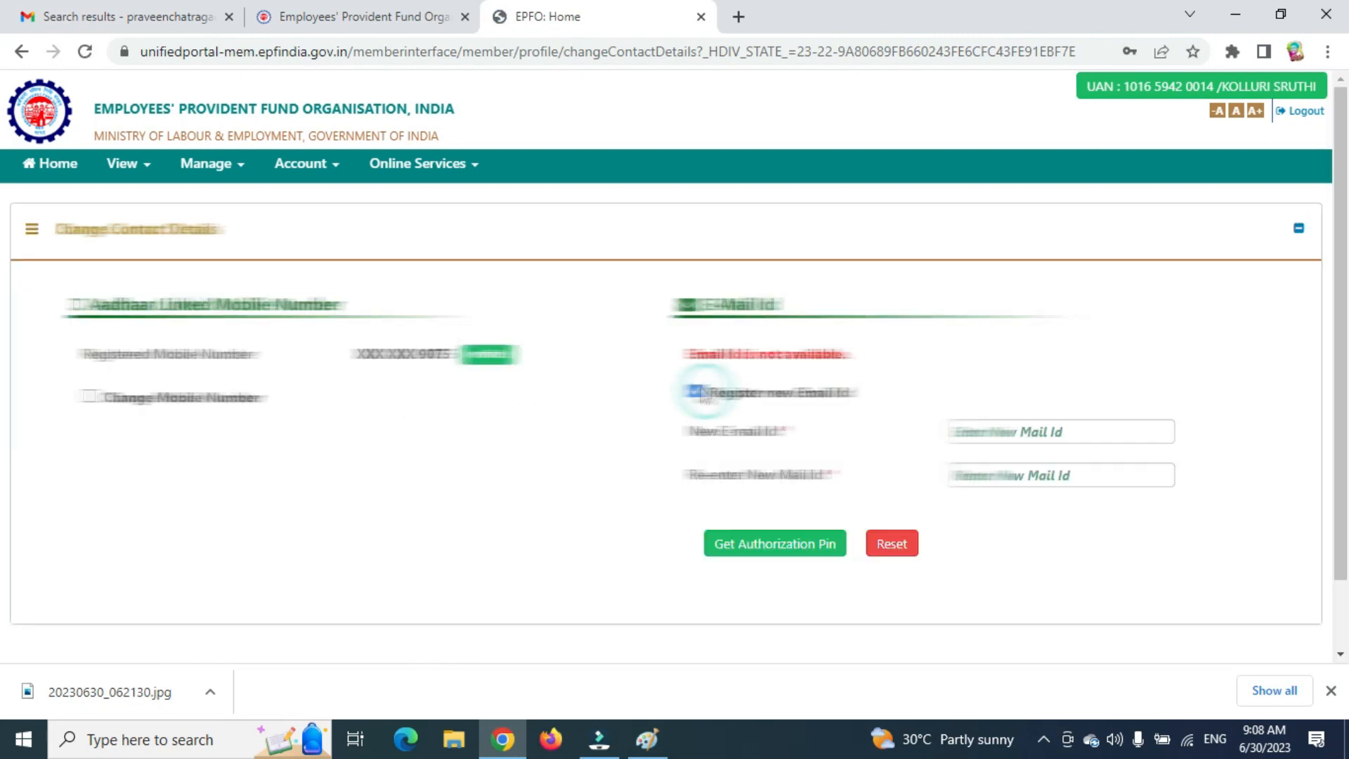
left_click(1036, 433)
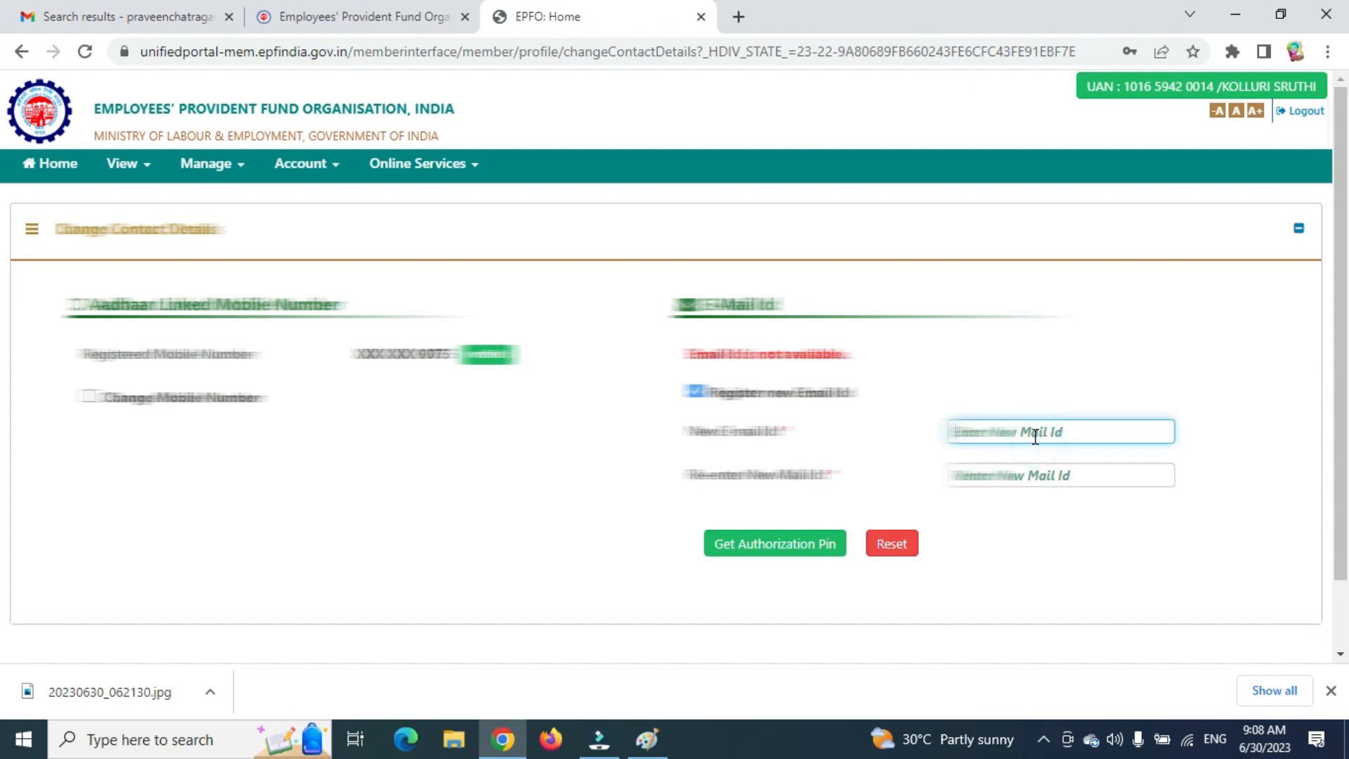
type("T")
key("BackSpace")
key("Tab")
type("te")
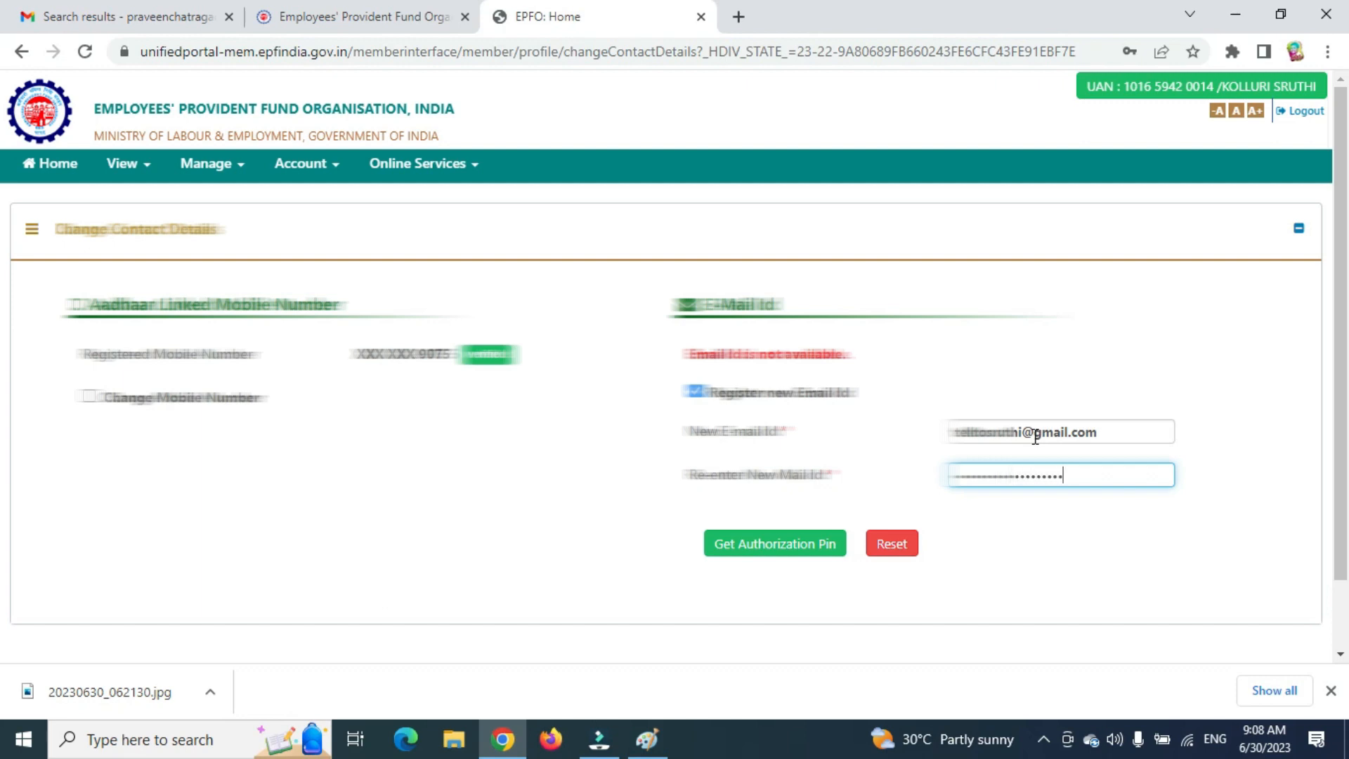
Request an authorization PIN for the new e-mail, enter the OTP and save the change.
left_click(771, 543)
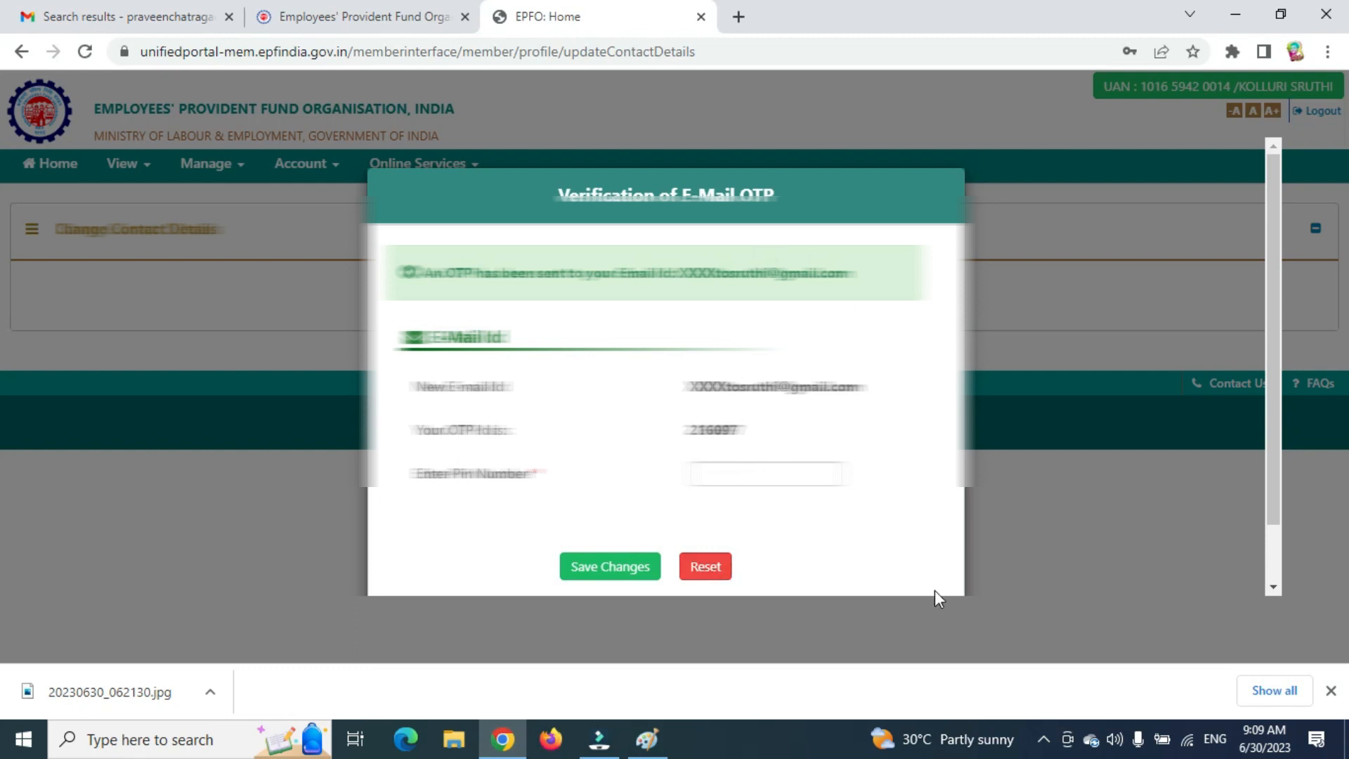
left_click(1047, 740)
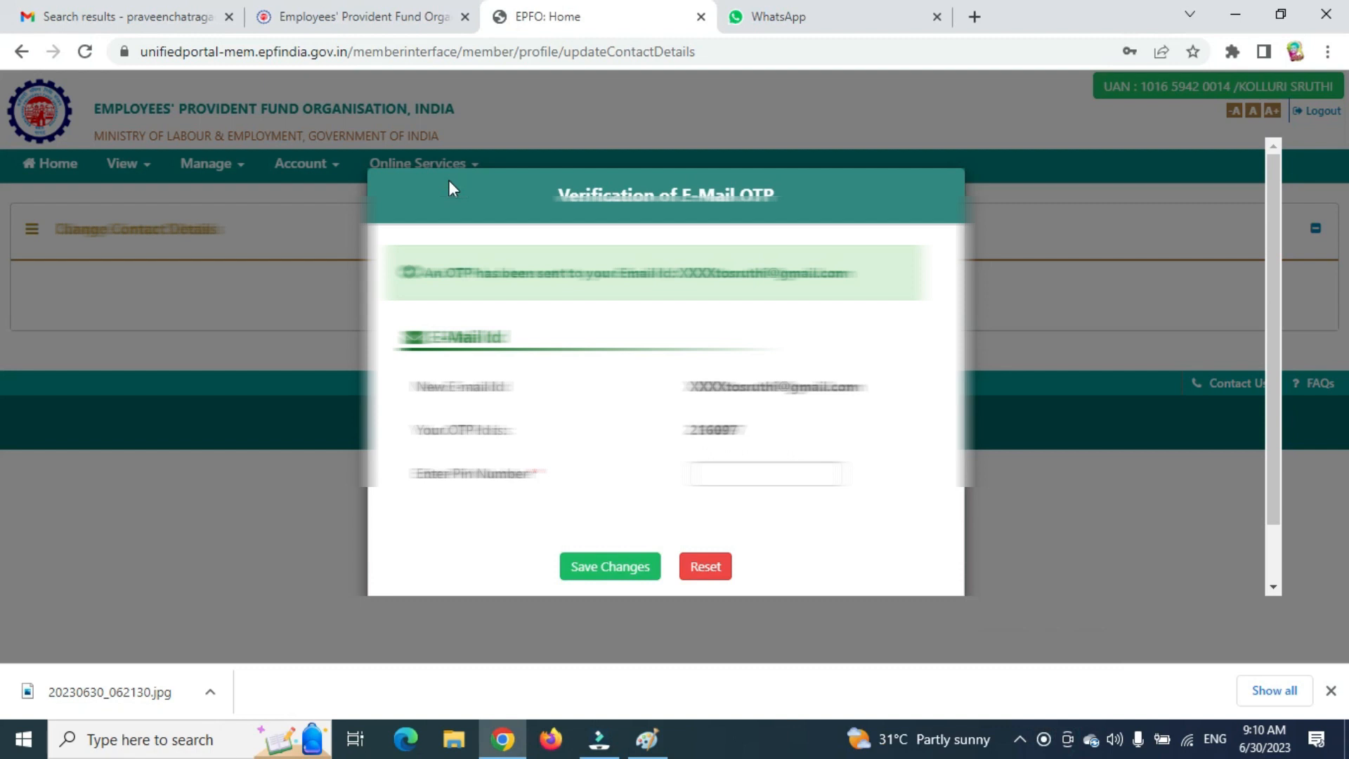
left_click(780, 473)
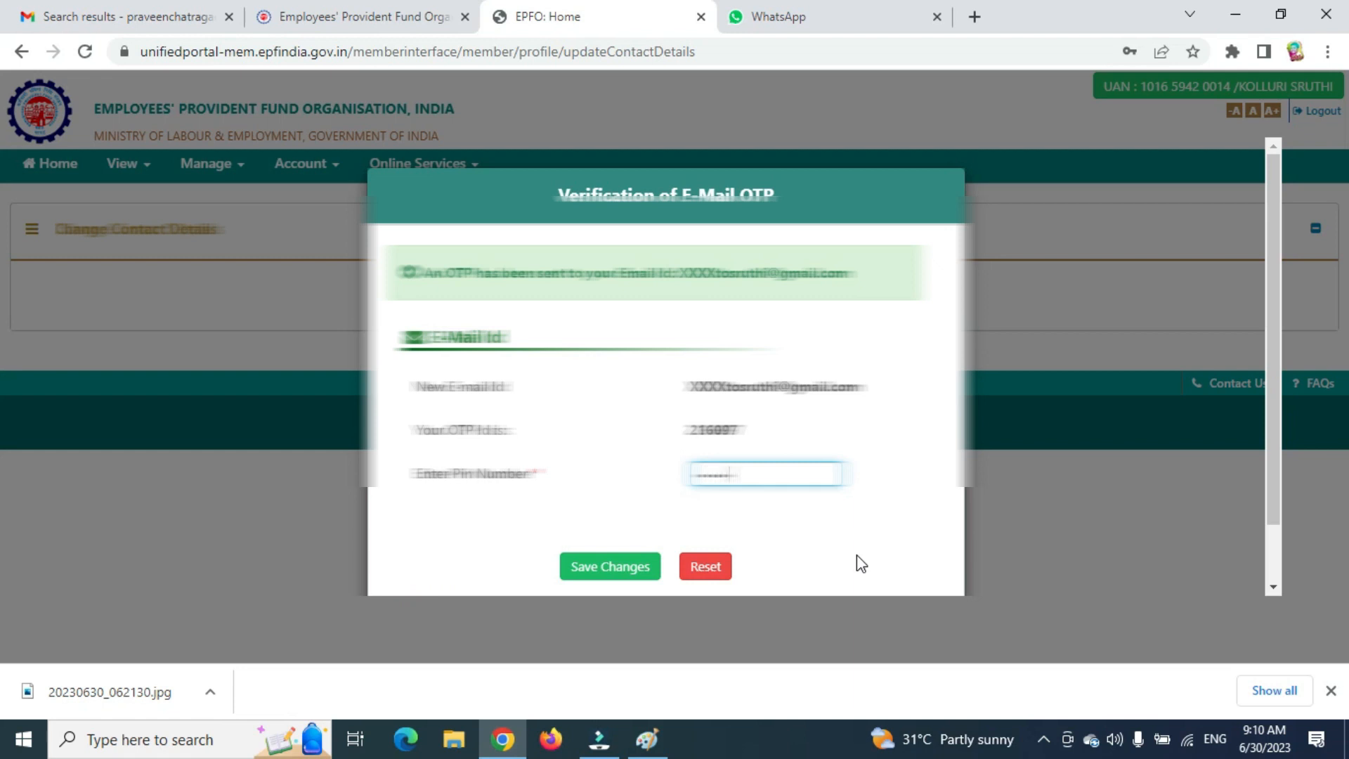
left_click(566, 567)
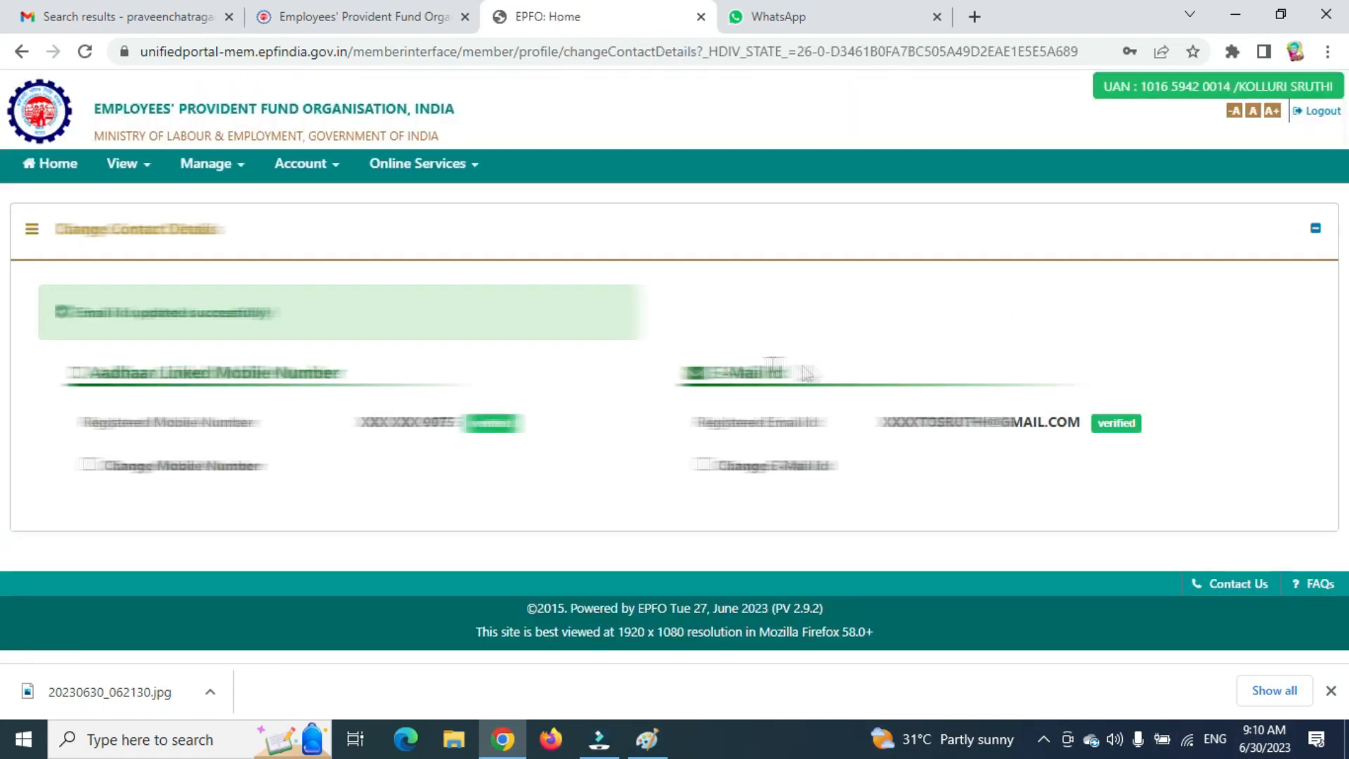
left_click(126, 169)
Try uploading the Desktop photo as the profile photo, which fails the 100 KB size limit.
left_click(120, 202)
scroll(777, 542, "down", 3)
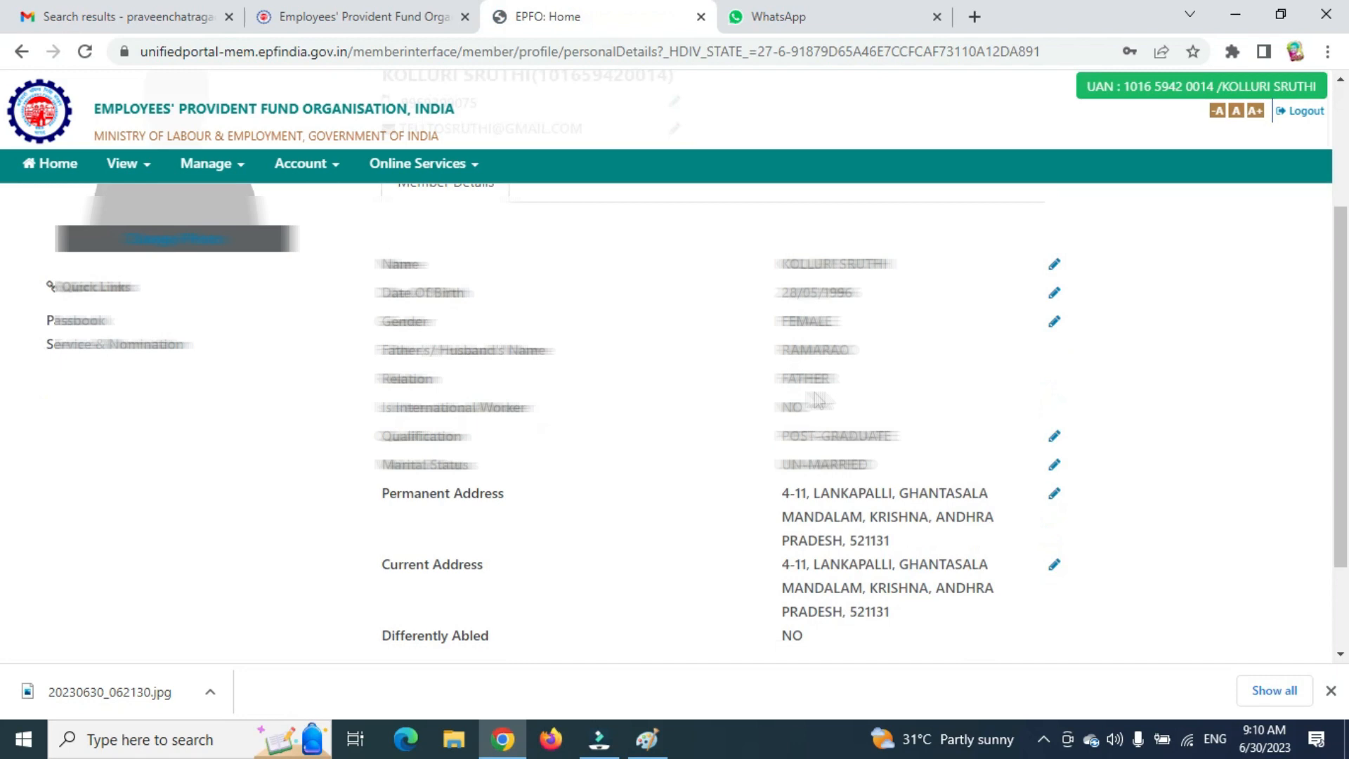
scroll(698, 514, "down", 2)
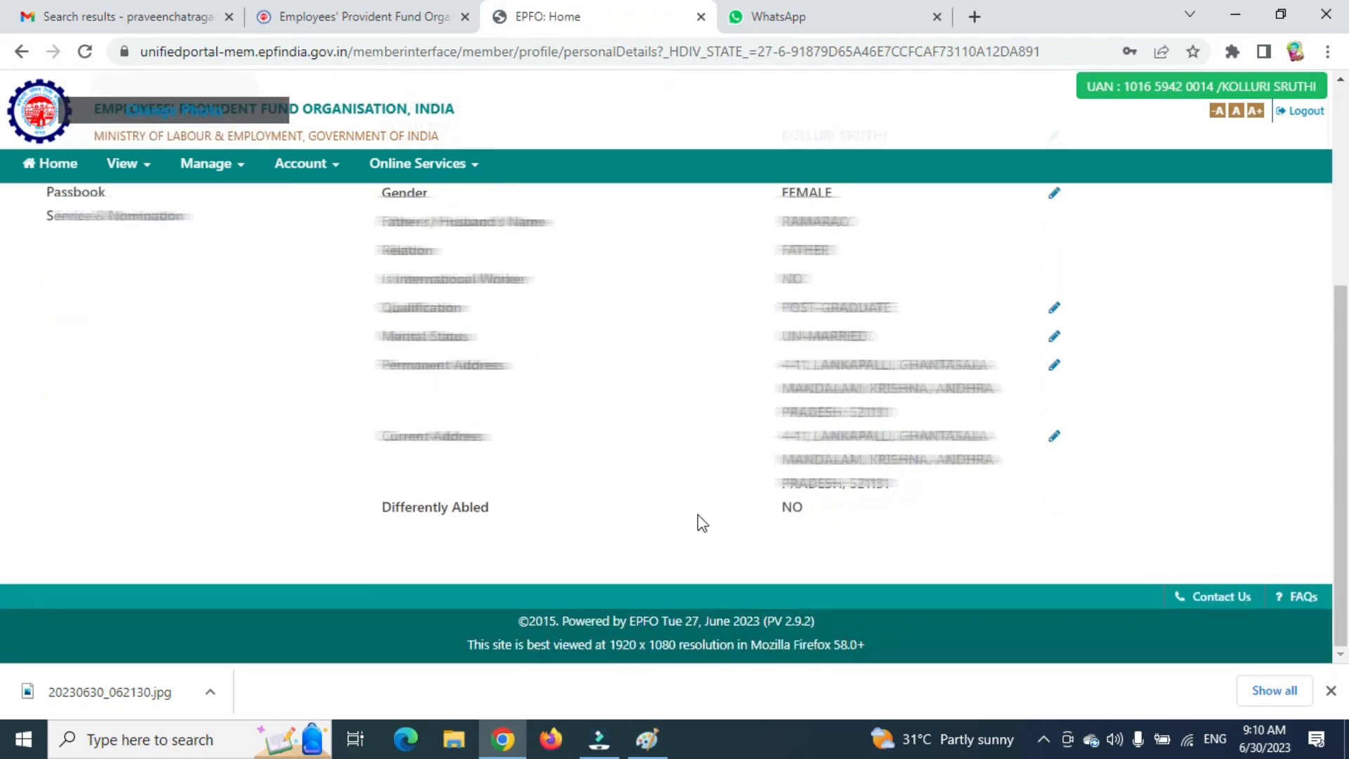
scroll(697, 515, "up", 5)
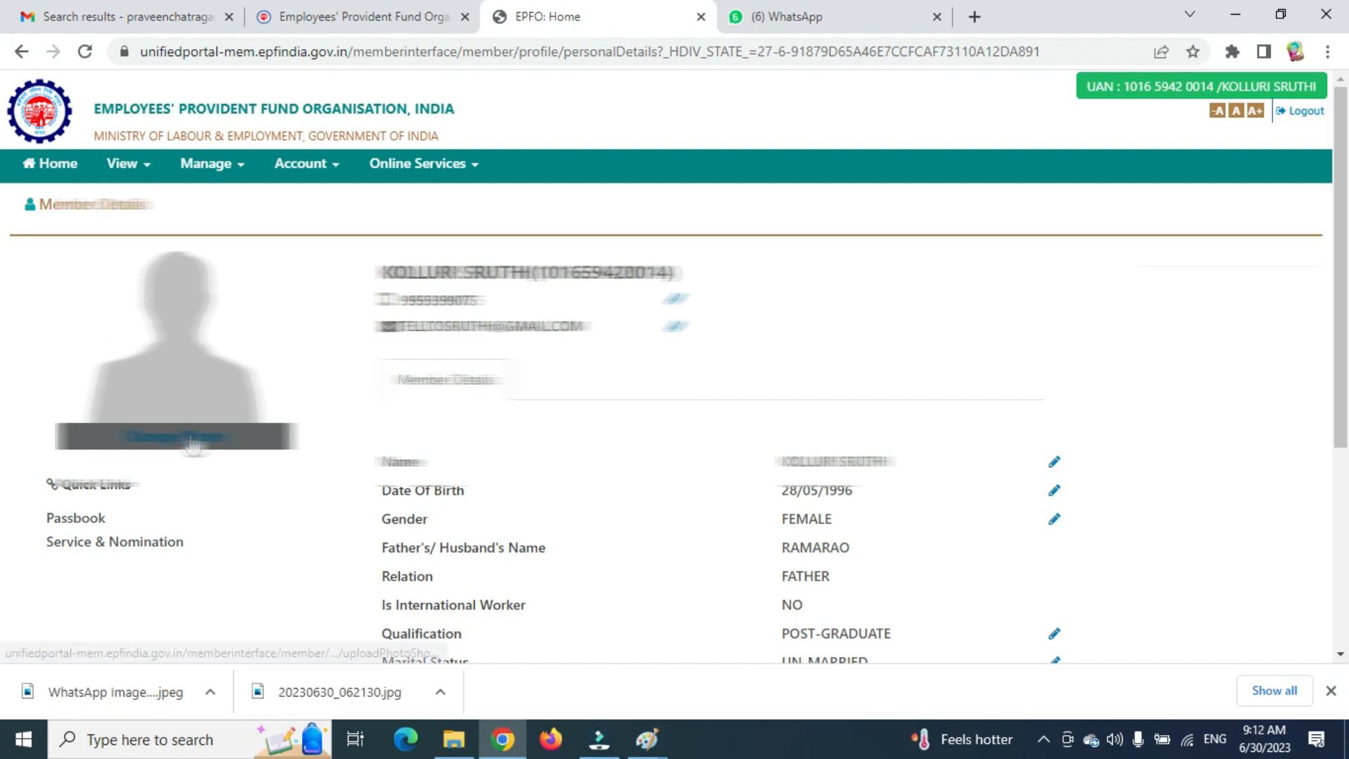
left_click(188, 434)
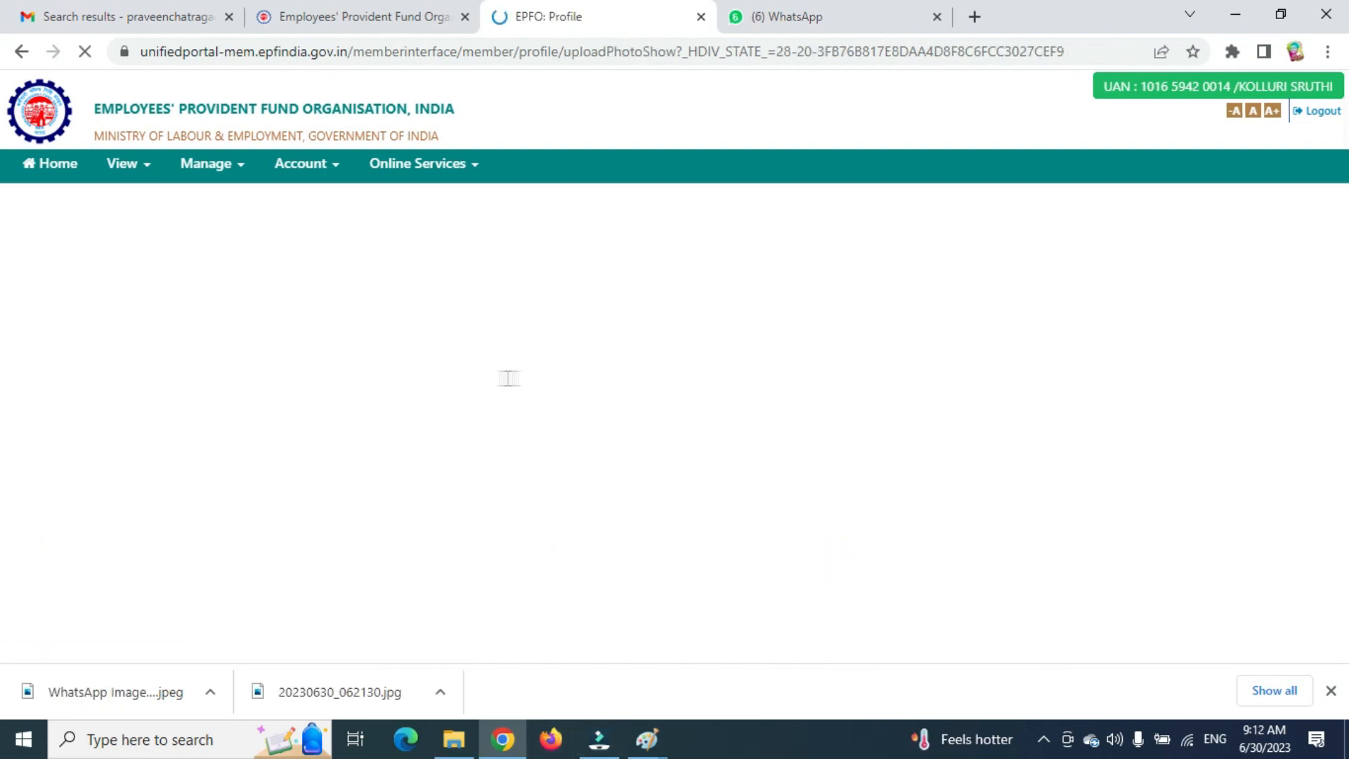
scroll(207, 630, "down", 5)
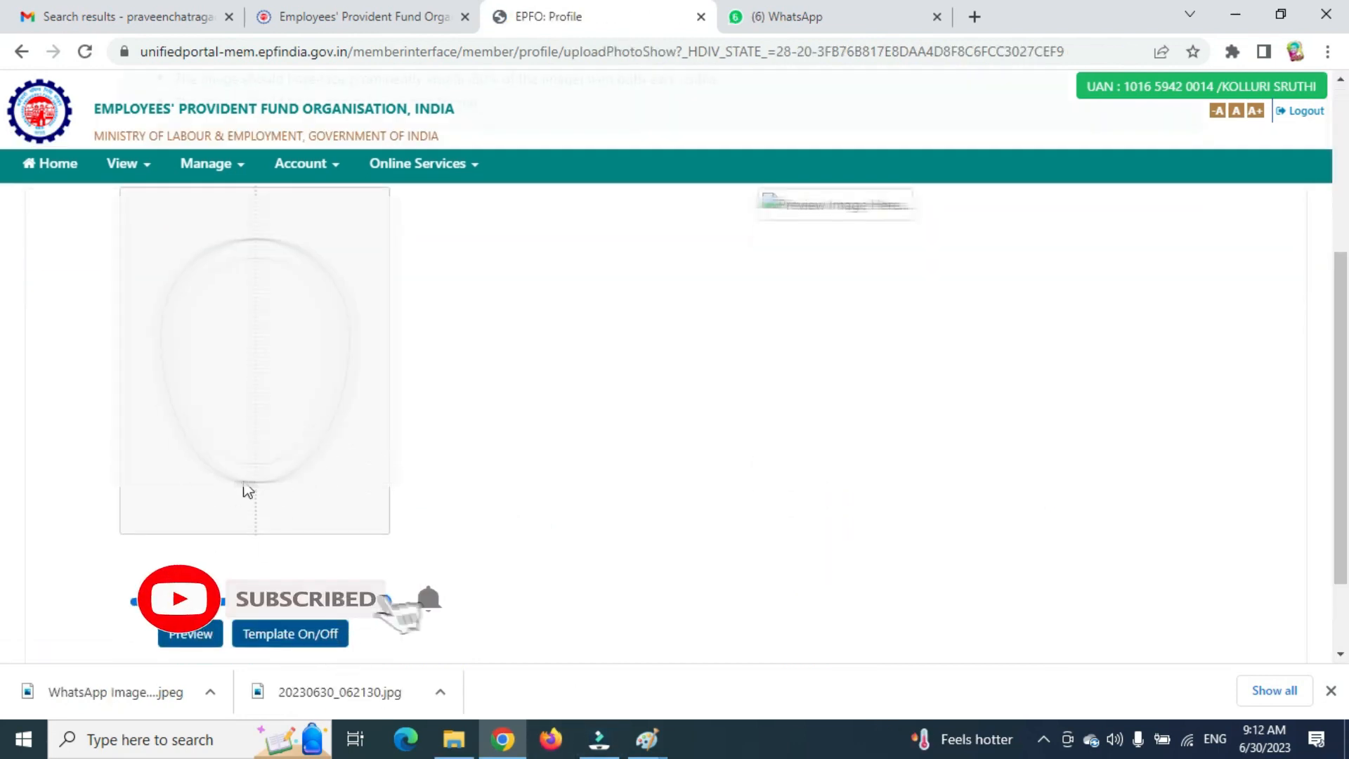
scroll(211, 478, "up", 5)
left_click(183, 461)
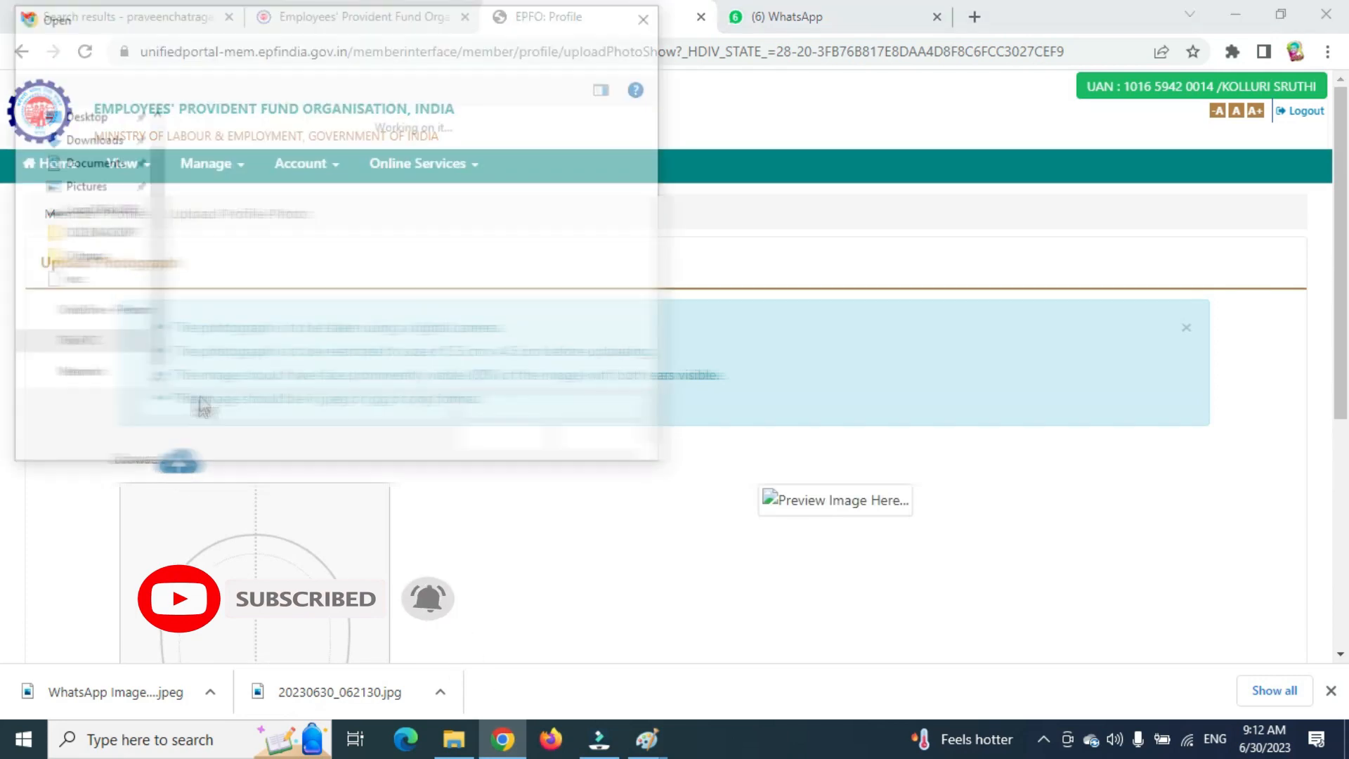
left_click(87, 118)
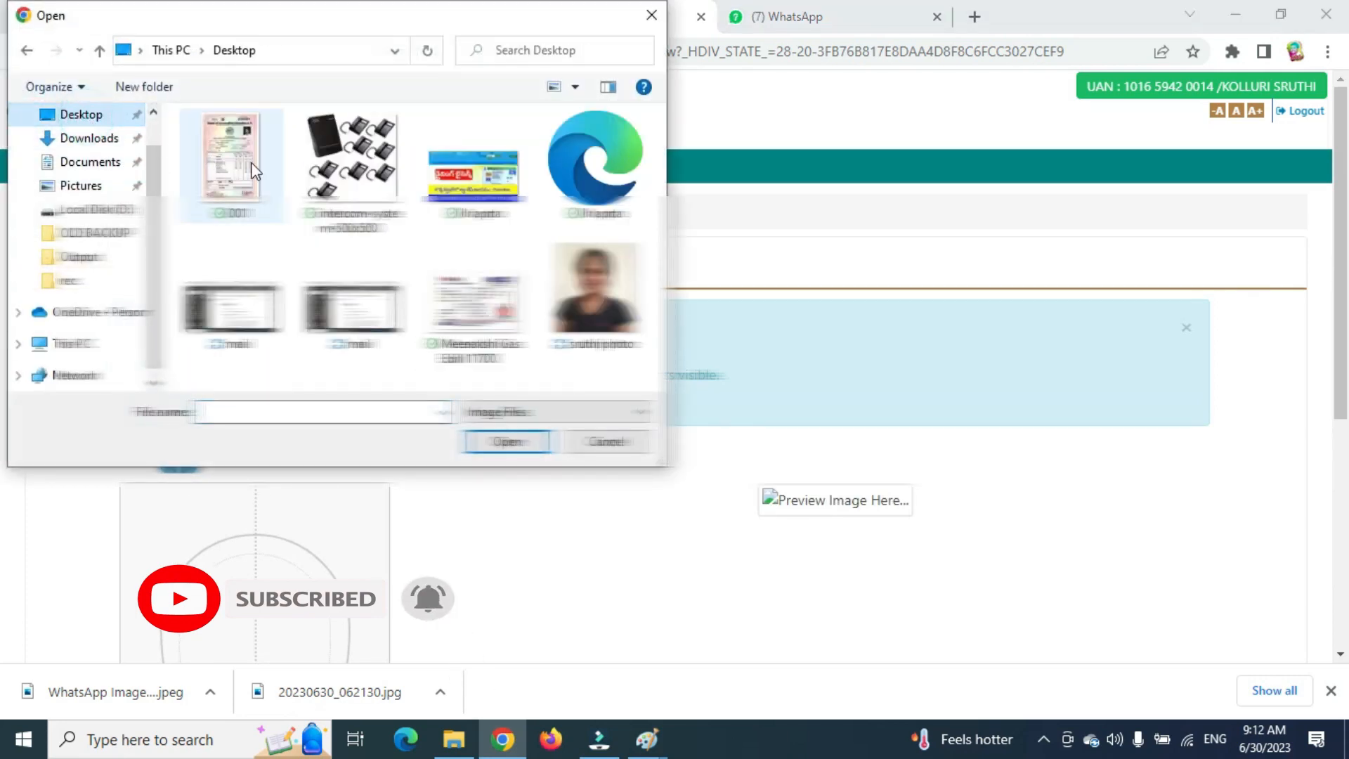
left_click(592, 309)
double_click(592, 309)
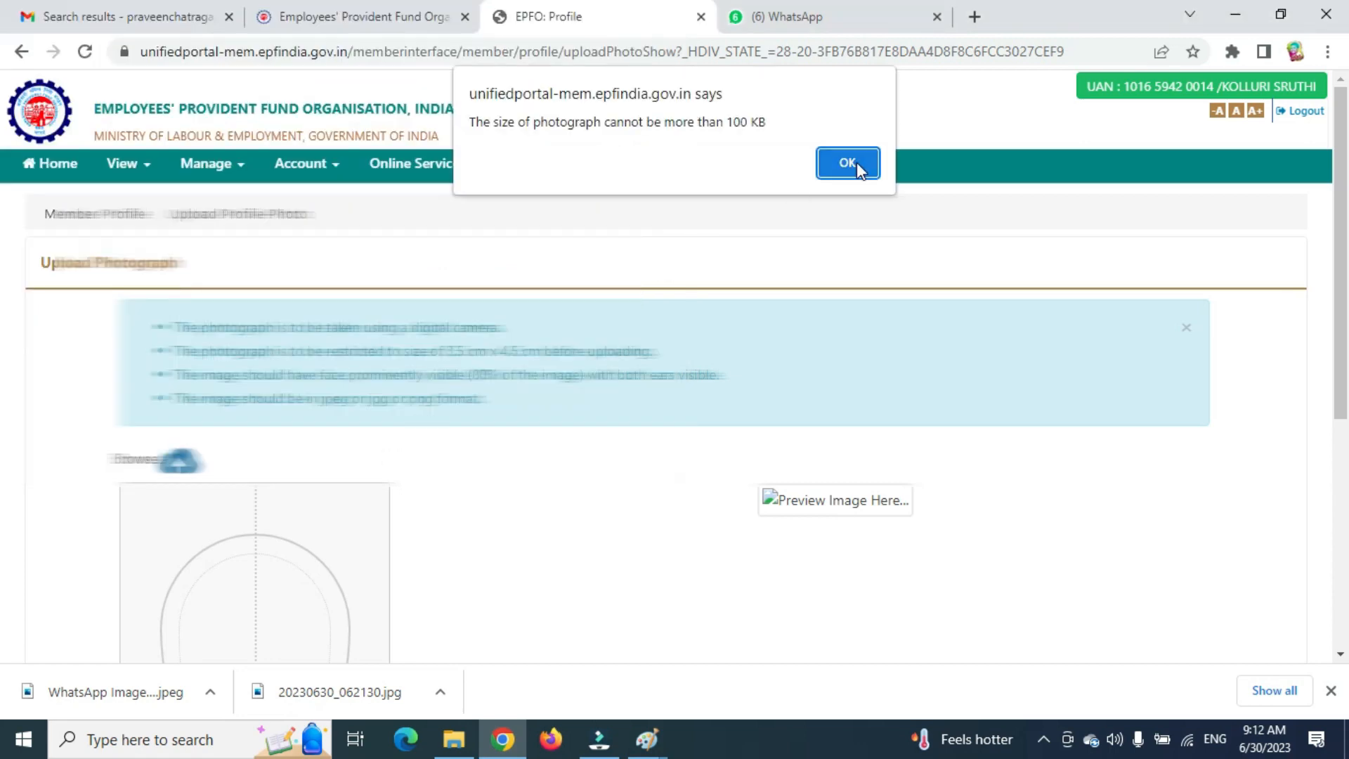
left_click(857, 163)
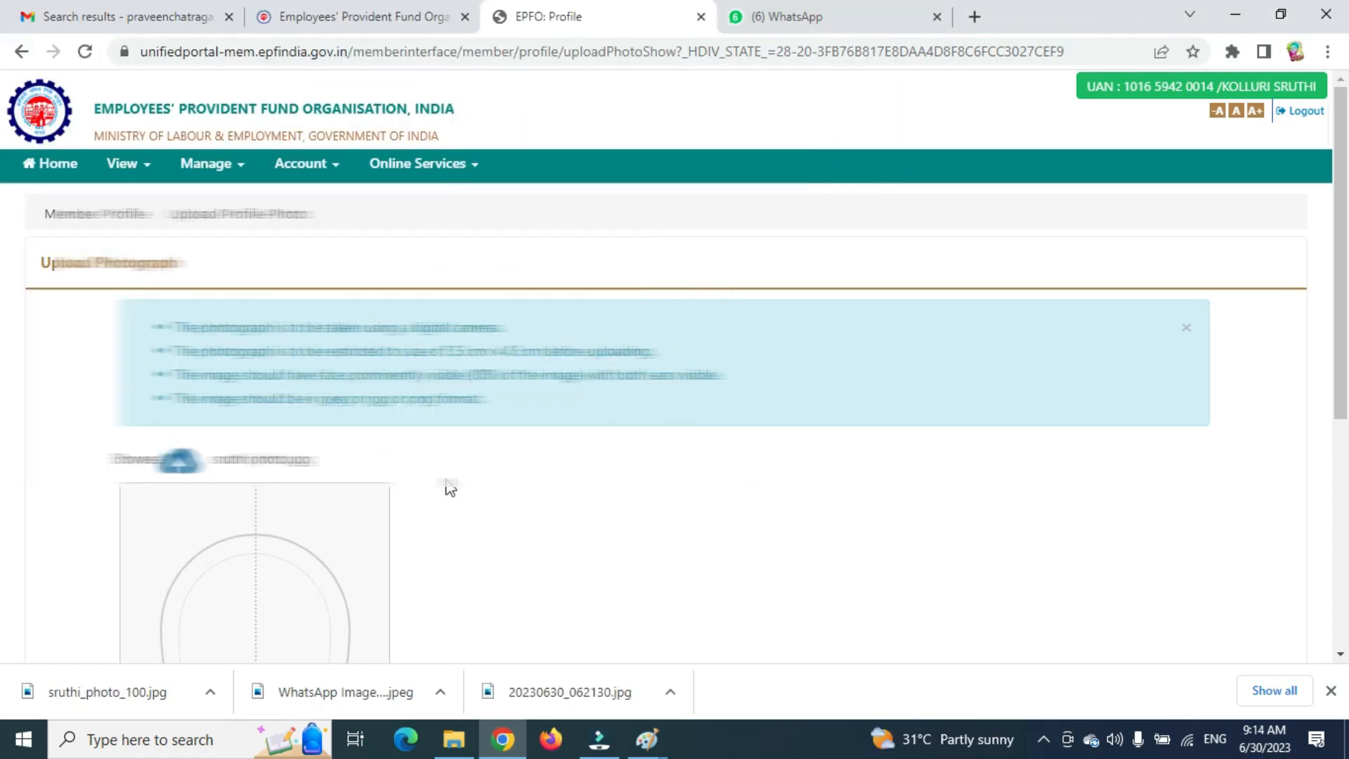
Upload the reduced-size photo from Downloads, previewing and confirming the upload.
left_click(173, 463)
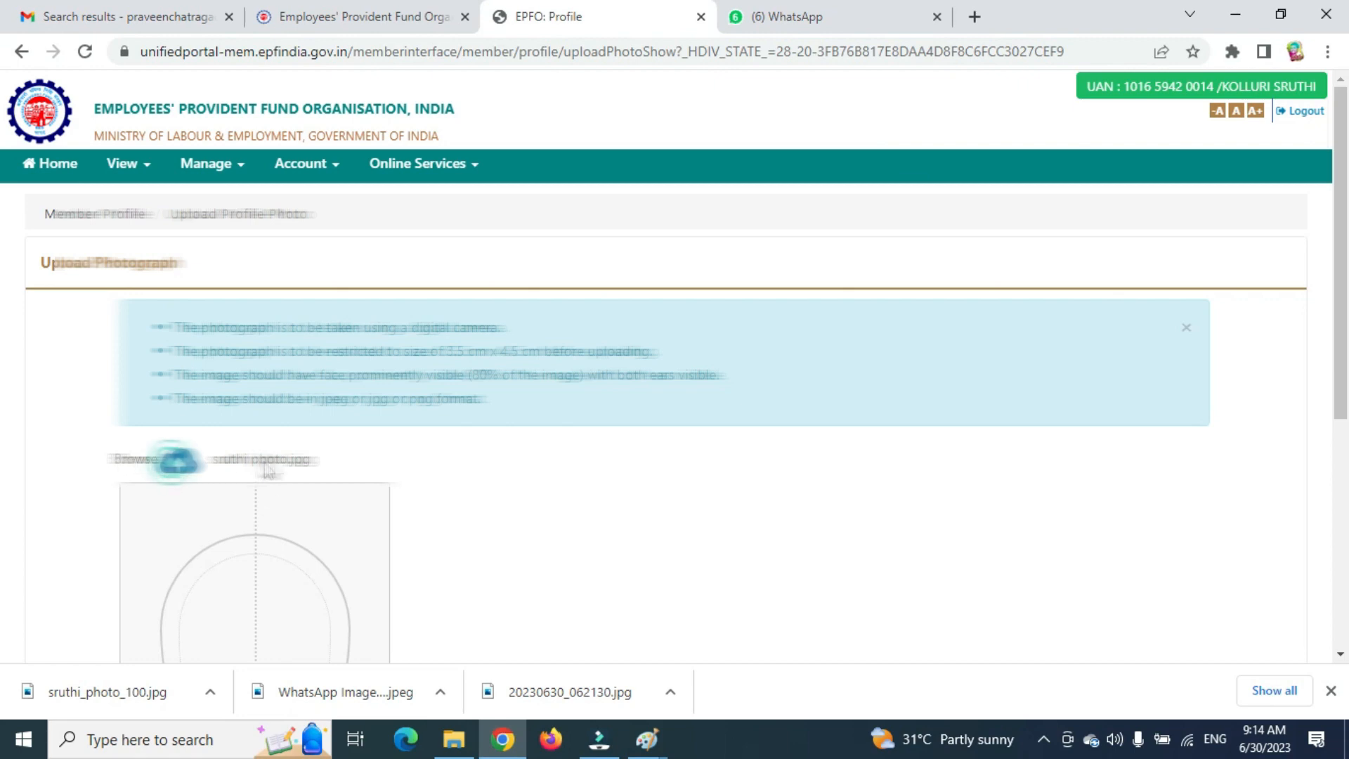
left_click(89, 137)
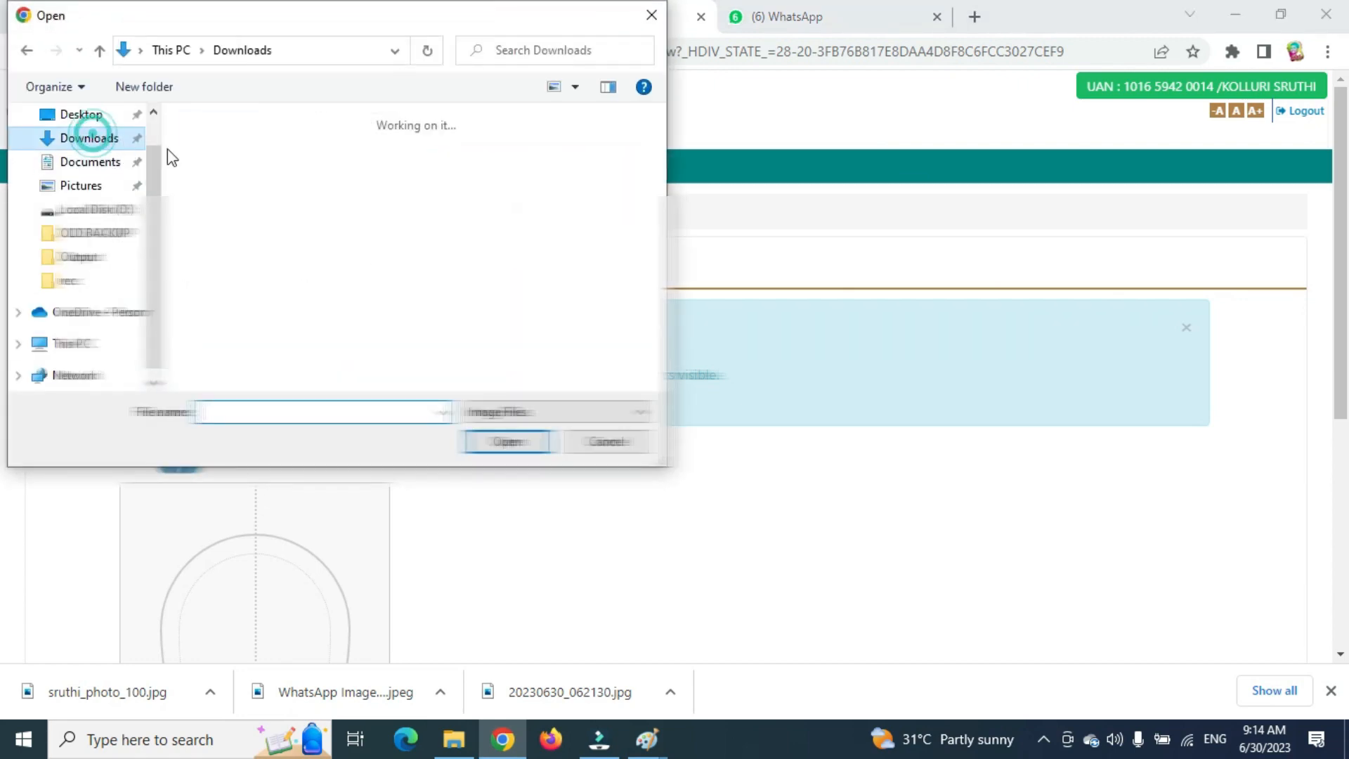
double_click(307, 182)
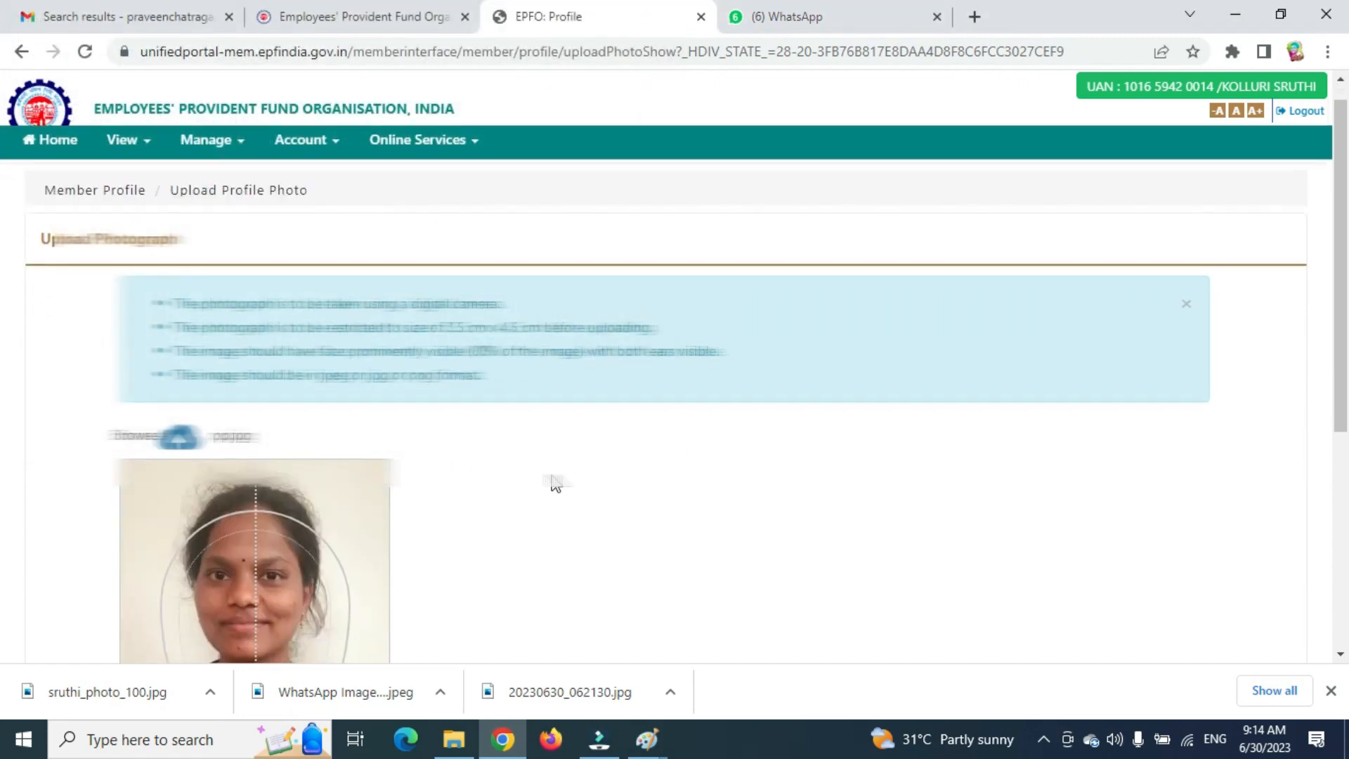
scroll(557, 483, "down", 4)
left_click(194, 525)
scroll(819, 460, "up", 1)
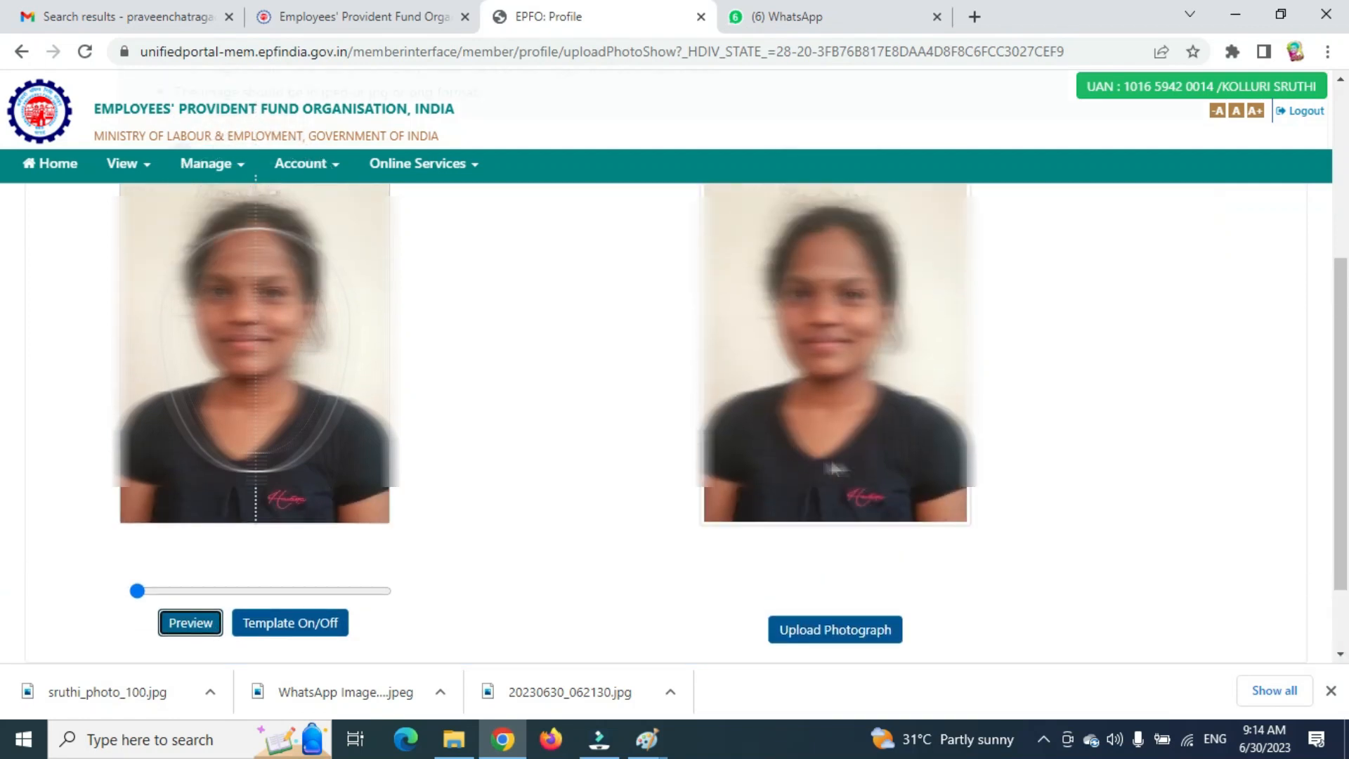
left_click(865, 628)
left_click(780, 161)
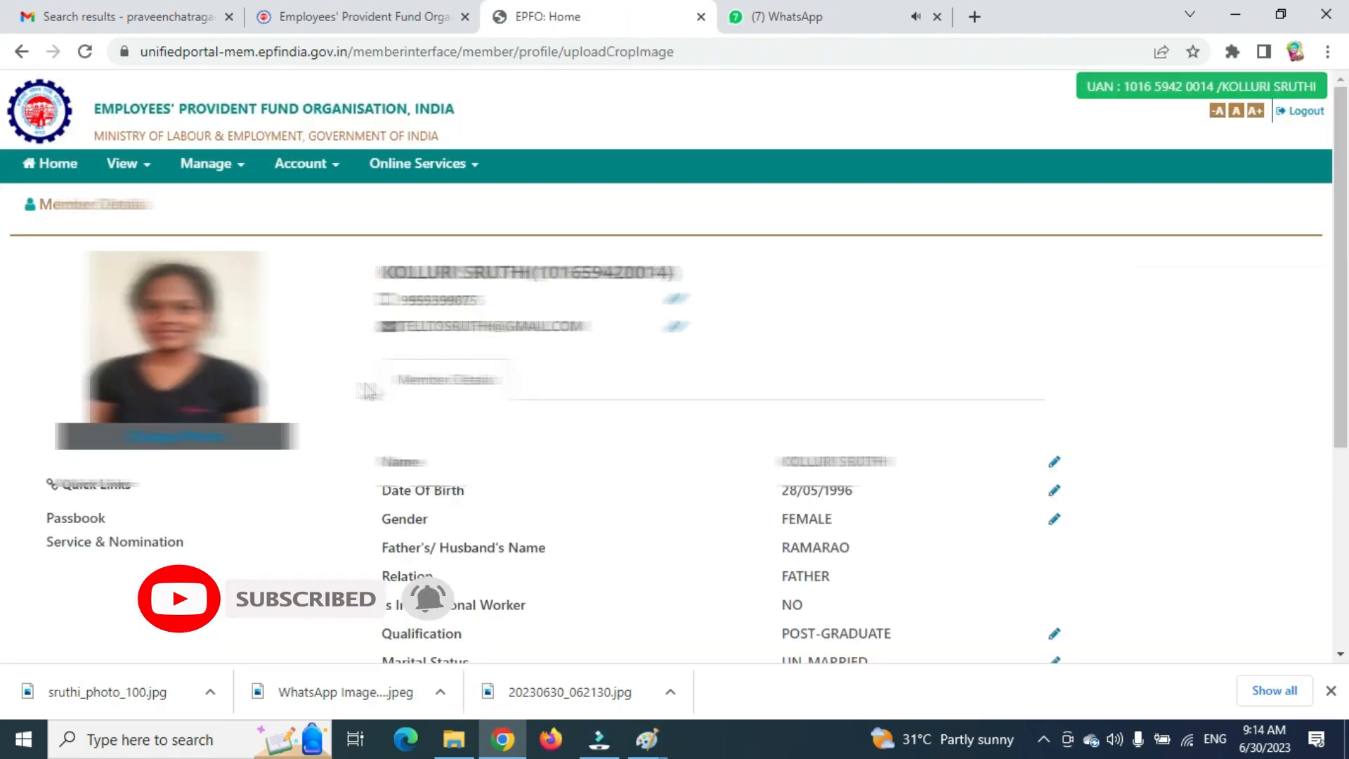
scroll(94, 368, "down", 4)
scroll(94, 367, "up", 3)
scroll(94, 368, "up", 2)
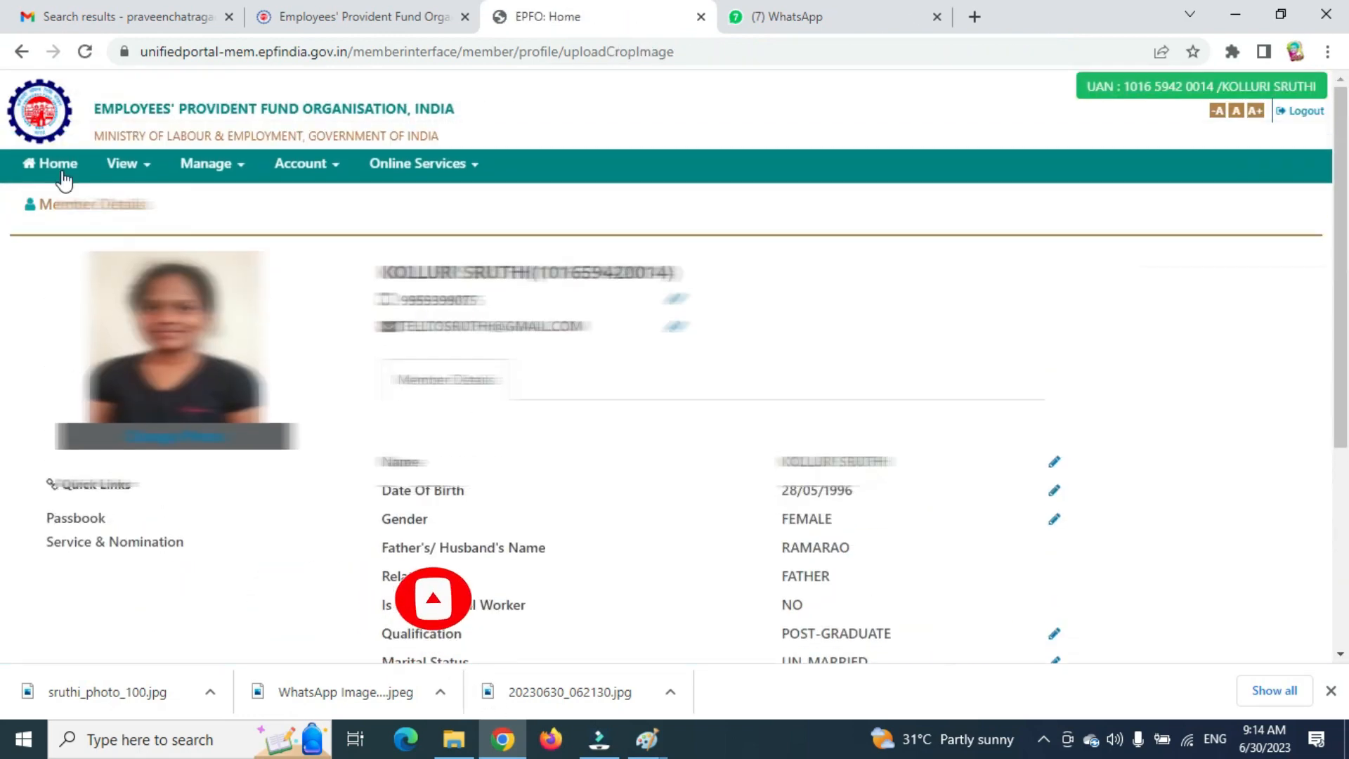
Postpone the e-nomination alert and download the UAN card as a PDF.
left_click(61, 173)
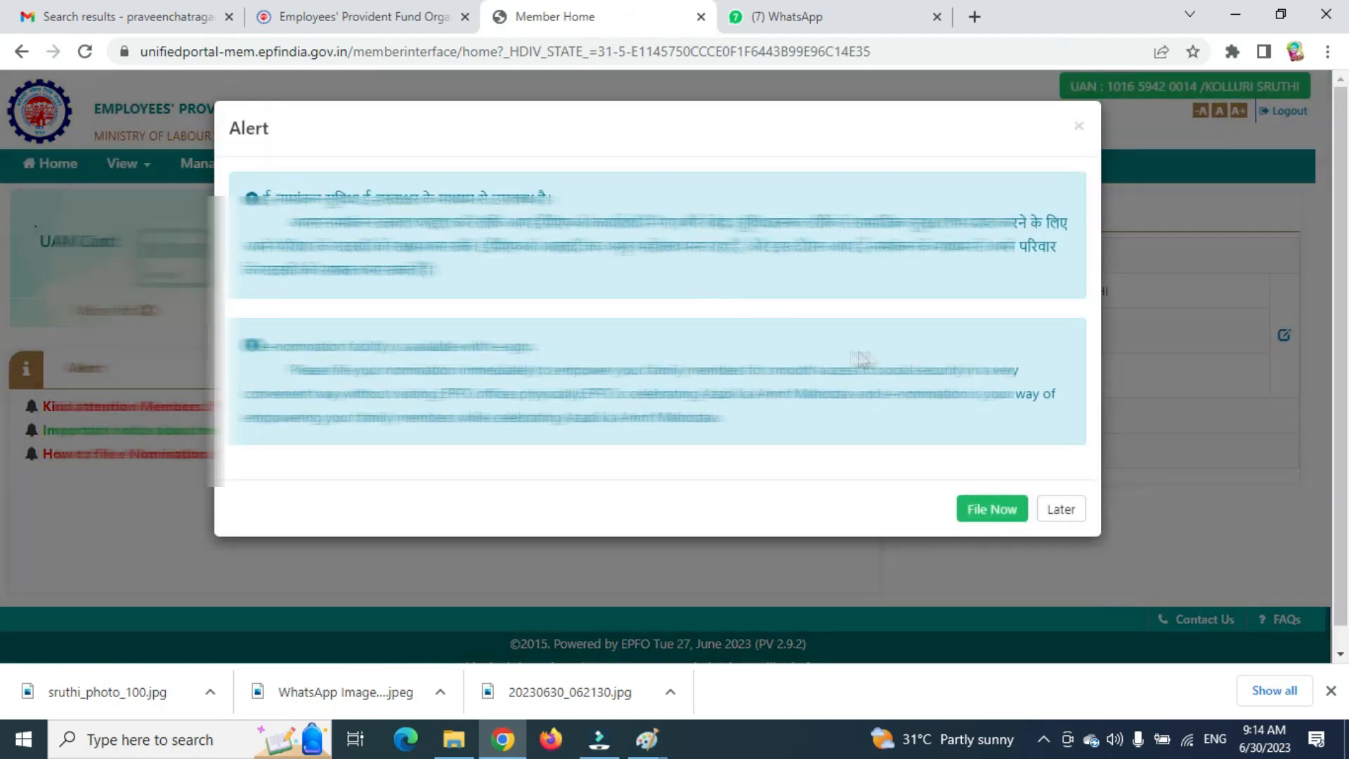
left_click(1061, 510)
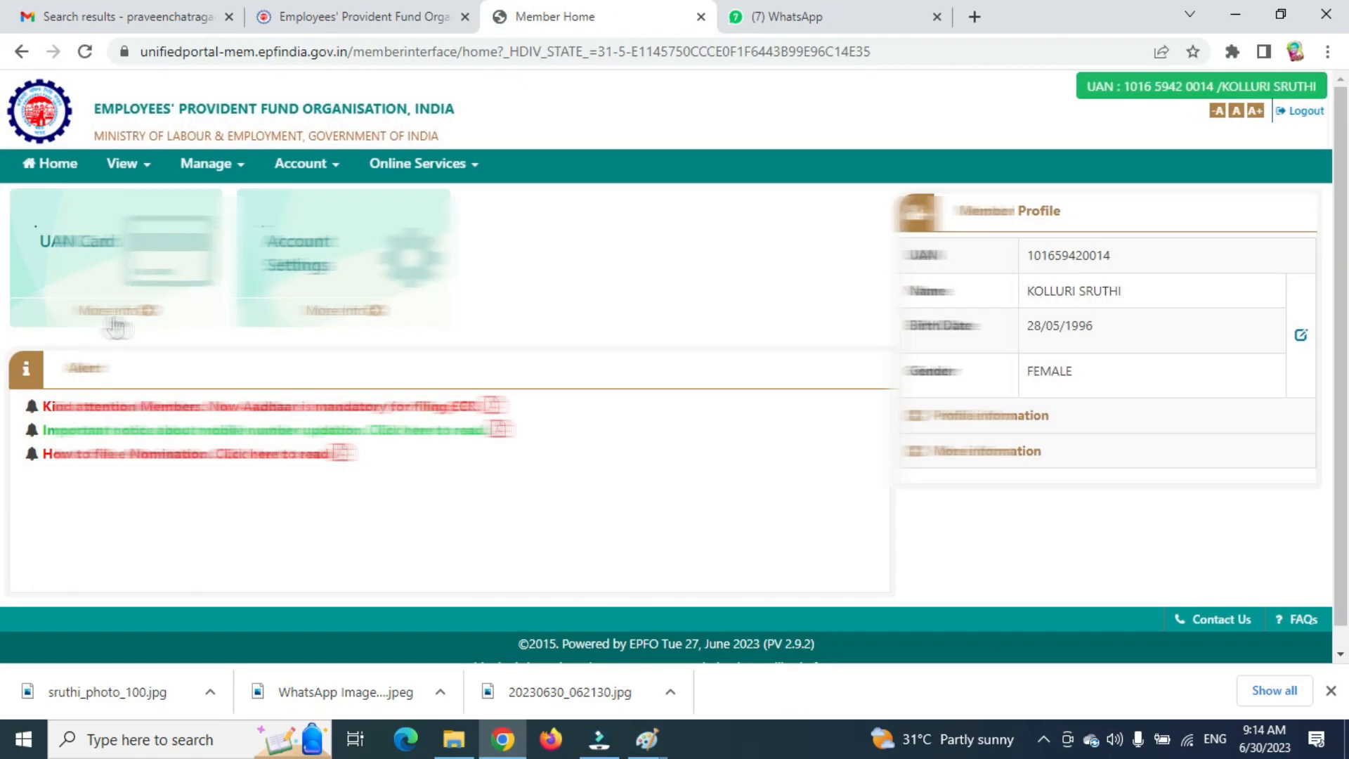
left_click(116, 310)
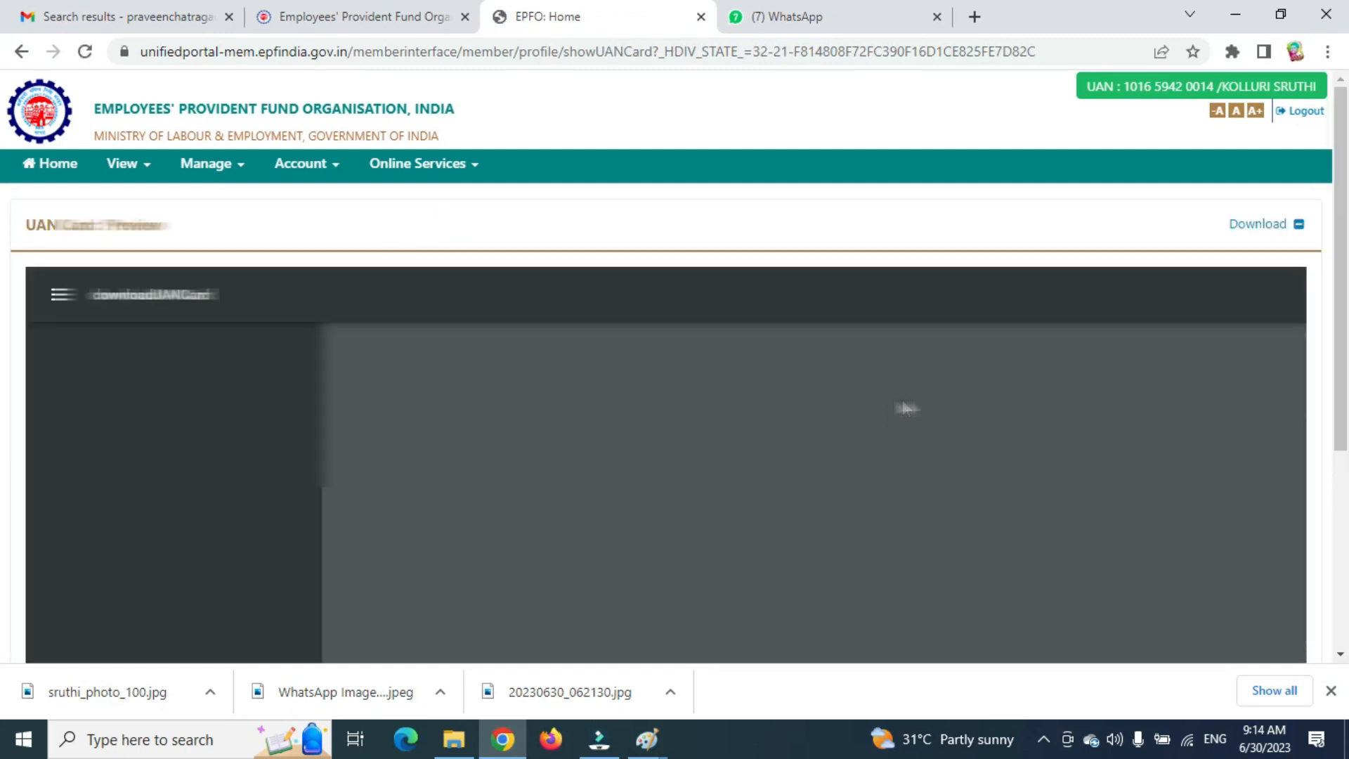
scroll(1150, 374, "down", 2)
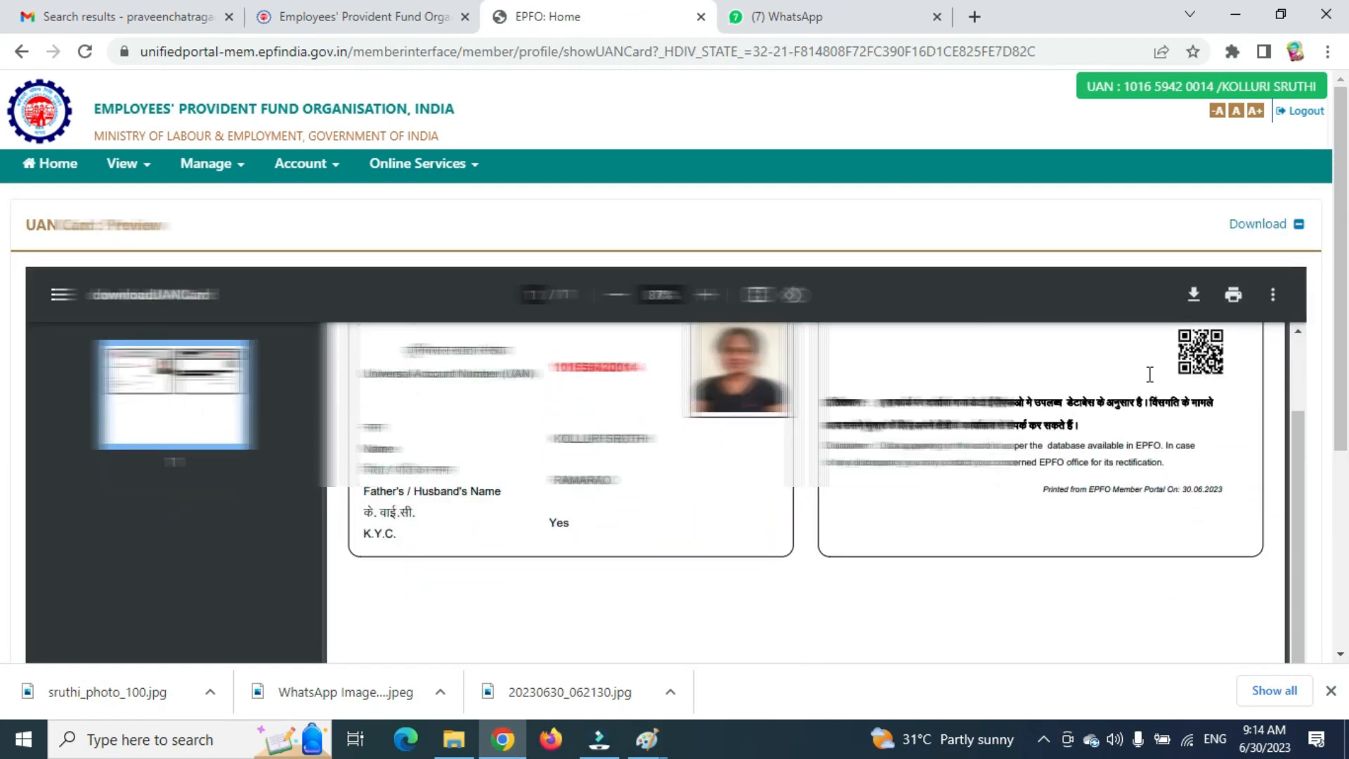
left_click(1258, 223)
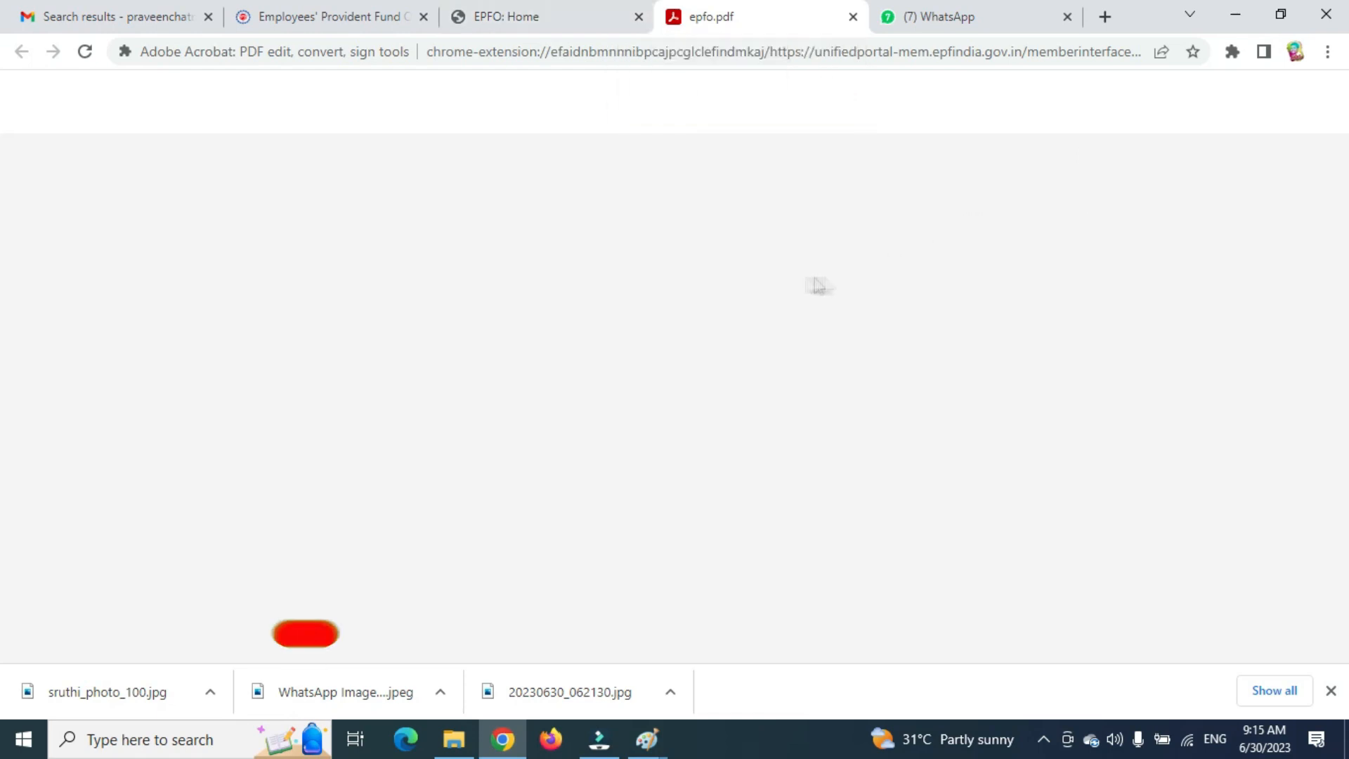
Return to the portal home page and choose File Now for e-nomination.
left_click(596, 19)
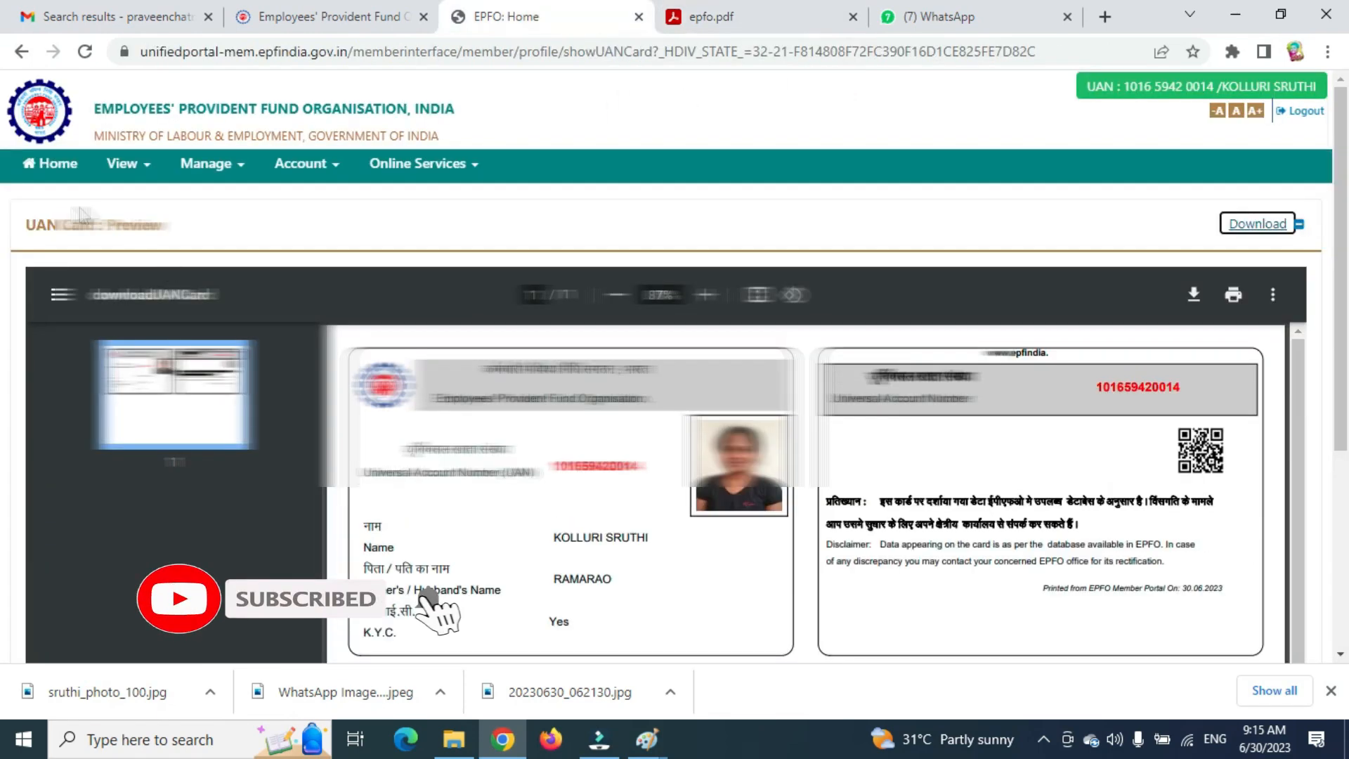
left_click(58, 177)
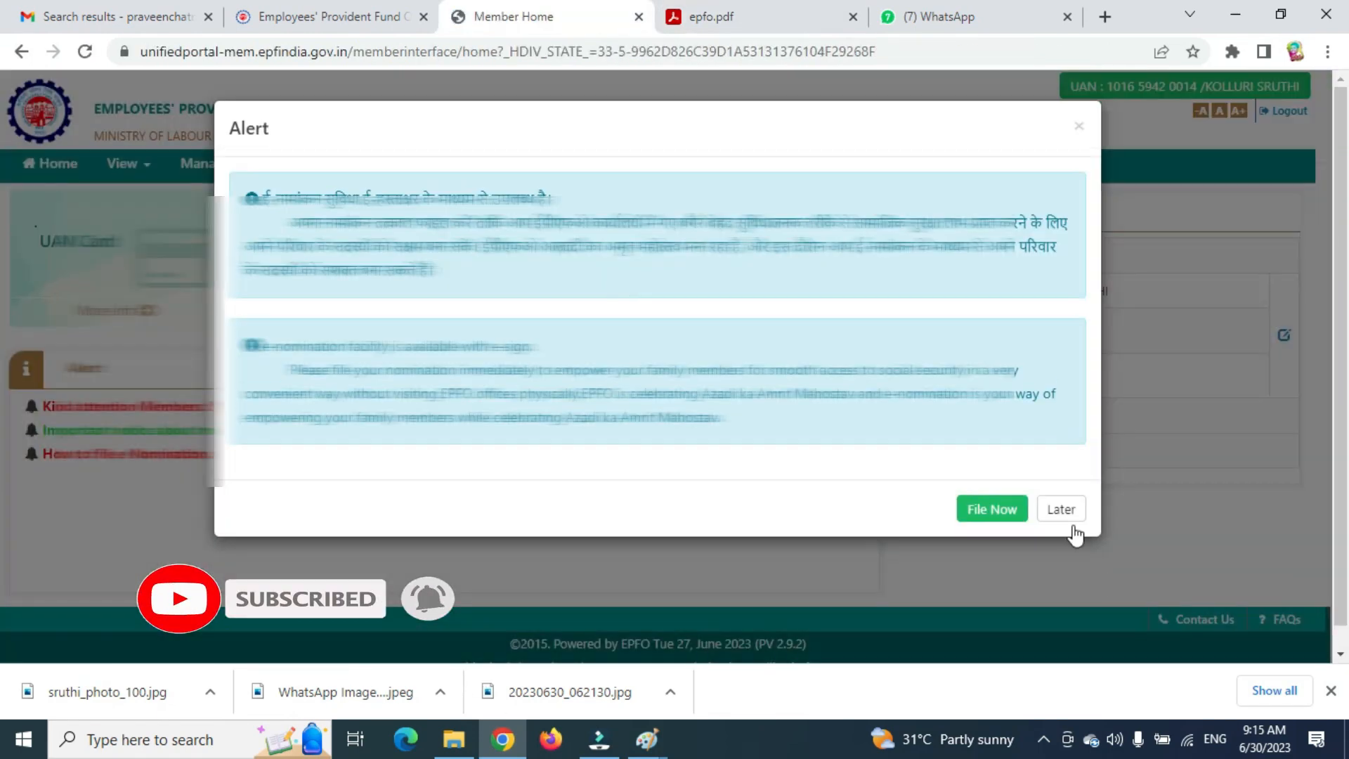
left_click(1002, 522)
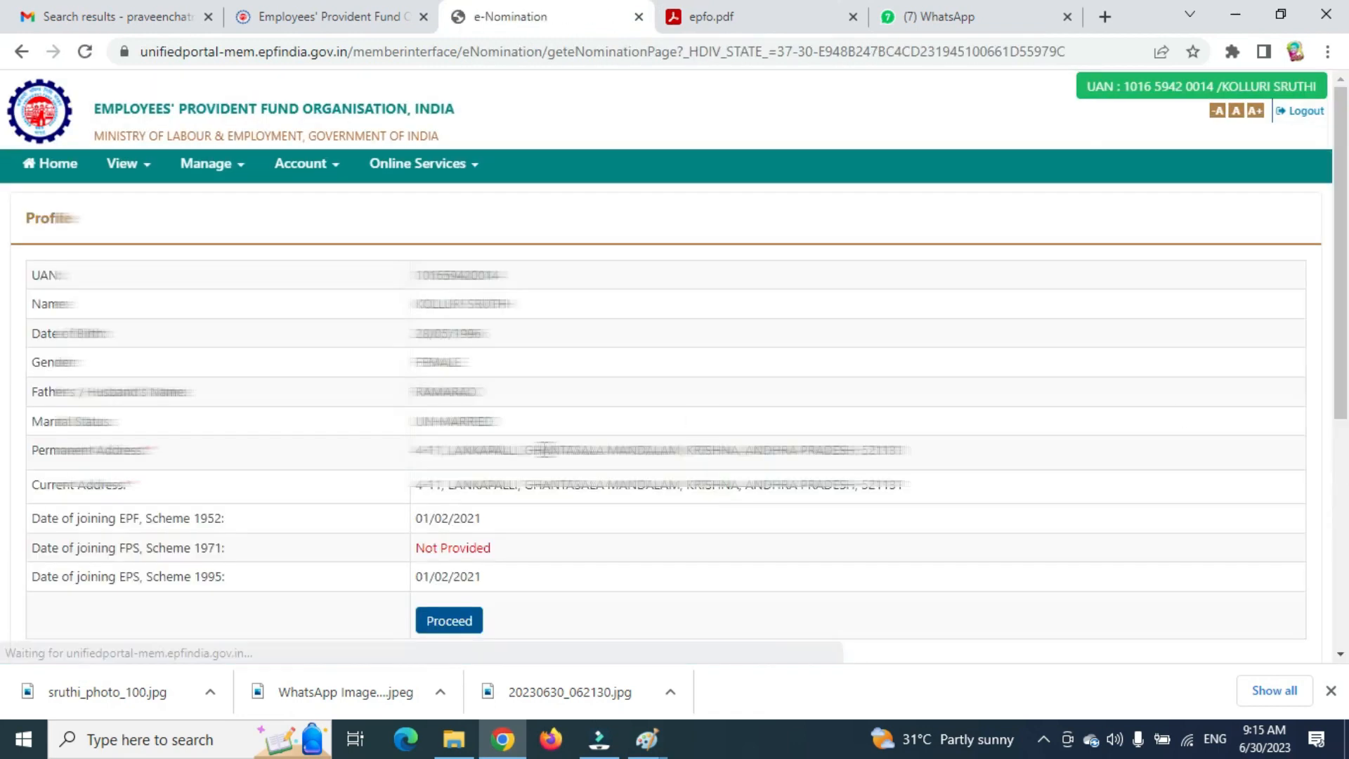
Proceed from the profile to the nomination form and declare Yes for Having Family.
scroll(482, 466, "down", 1)
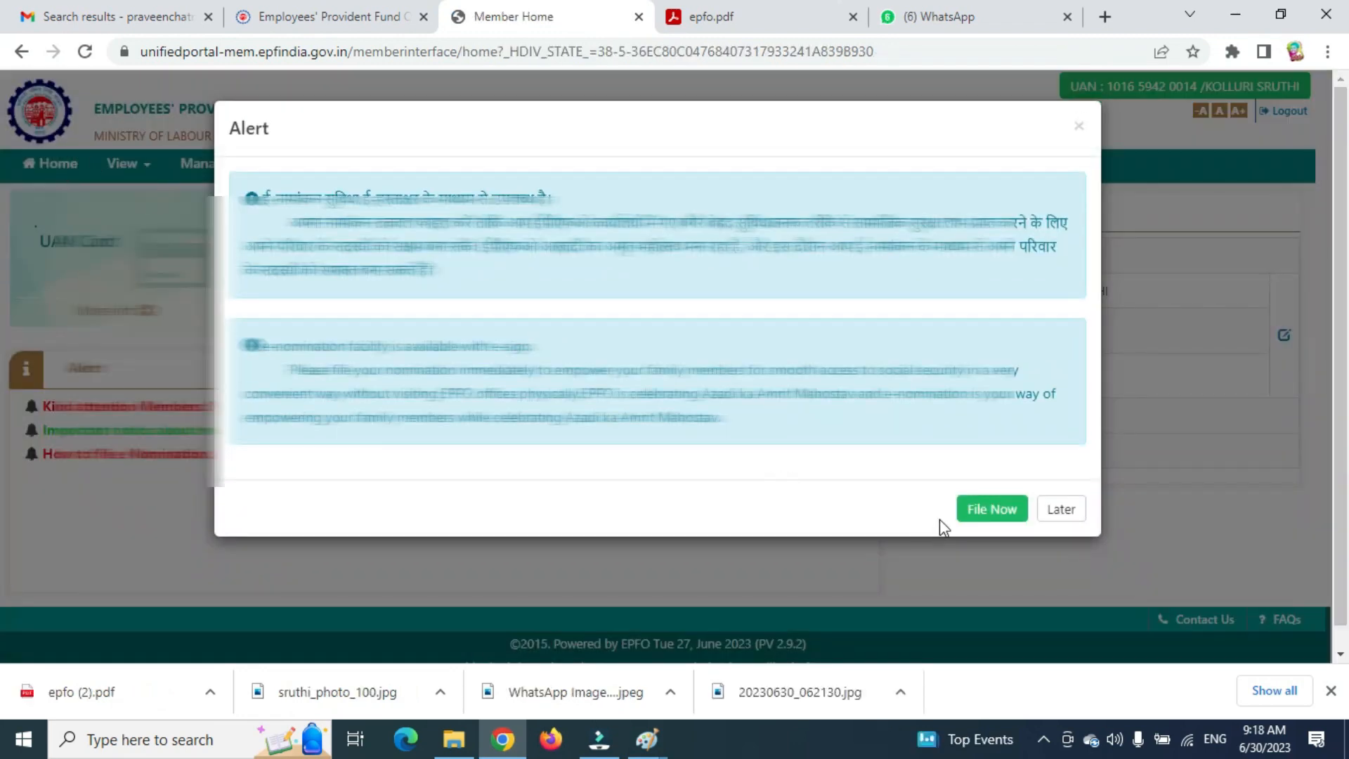
left_click(980, 509)
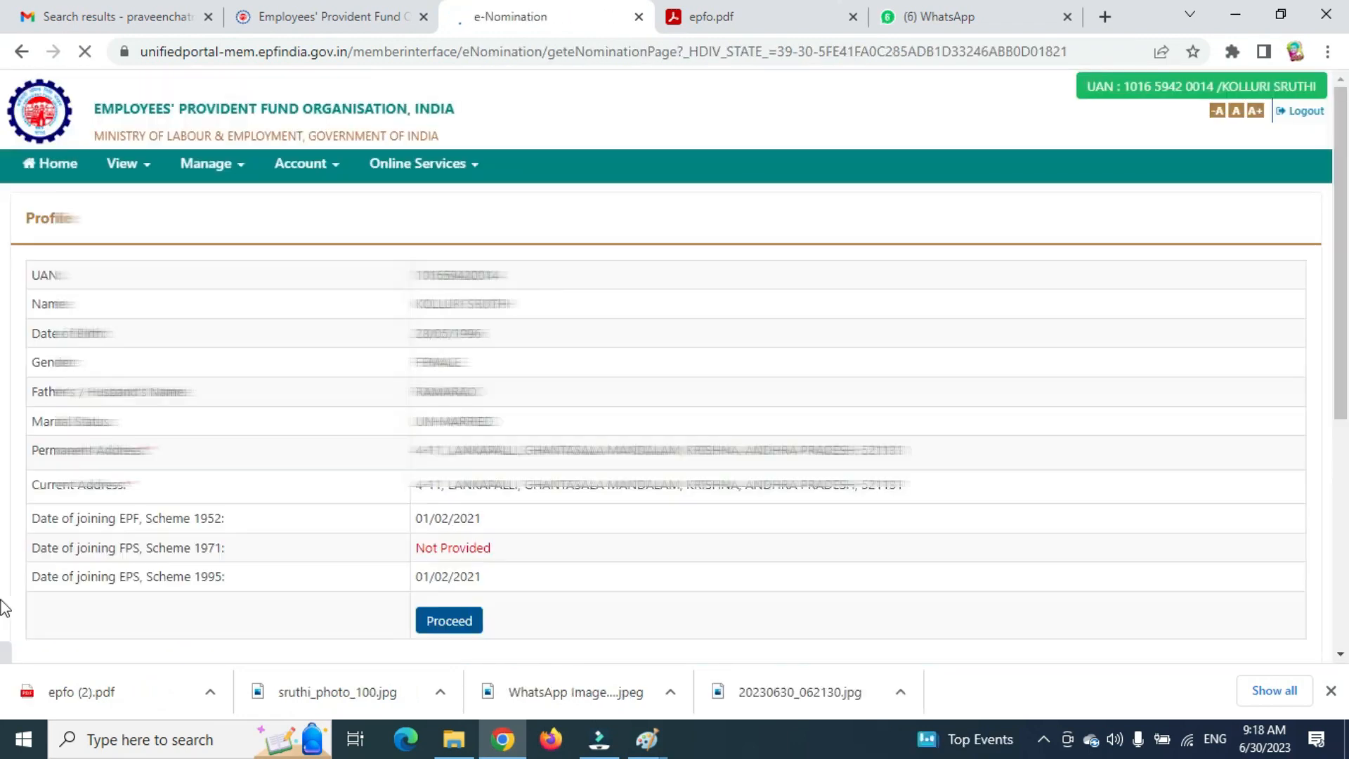
left_click(467, 621)
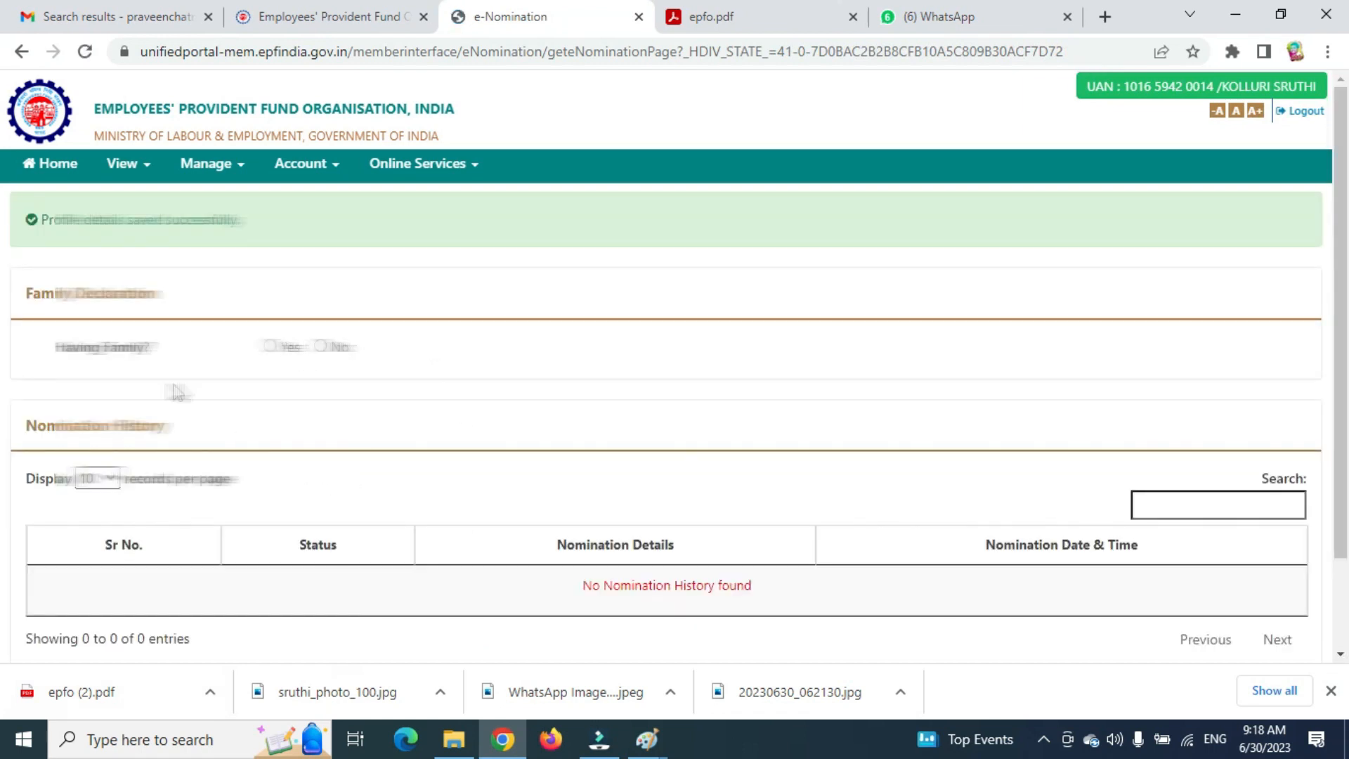
scroll(249, 365, "down", 1)
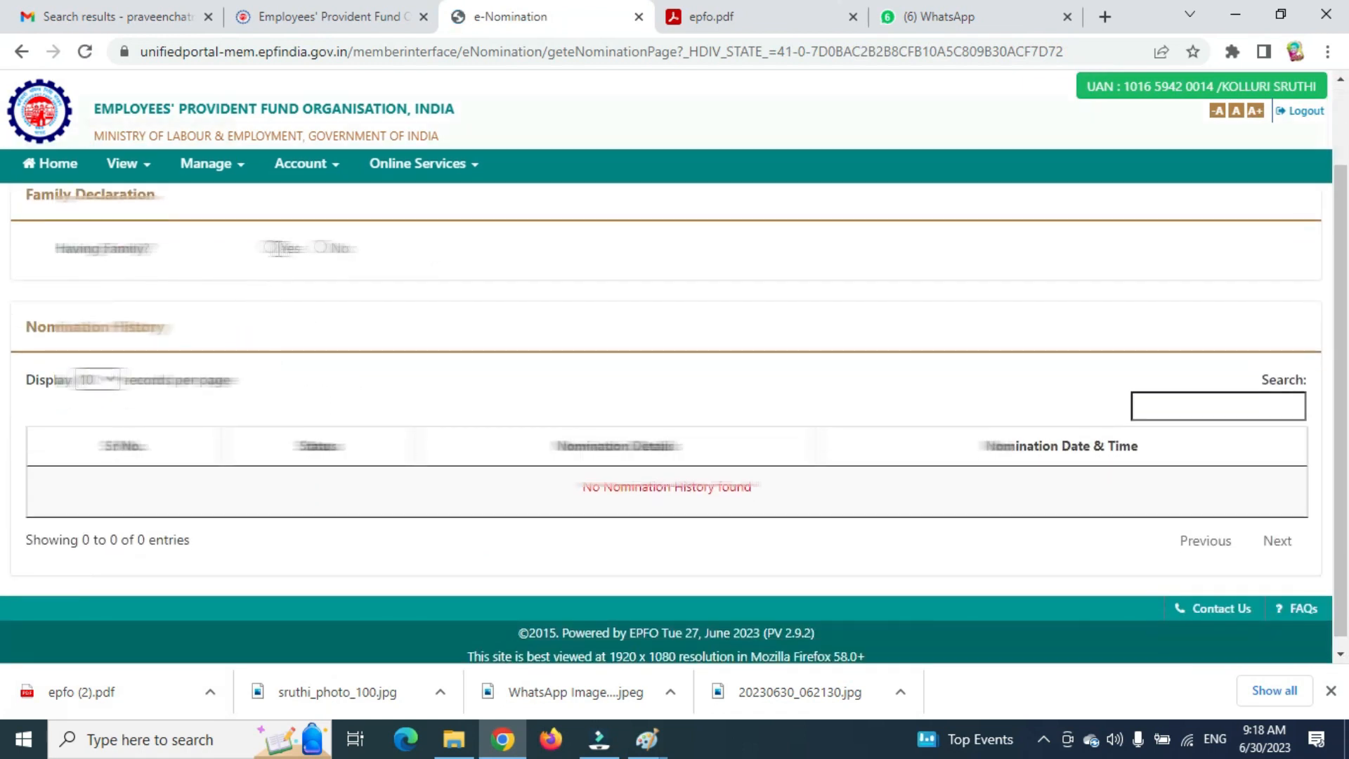
left_click(270, 247)
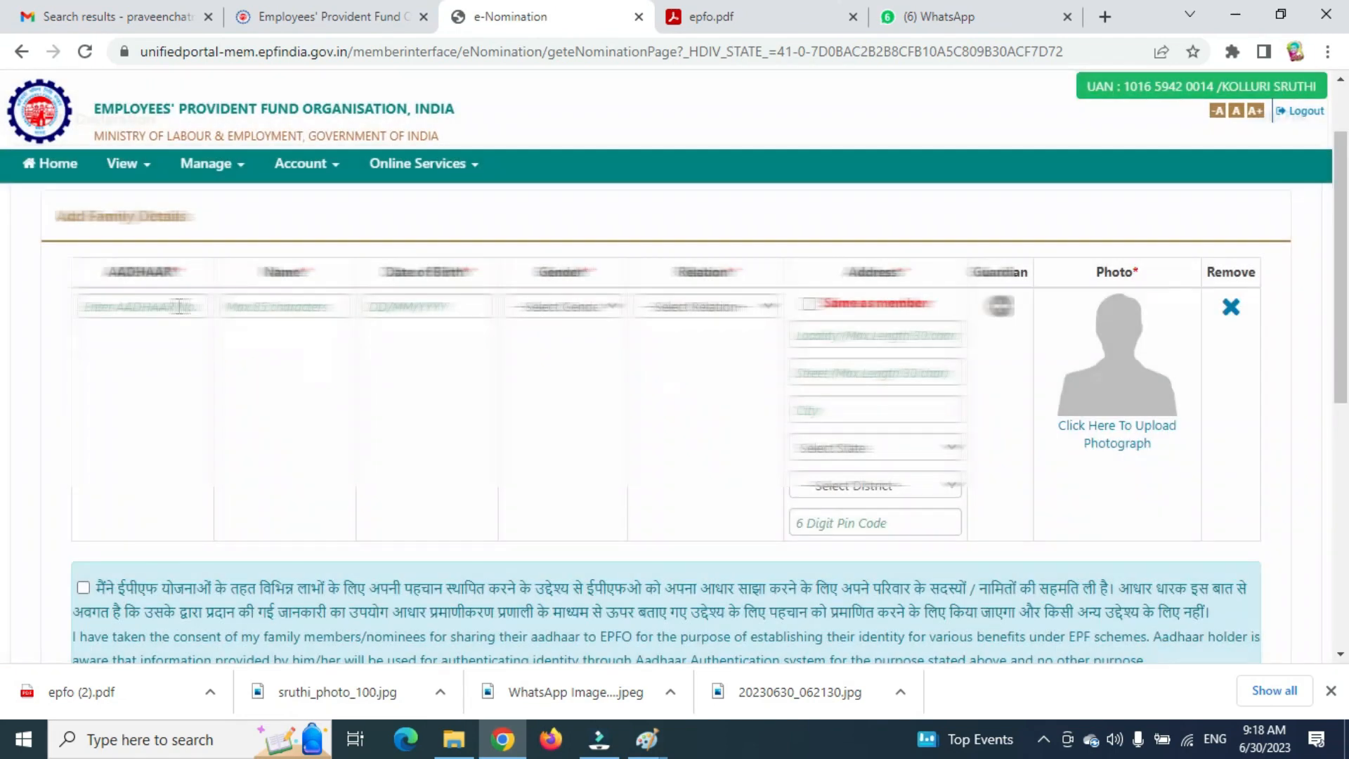
Add the nominee's Aadhaar, name, birth date 01/01/1976, gender Male, relation Dependent Father, and member's address.
left_click(179, 306)
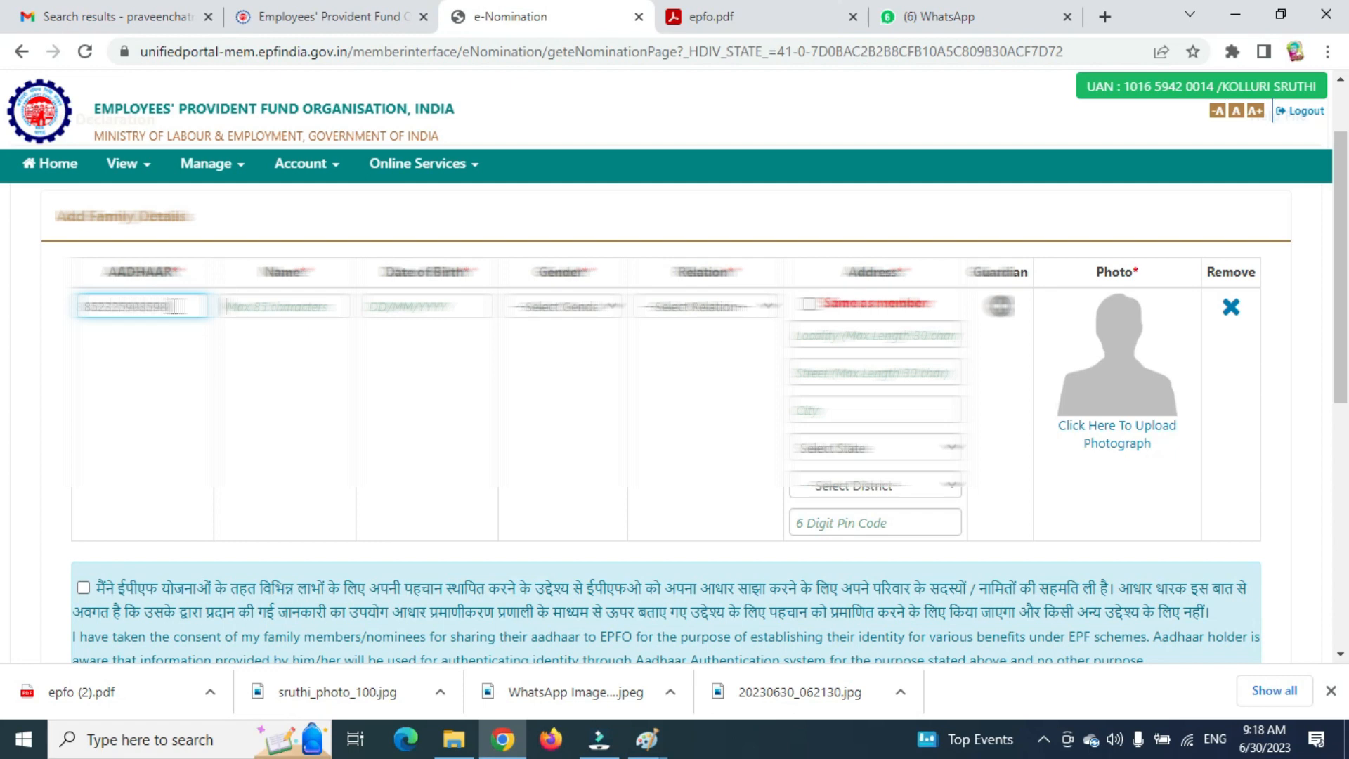
key("Tab")
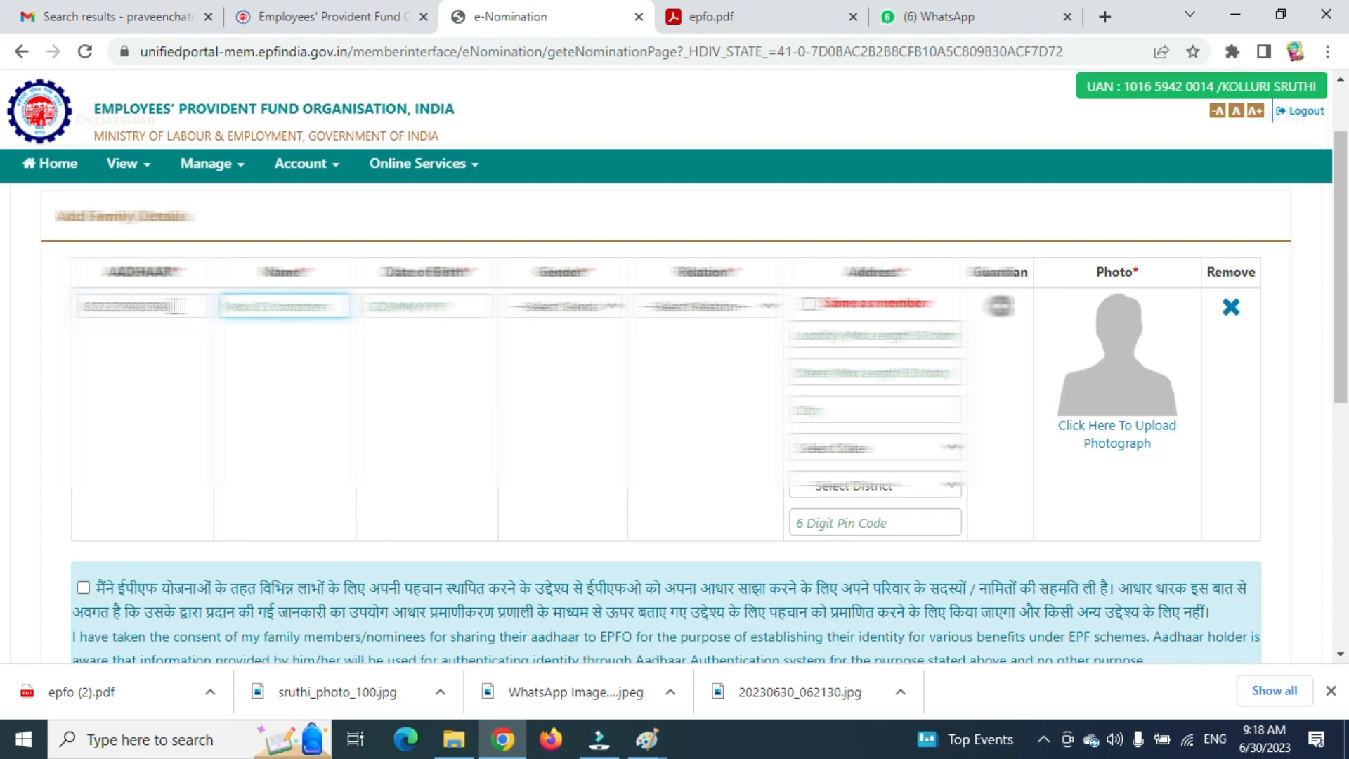
type("kol")
key("Tab")
type("01/01/1976")
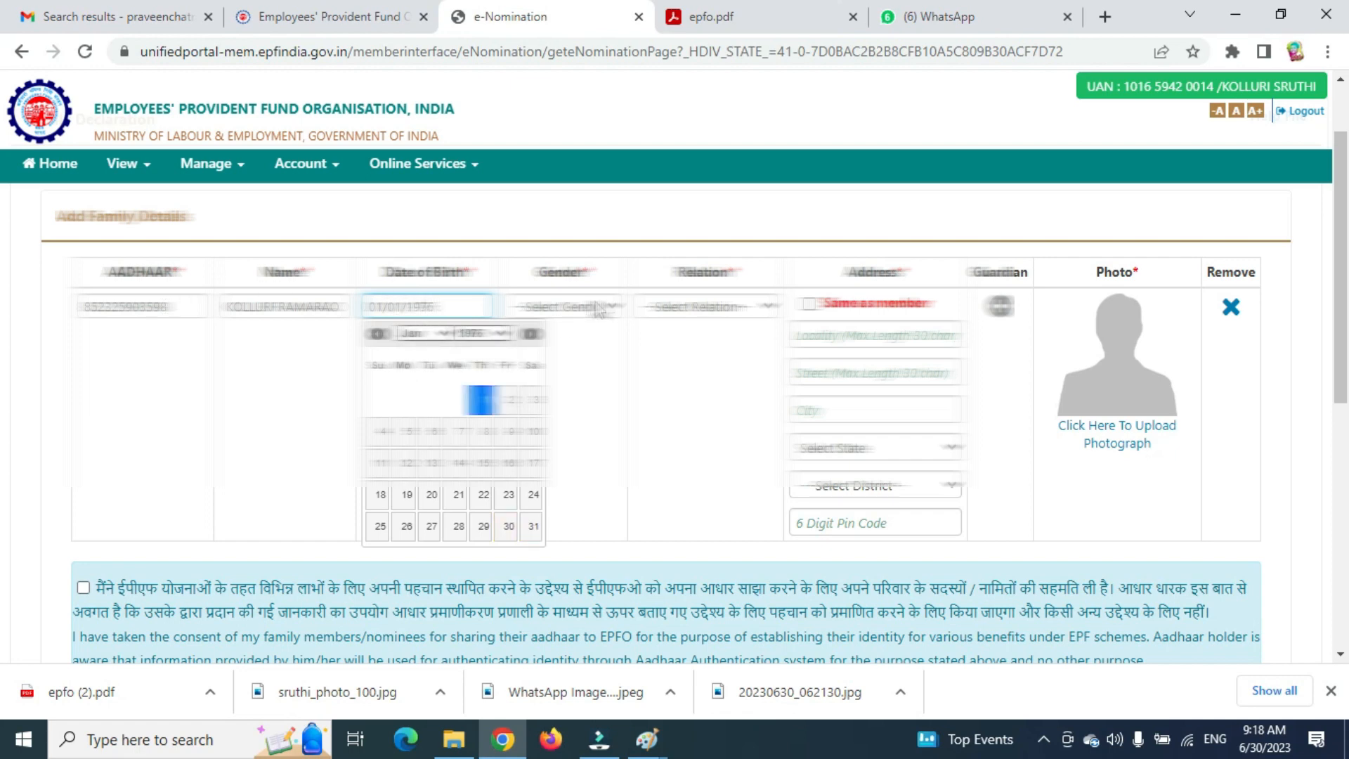
left_click(594, 306)
left_click(578, 352)
left_click(707, 307)
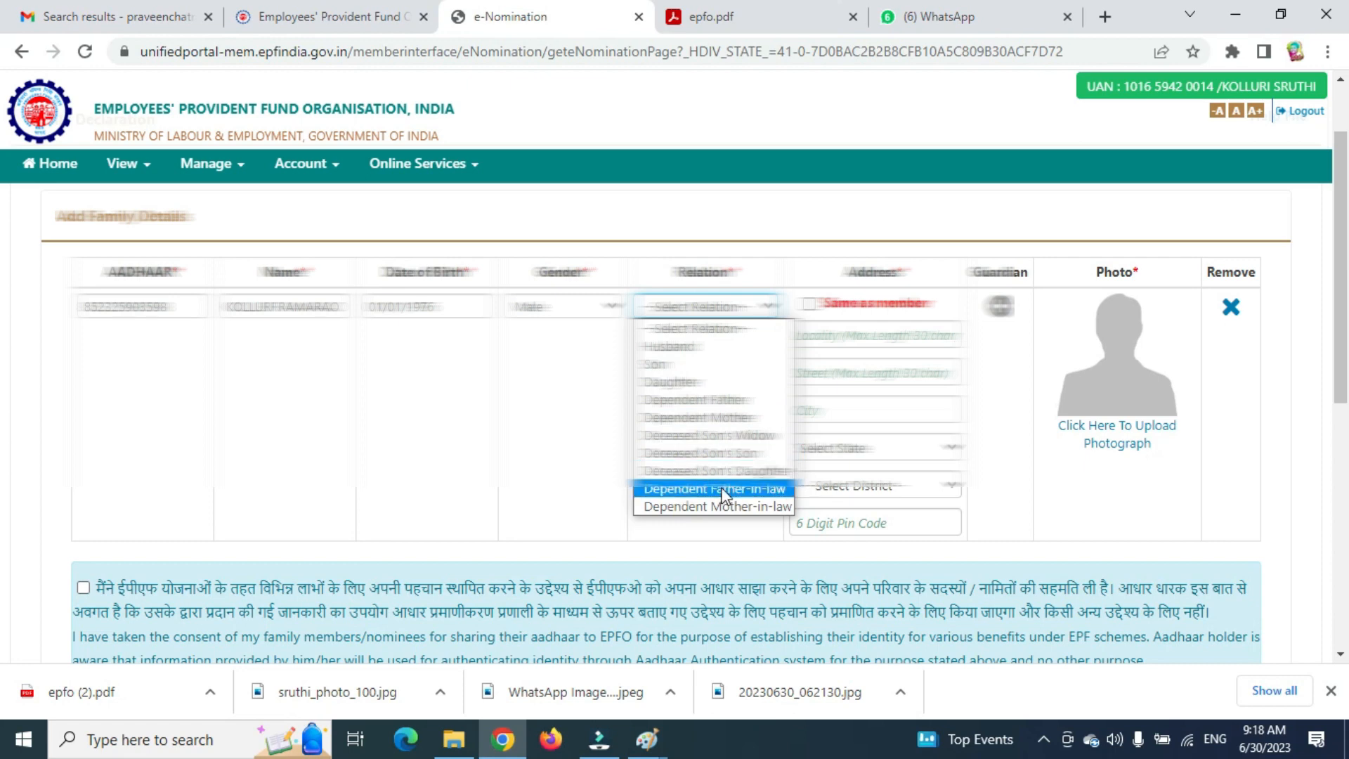
left_click(717, 399)
left_click(814, 306)
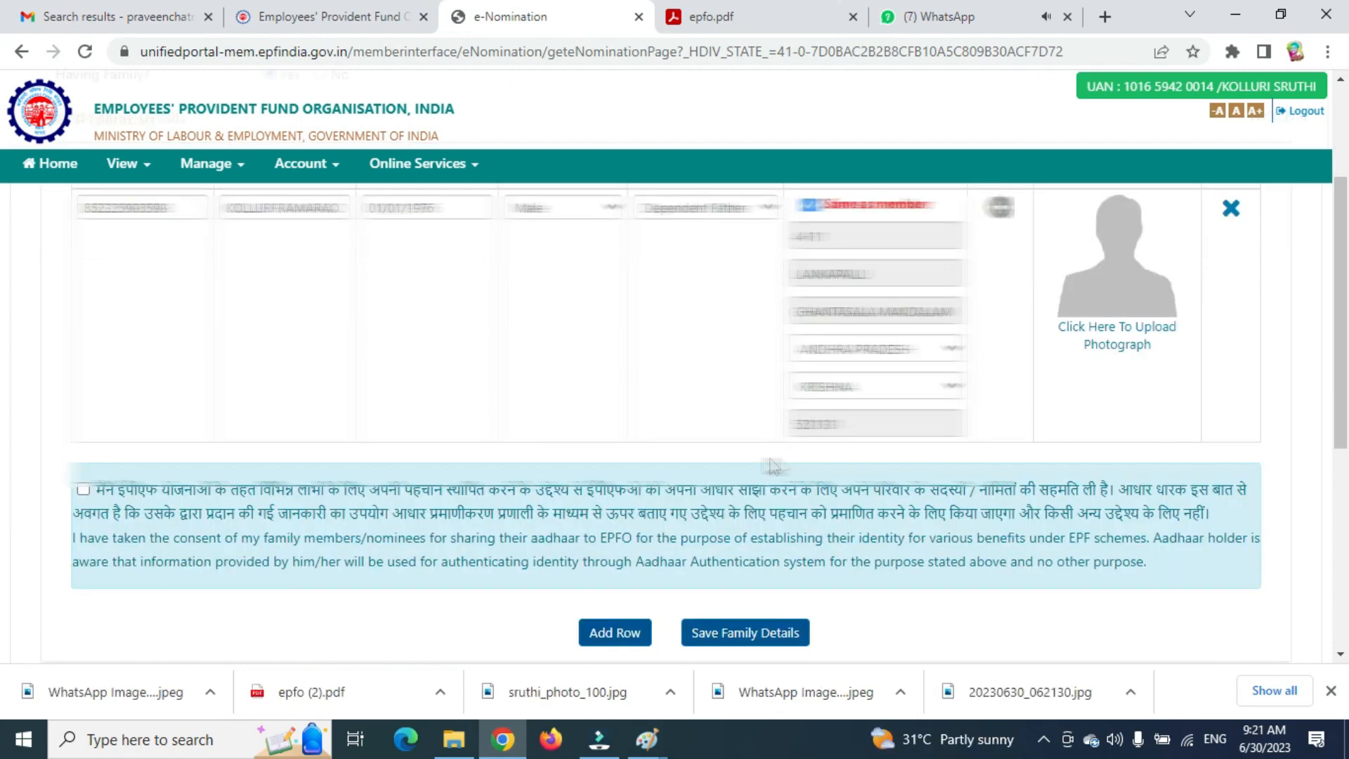
Upload pk.jpg from the Desktop as the Dependent Father's photograph.
left_click(1105, 349)
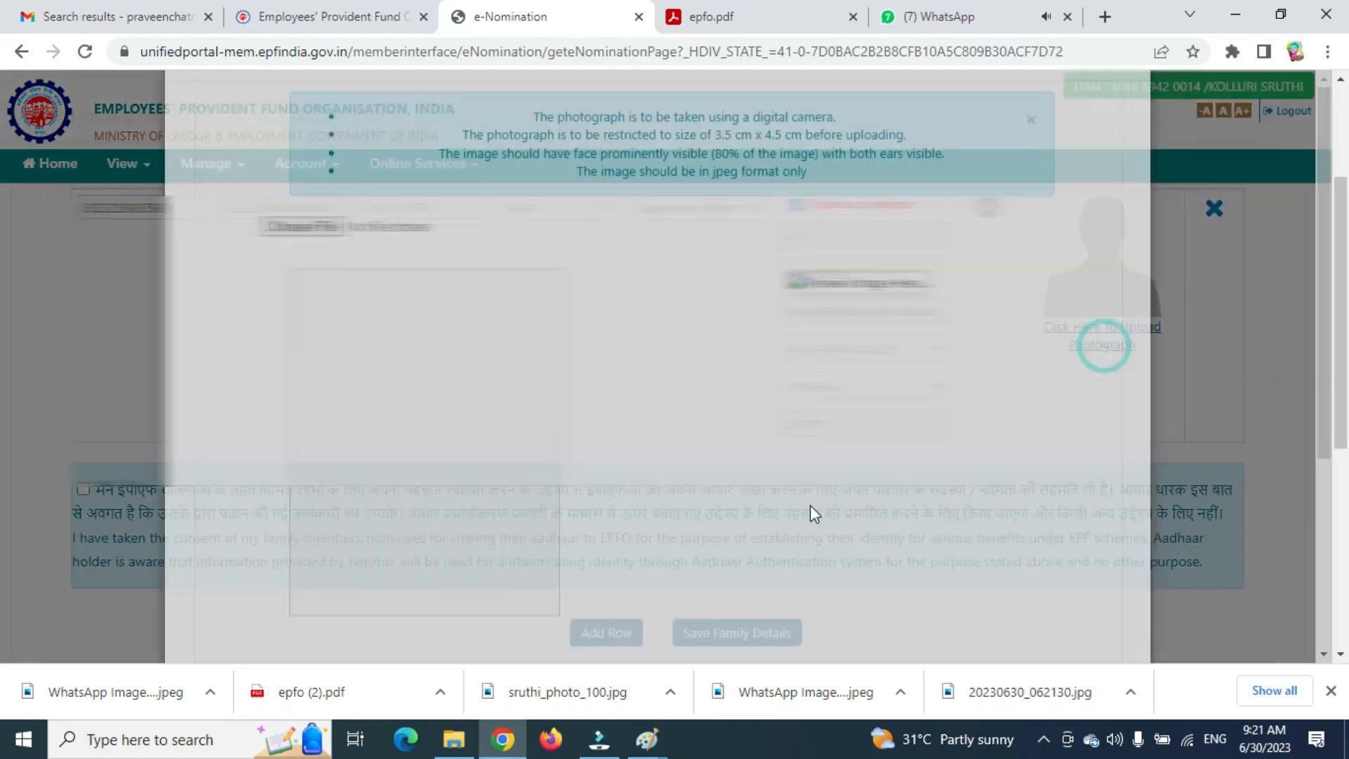
left_click(317, 335)
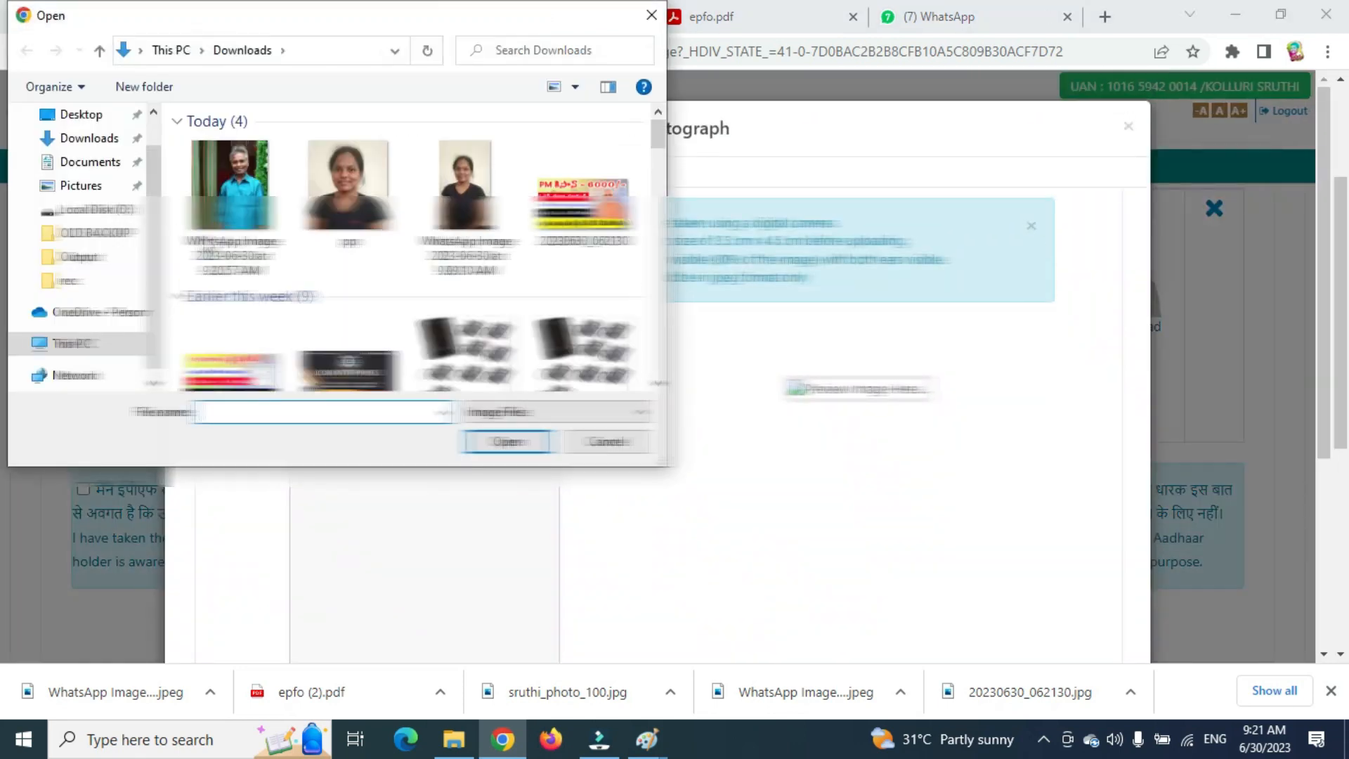
left_click(83, 115)
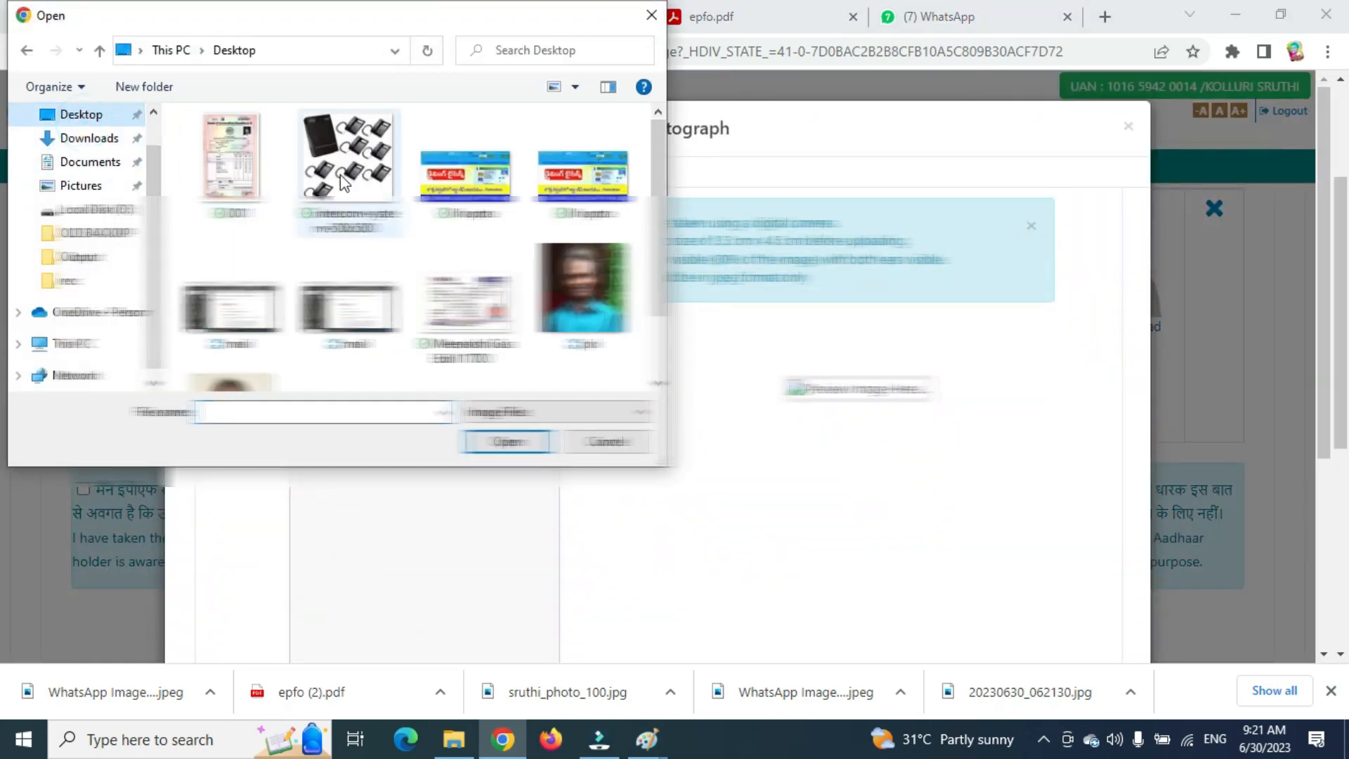
double_click(594, 312)
scroll(421, 527, "down", 3)
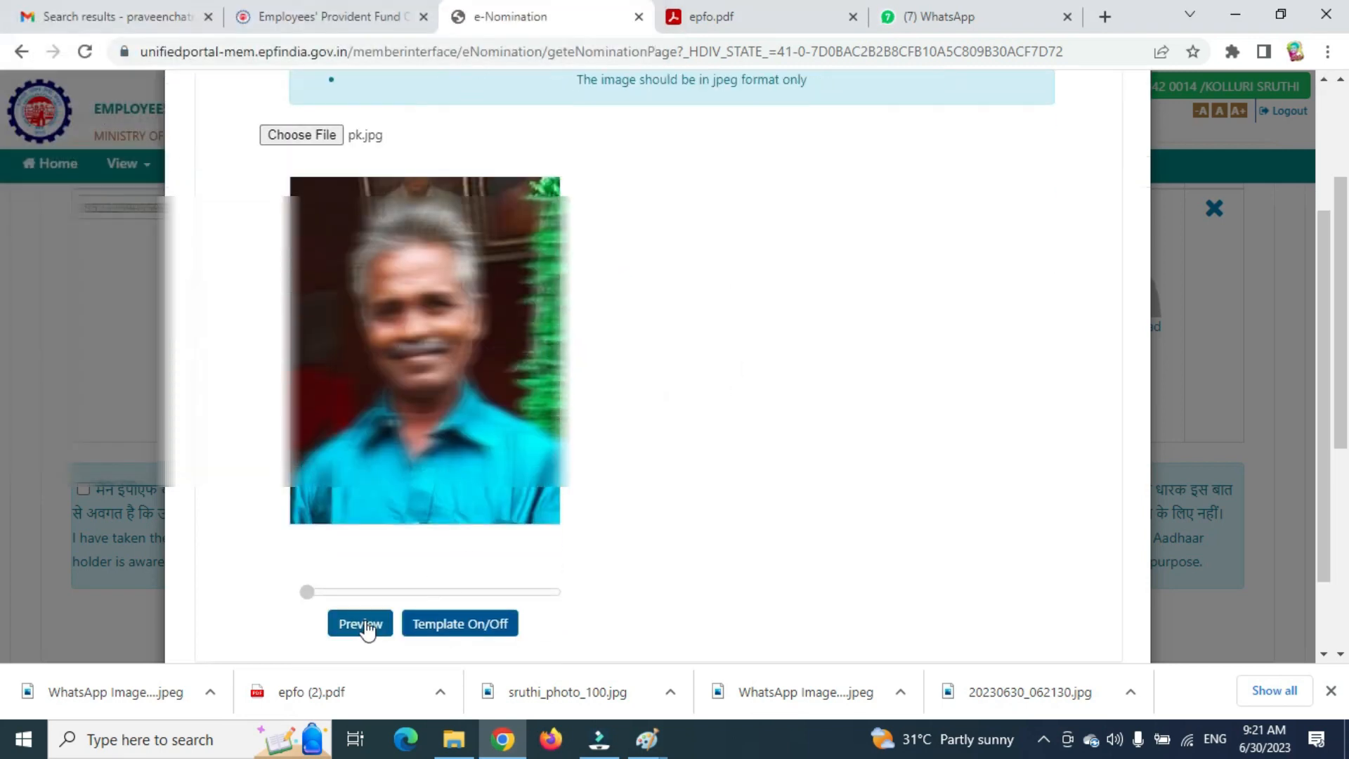
left_click(362, 623)
left_click(848, 618)
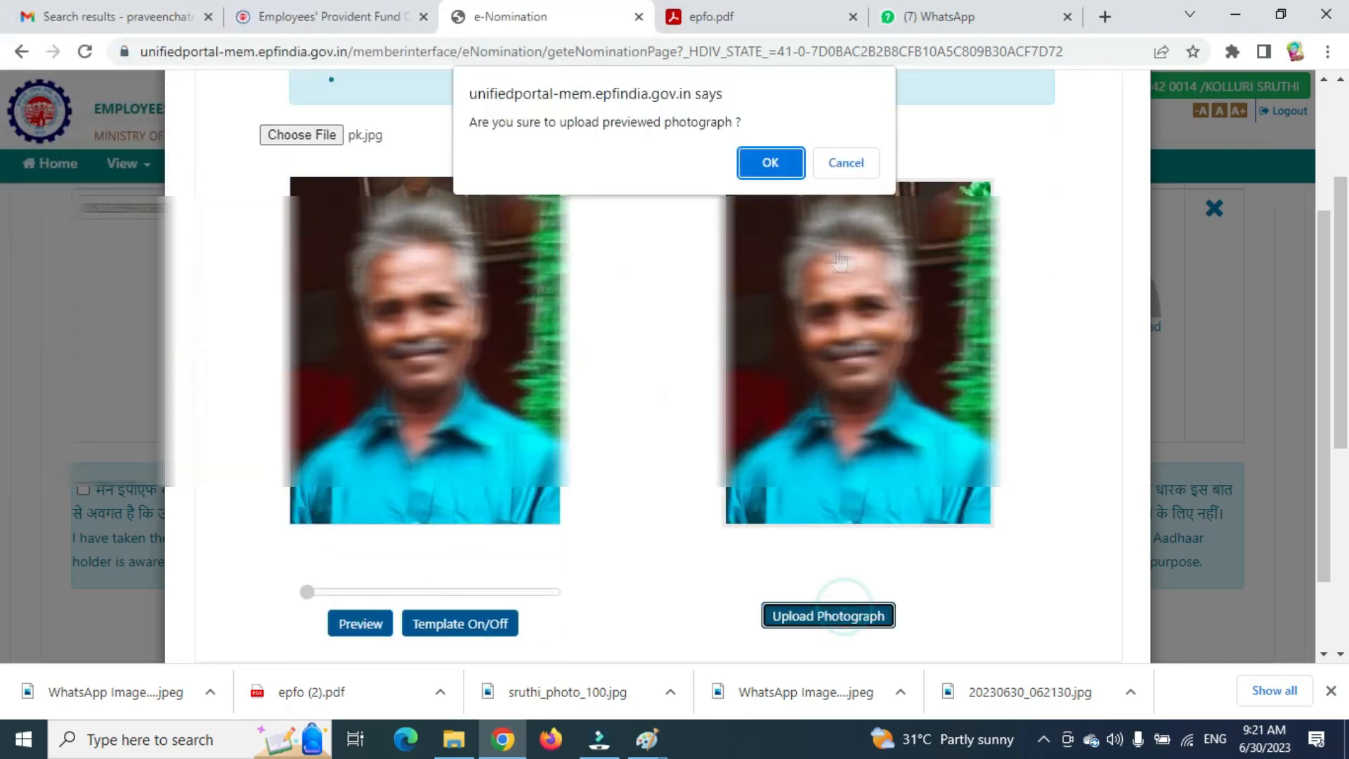
left_click(780, 166)
left_click(847, 164)
Tick the consent for sharing family Aadhaar details and save the family details.
scroll(666, 515, "down", 3)
scroll(606, 450, "up", 3)
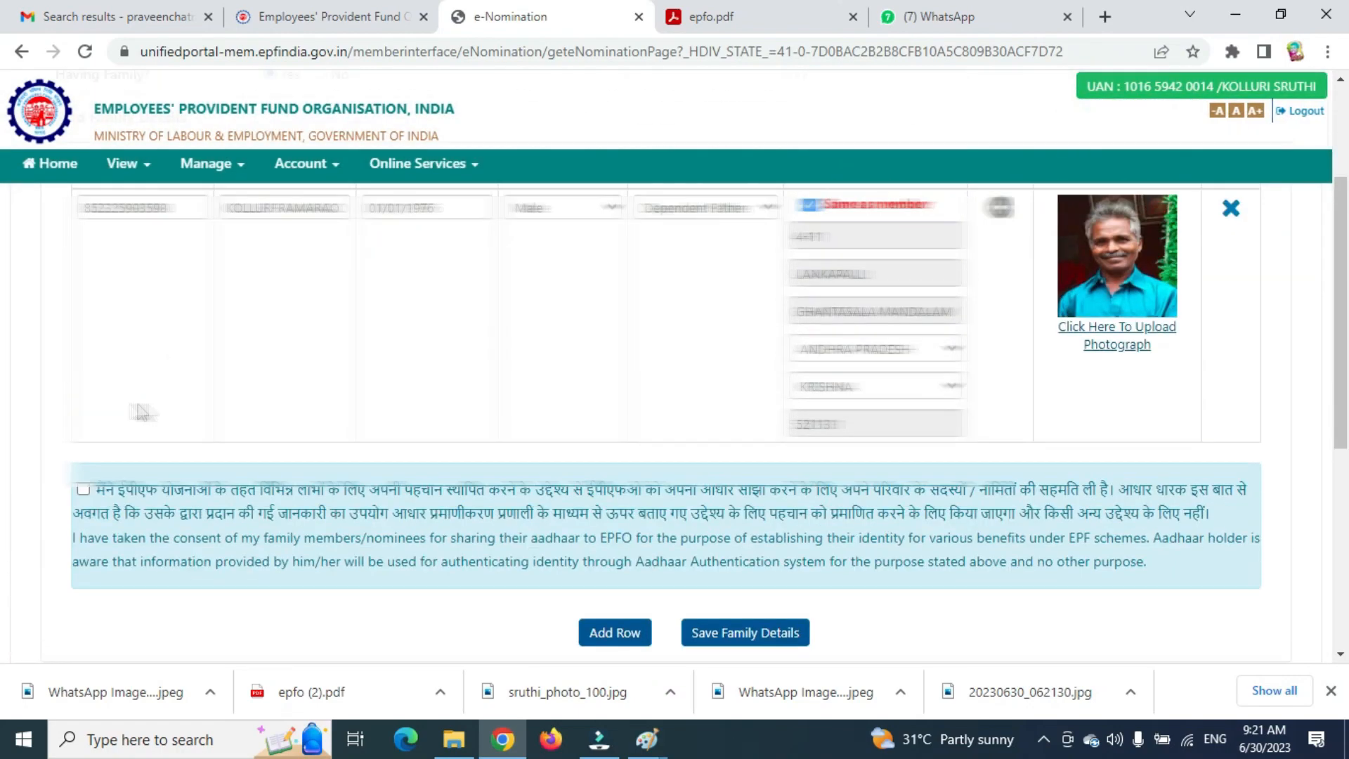
left_click(82, 484)
scroll(627, 497, "down", 3)
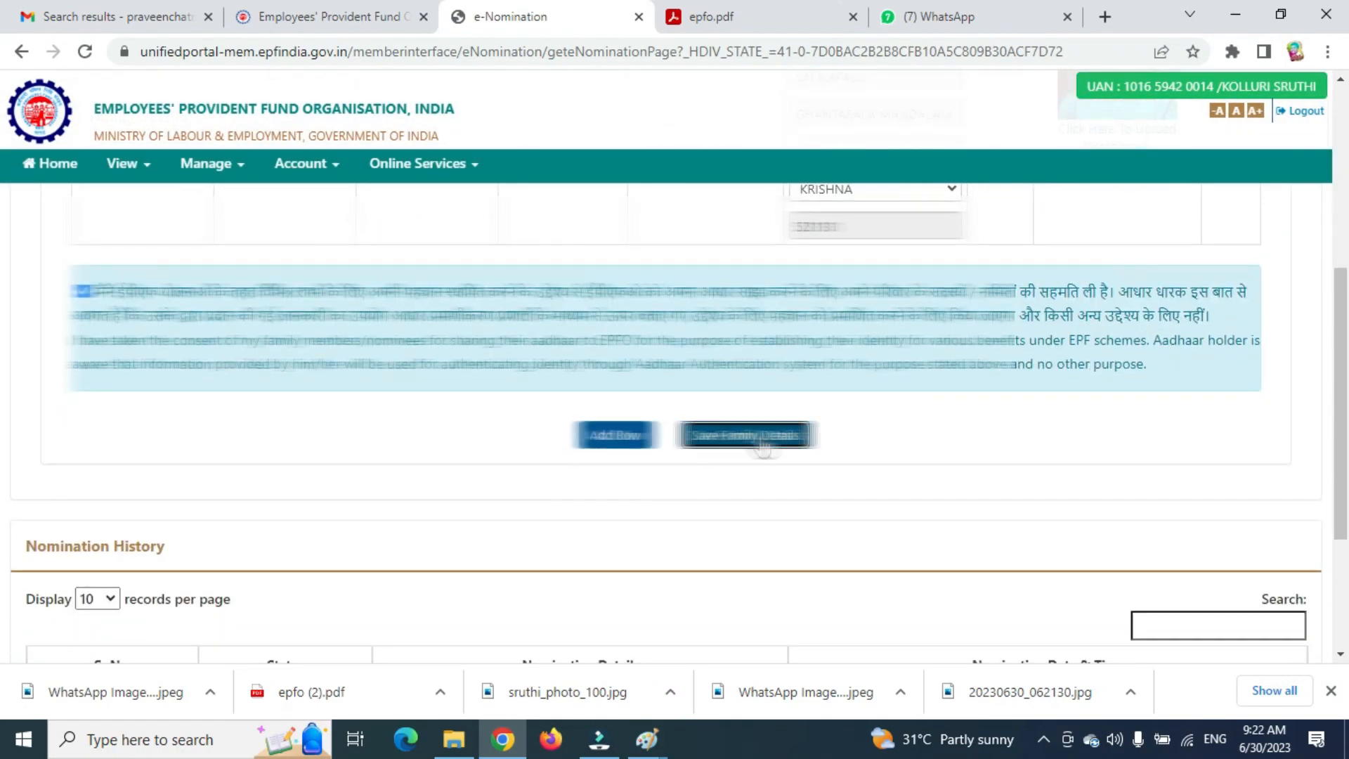
left_click(767, 439)
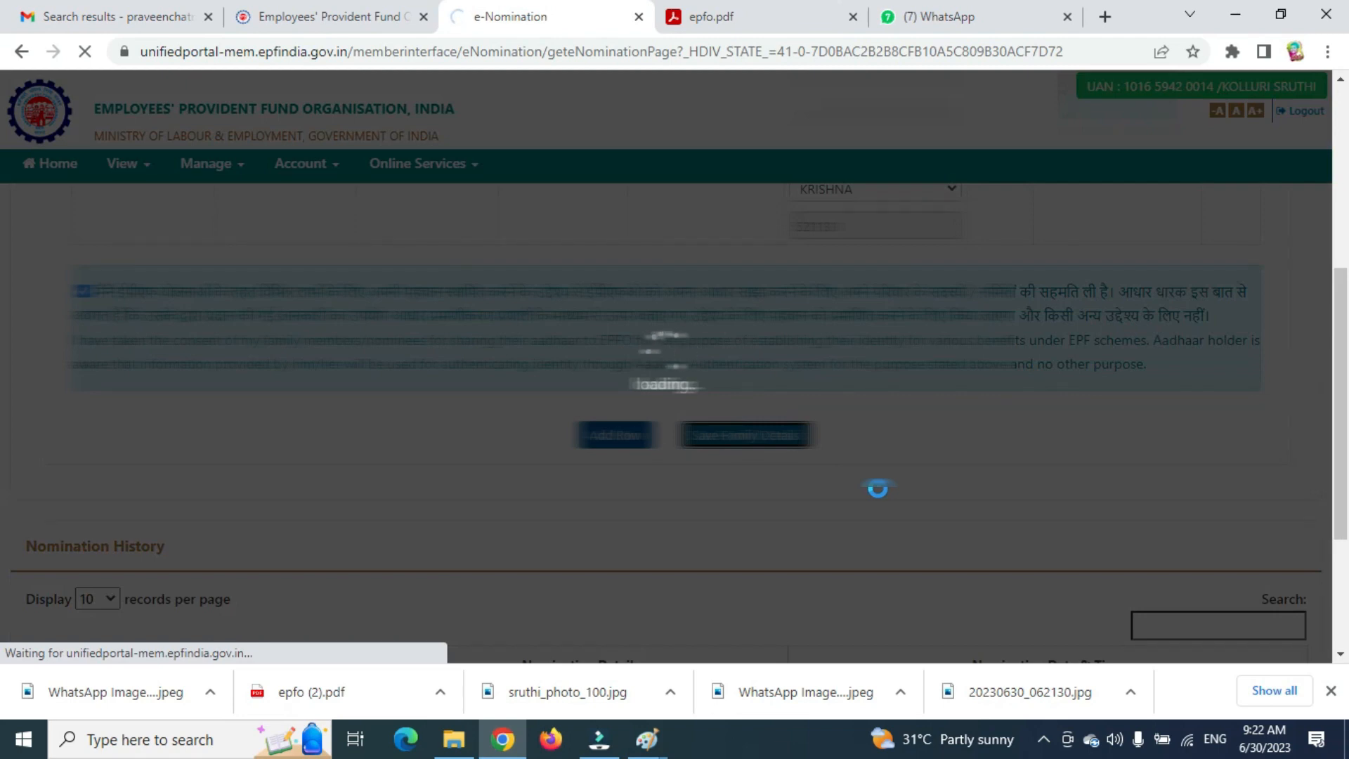
left_click(1043, 740)
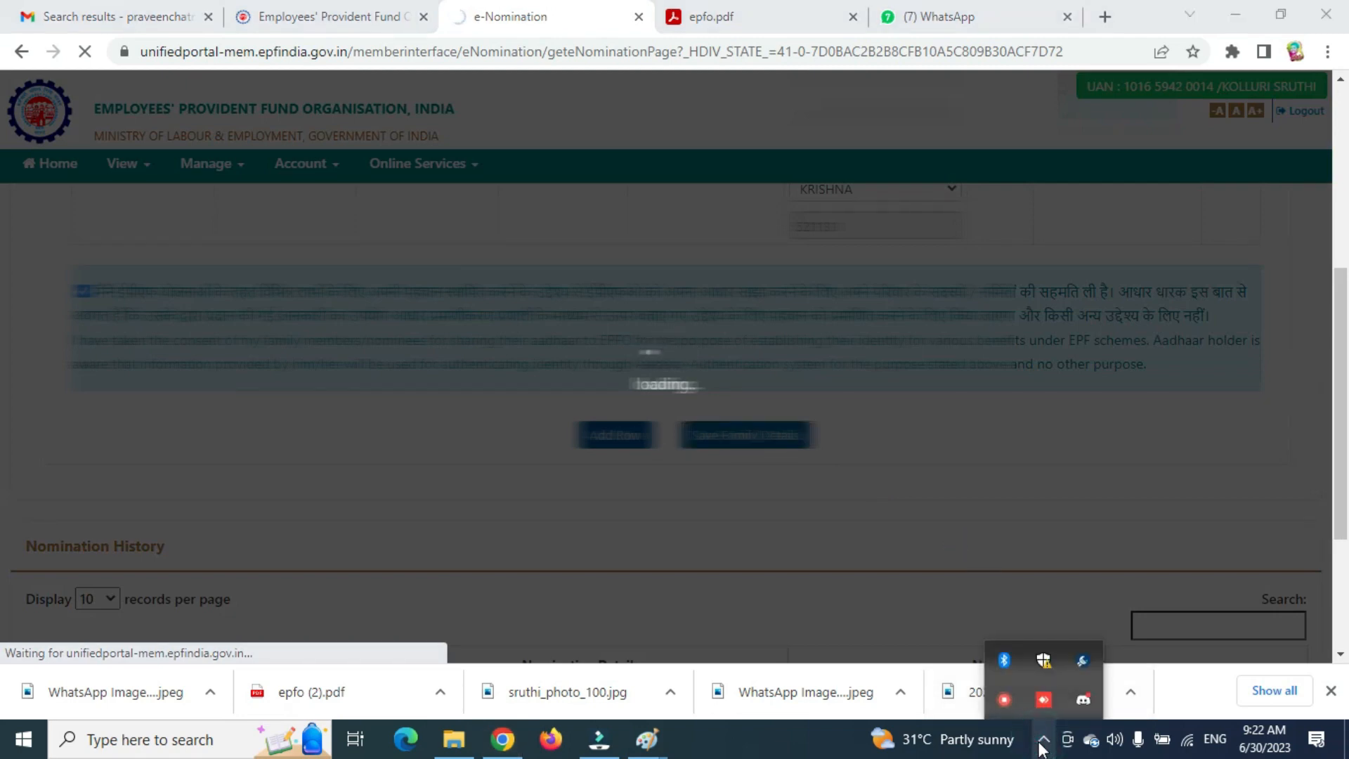
left_click(1043, 744)
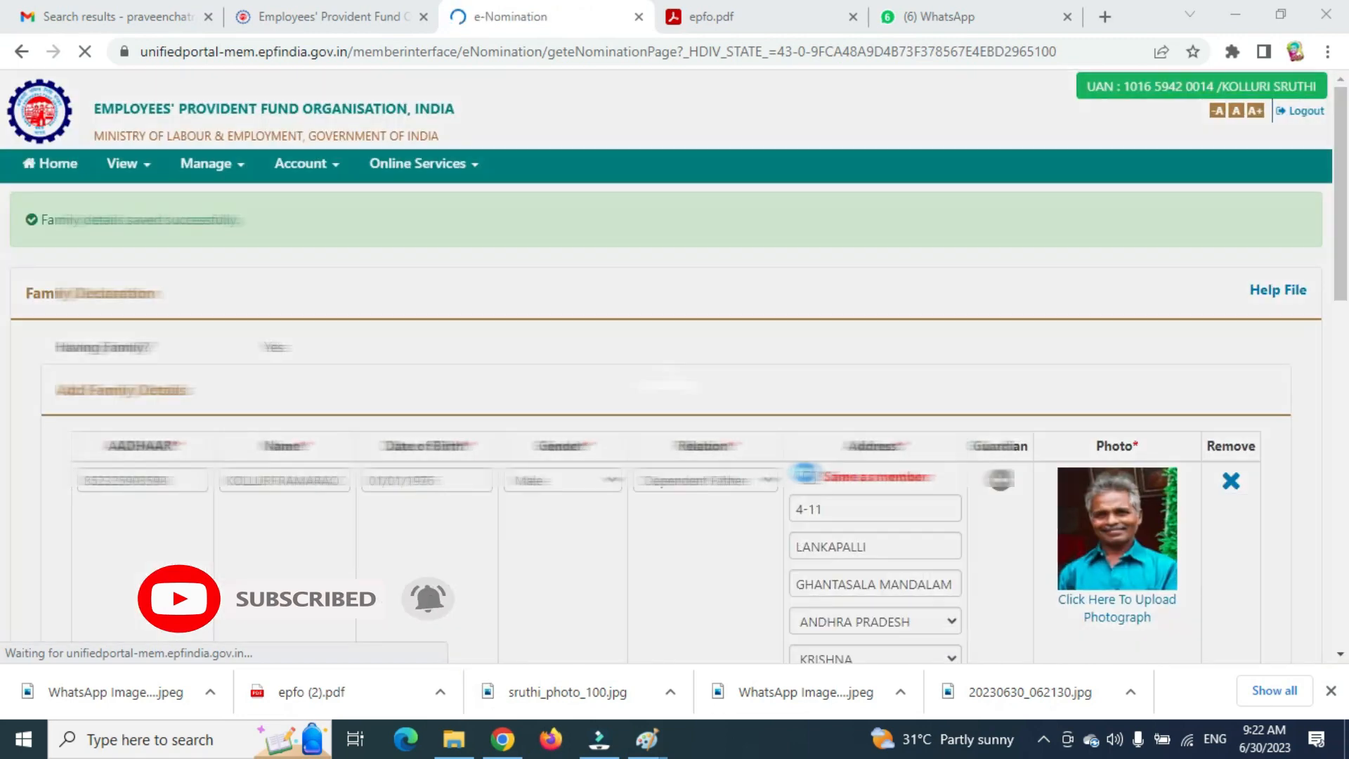
Select the father in the EPF Nomination row, set his share to 100%, and save.
scroll(892, 494, "down", 4)
scroll(893, 494, "down", 6)
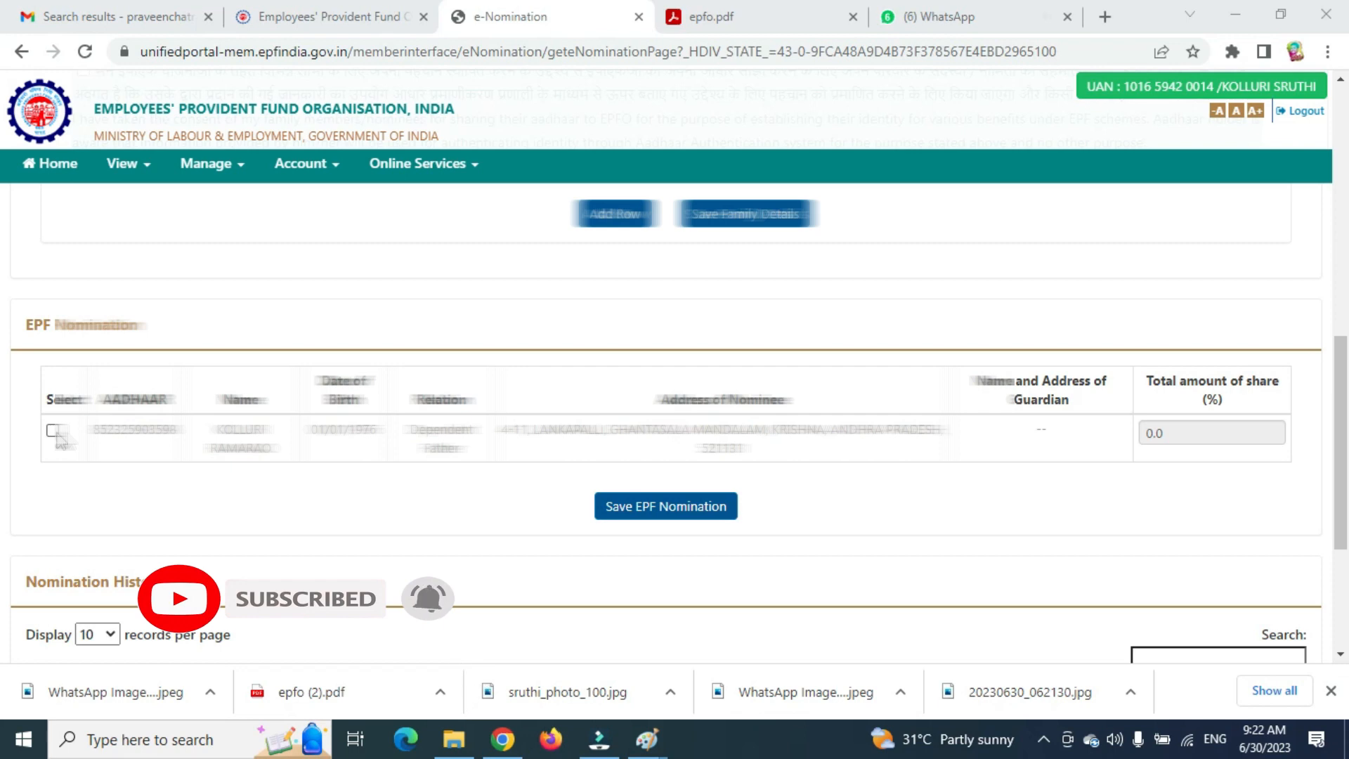
left_click(53, 431)
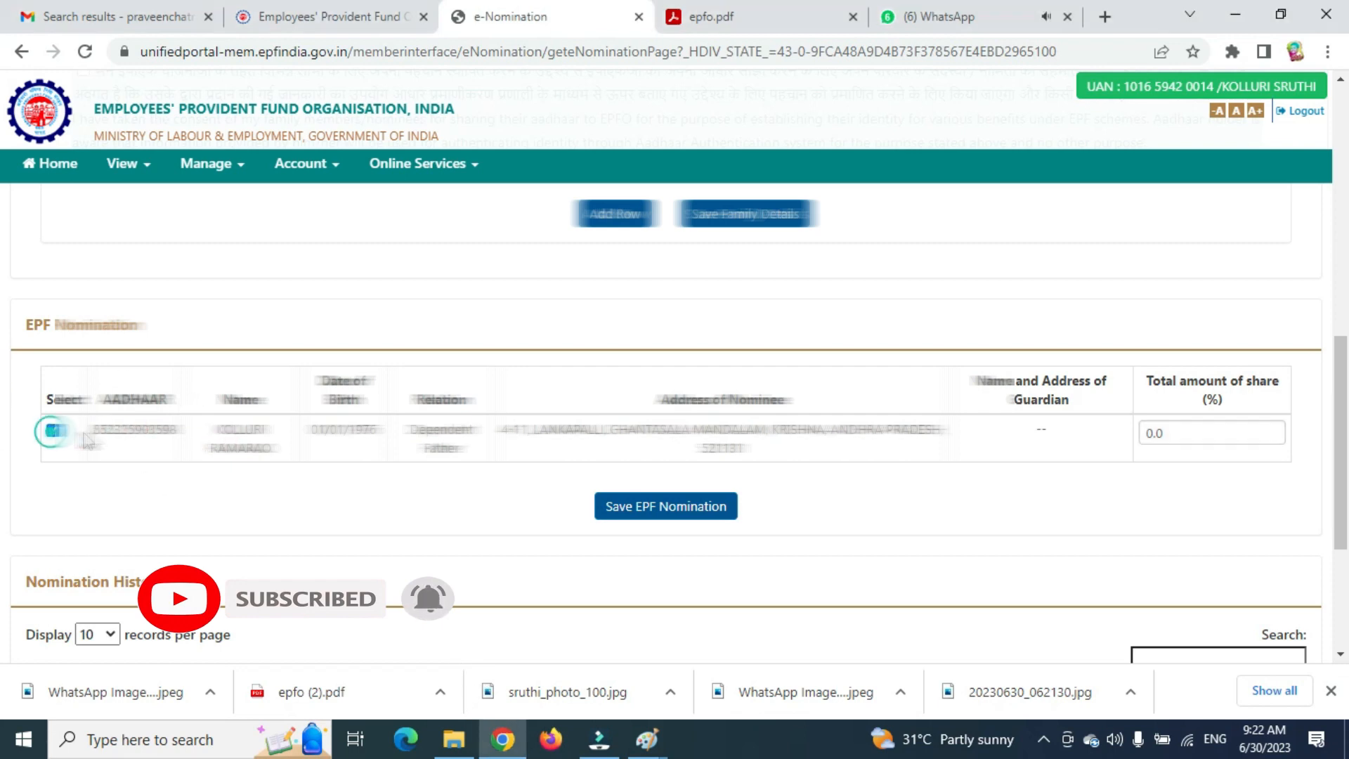
double_click(1169, 433)
type("100")
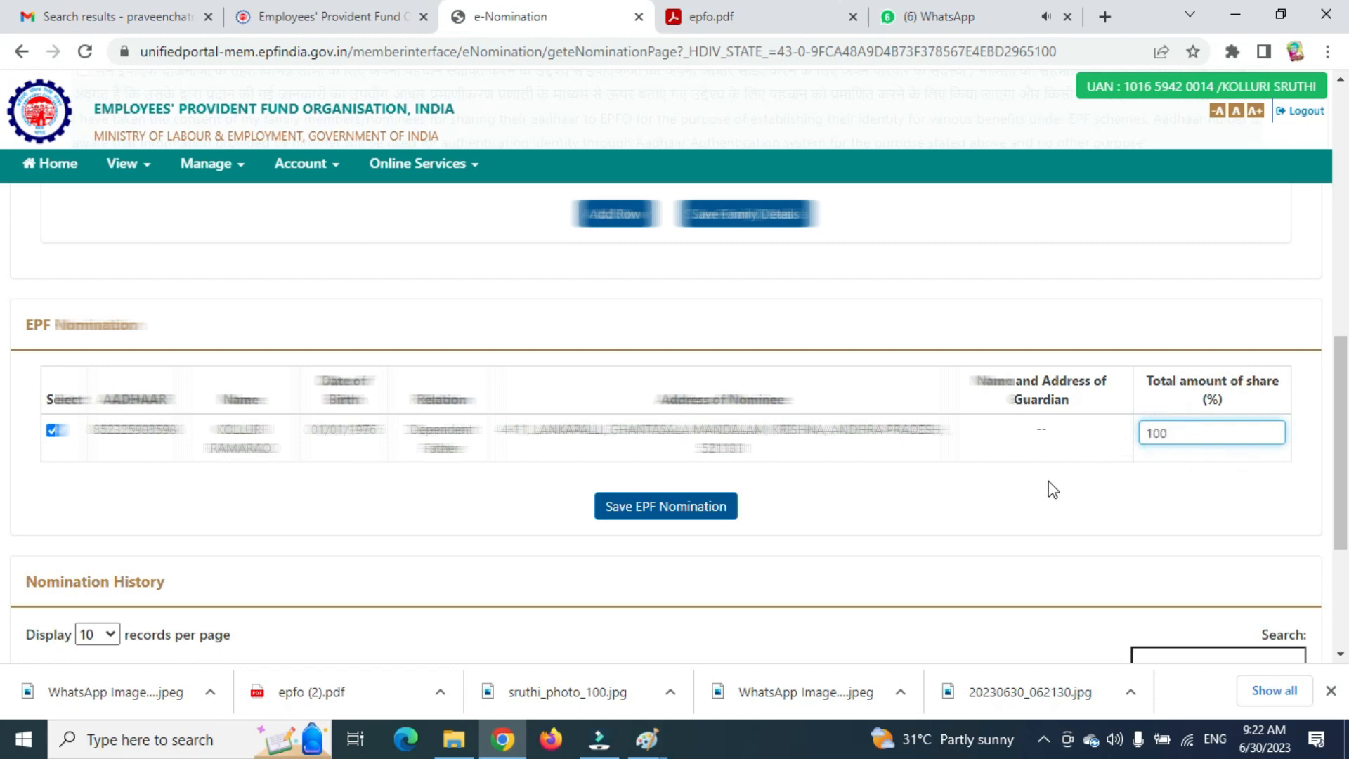
left_click(692, 507)
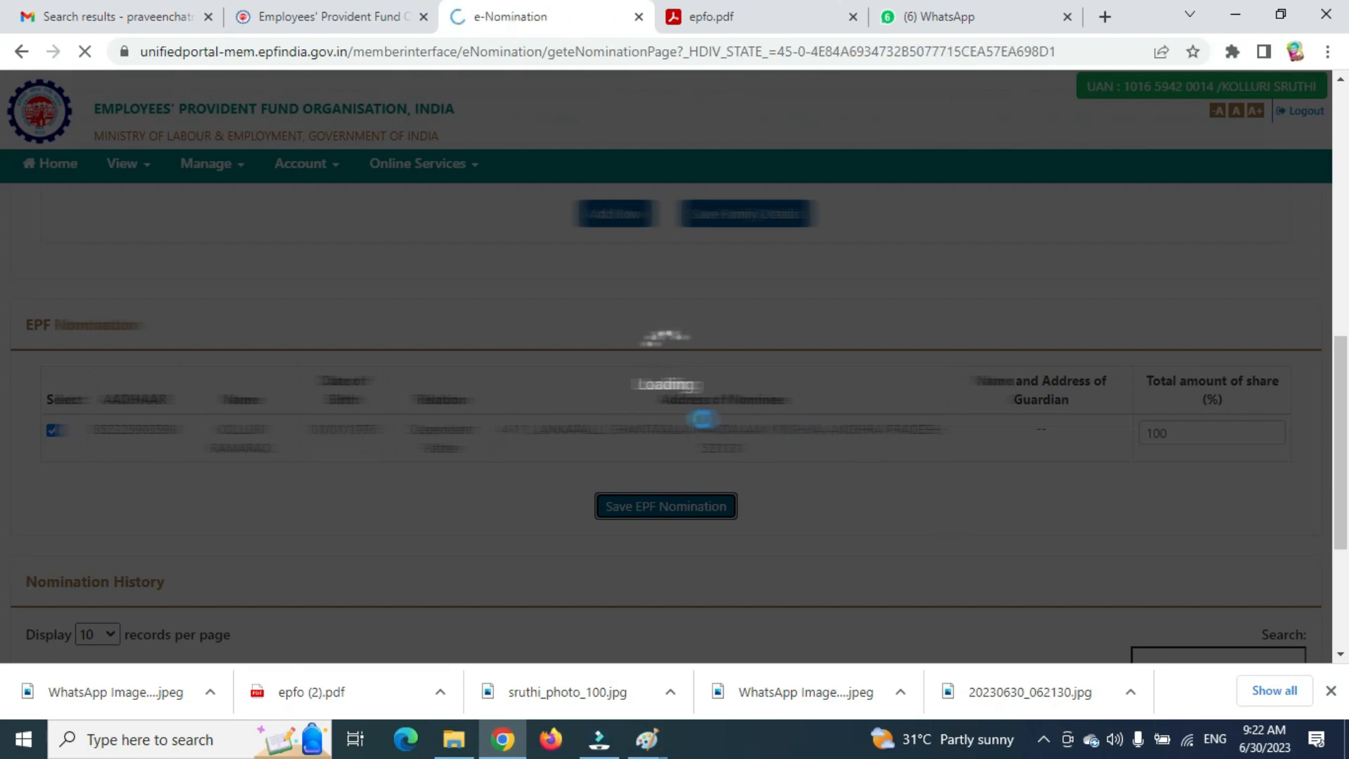
Enter the EPS nominee's Aadhaar, capitalised name, birth date 01/01/1976, gender Male and relation FATHER.
scroll(669, 517, "down", 8)
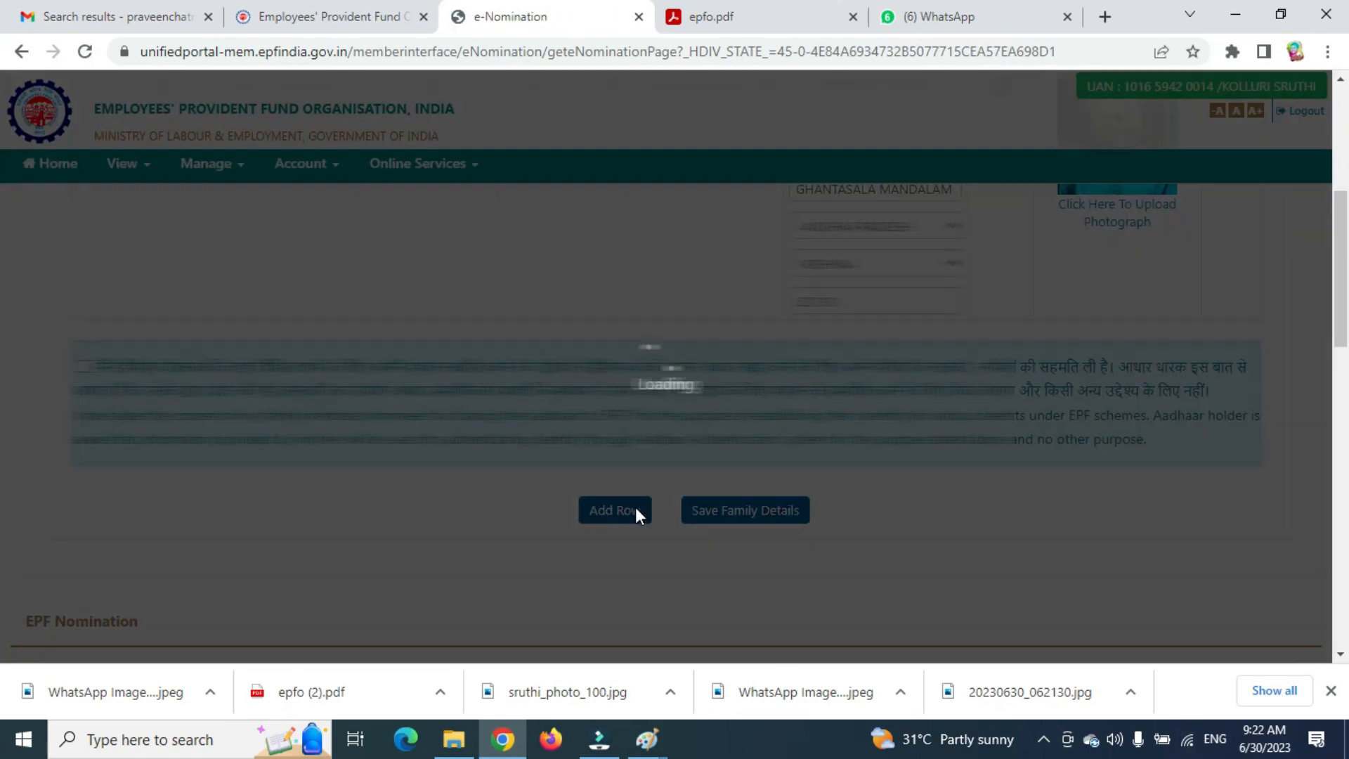
scroll(542, 505, "down", 10)
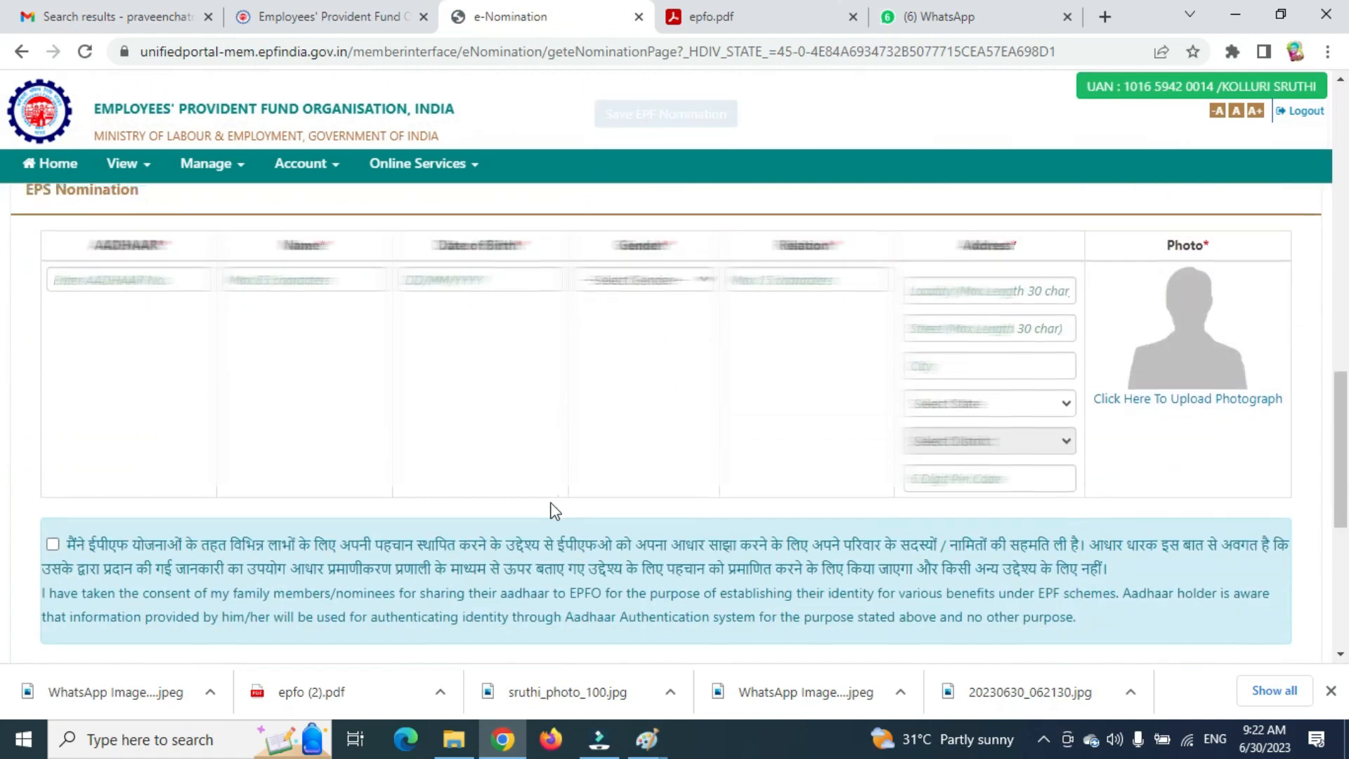
scroll(603, 507, "up", 6)
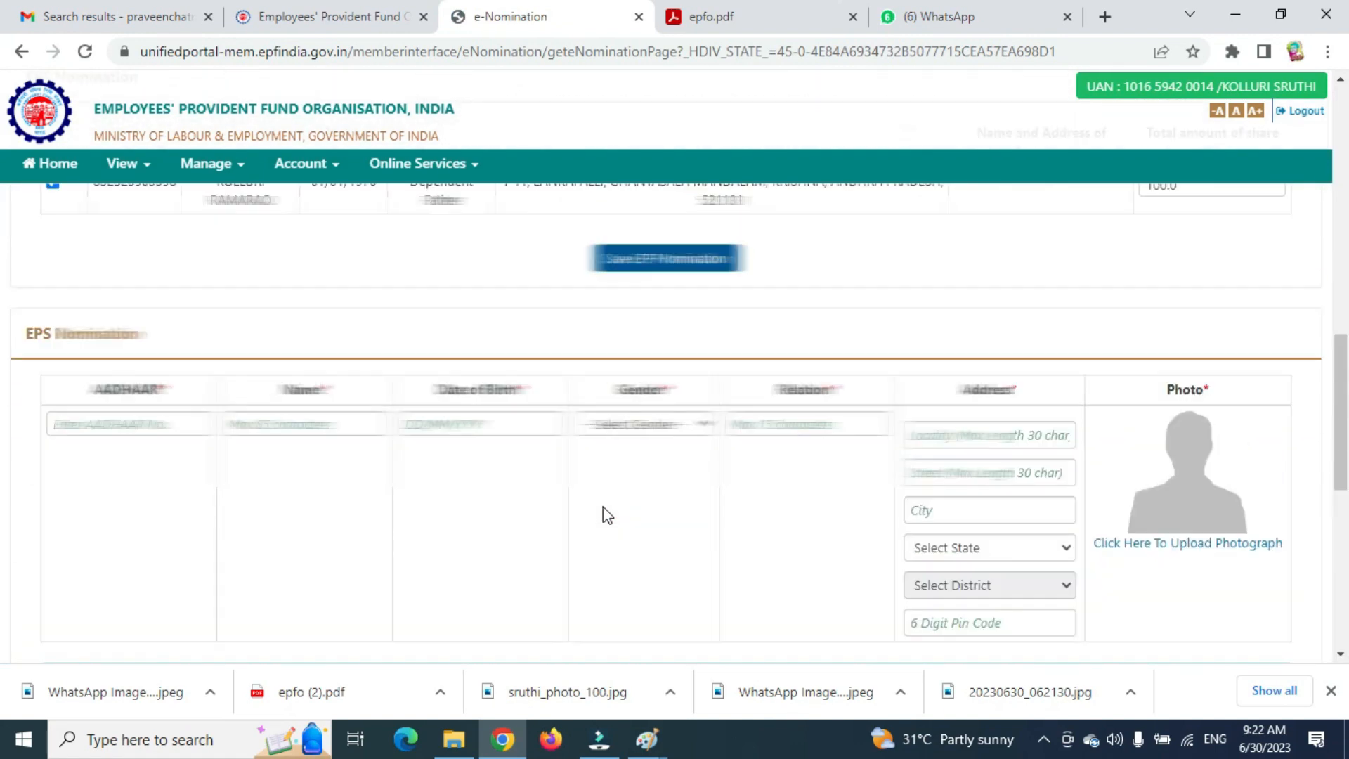
scroll(608, 515, "up", 1)
scroll(608, 515, "down", 1)
left_click(137, 421)
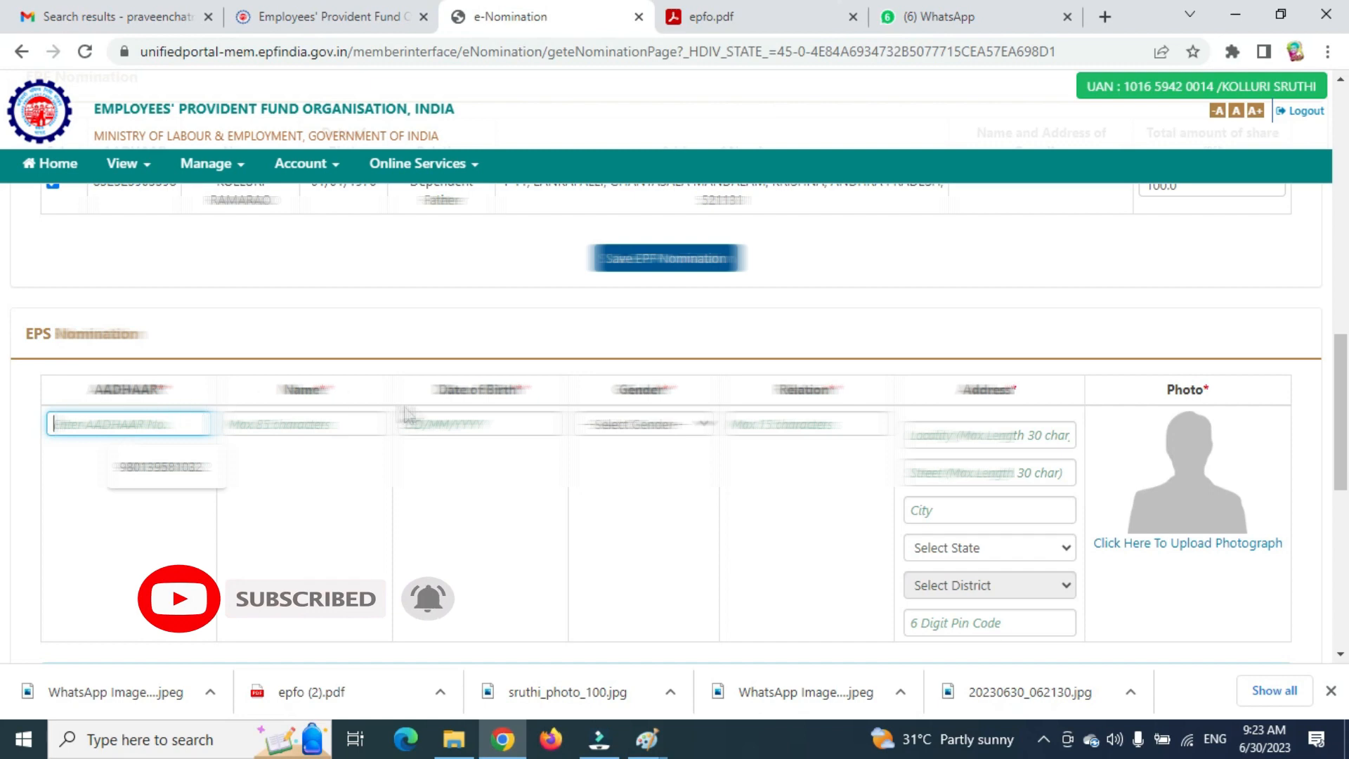
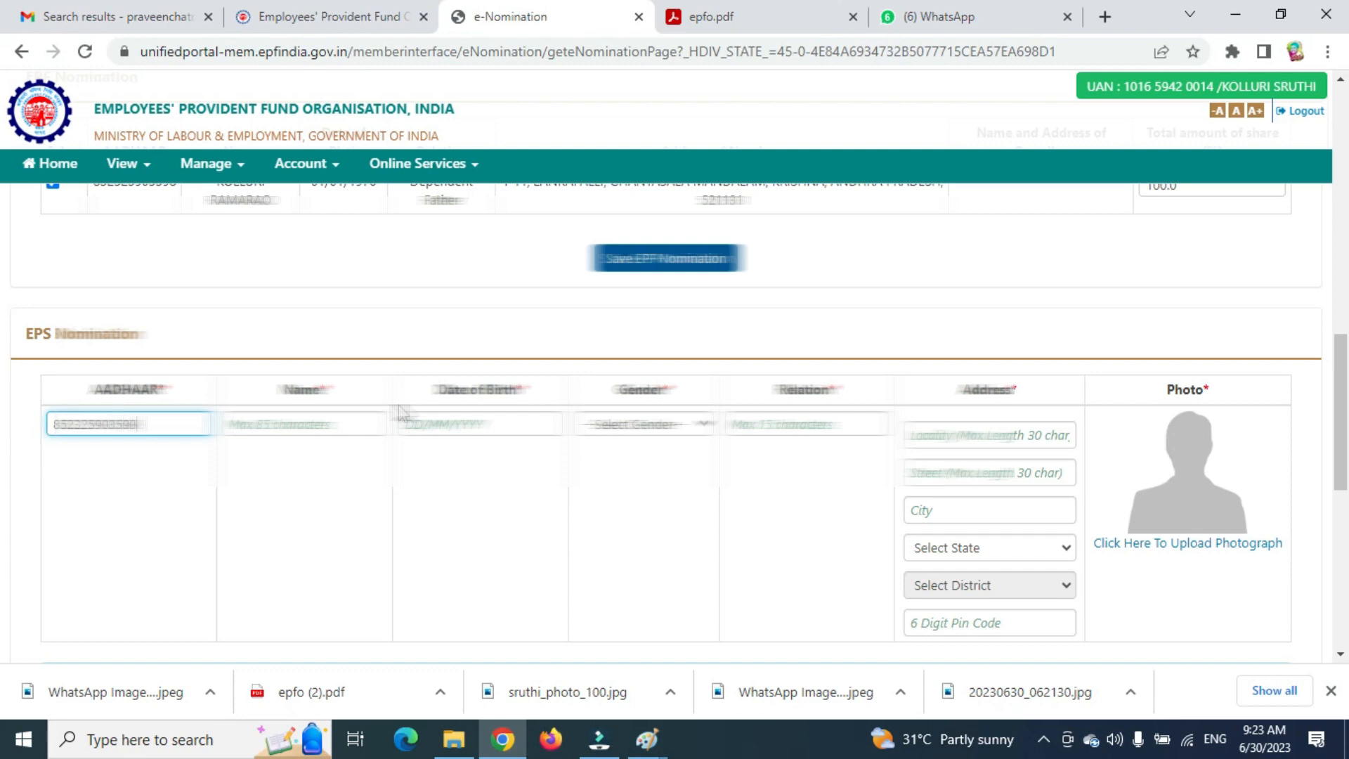
left_click(344, 421)
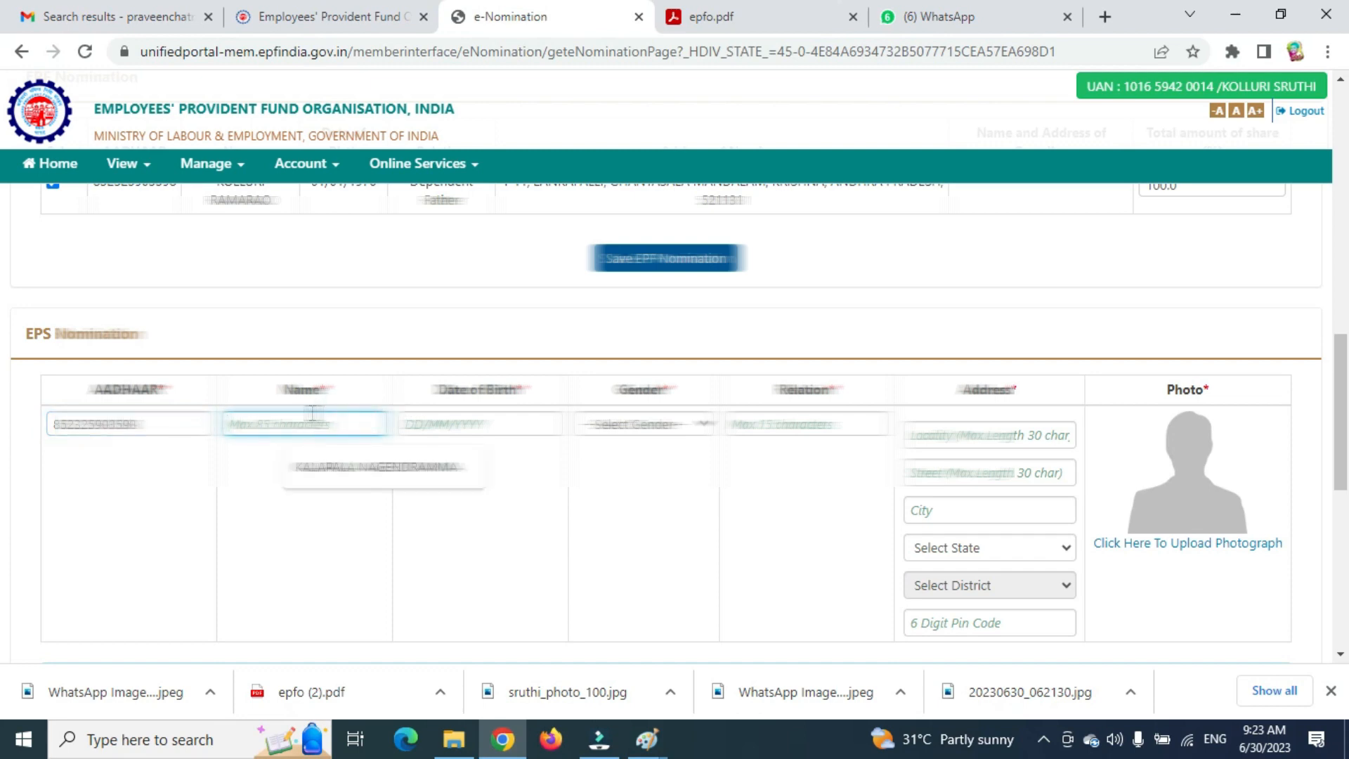
type("koll")
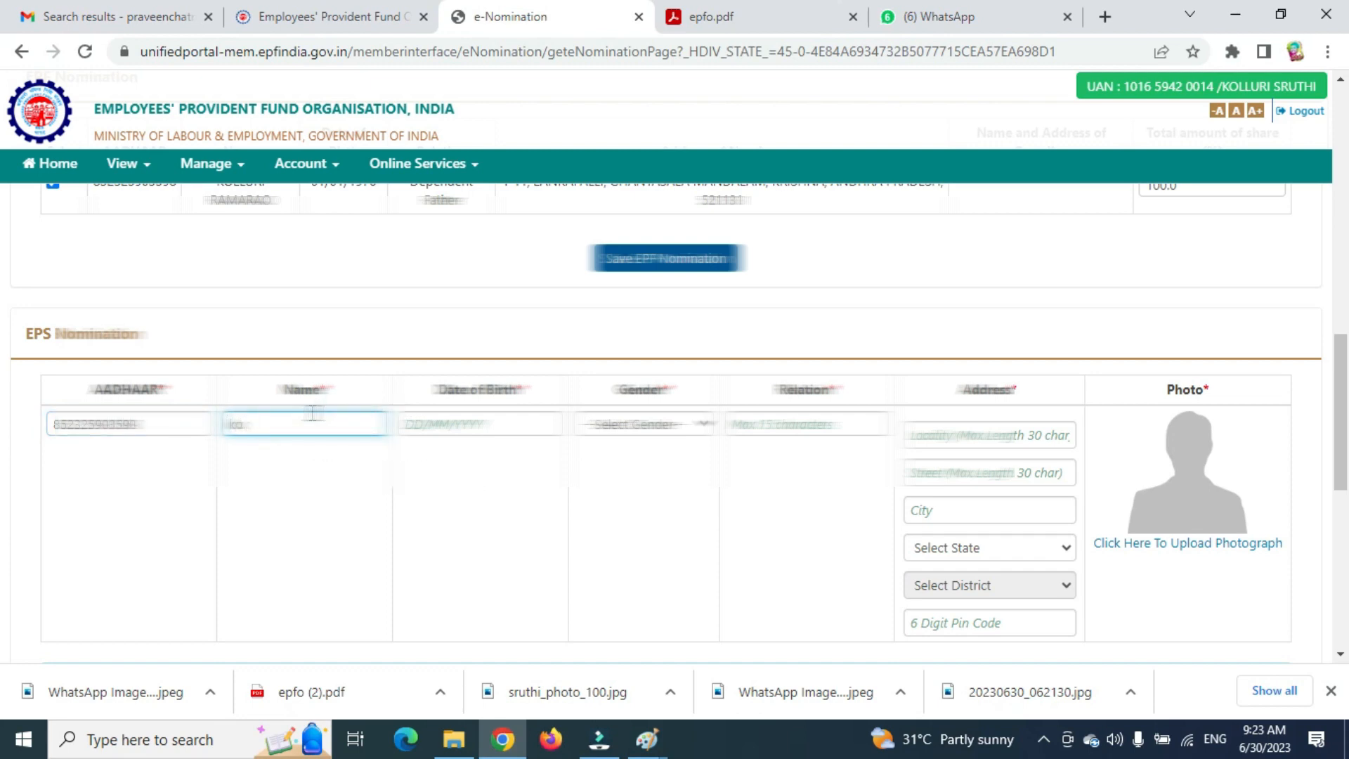
key("BackSpace")
key("BackSpace")
type("KOL")
key("Tab")
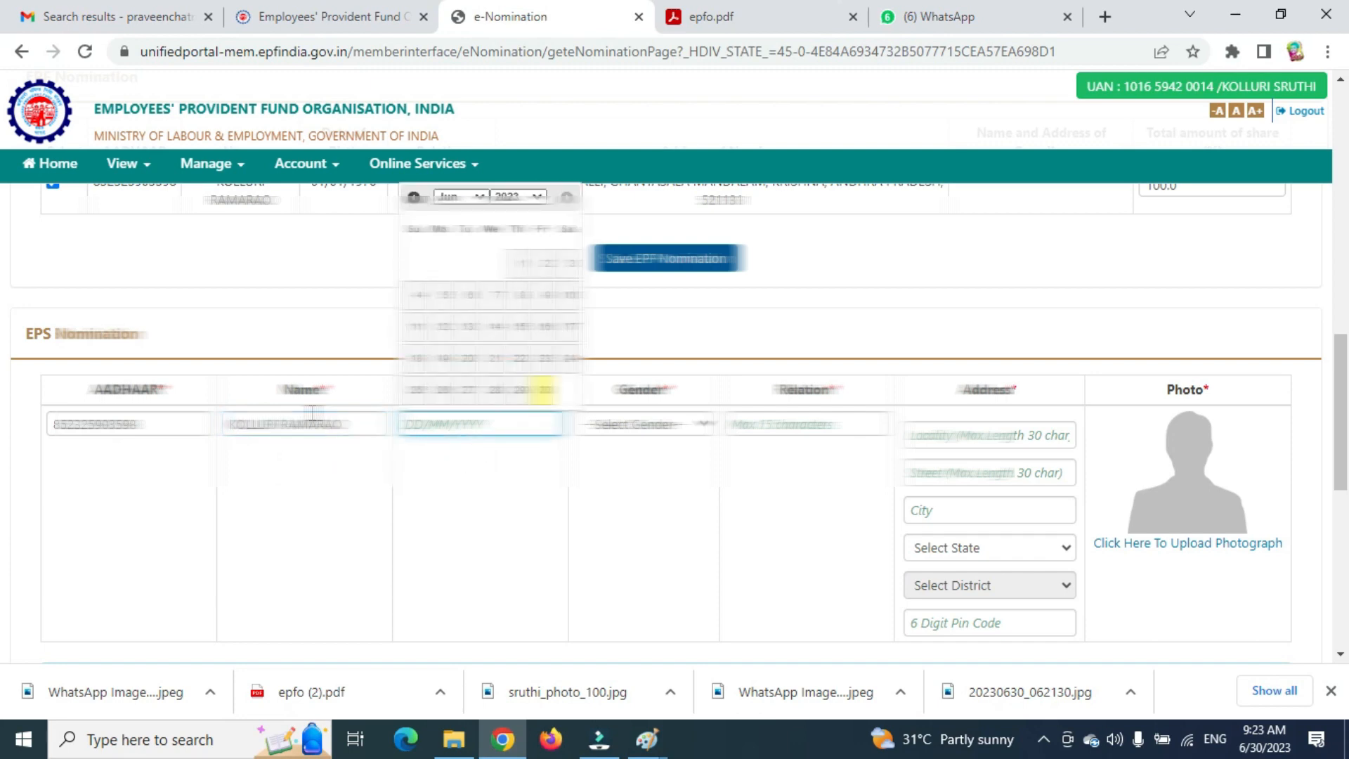
type("01/01/197")
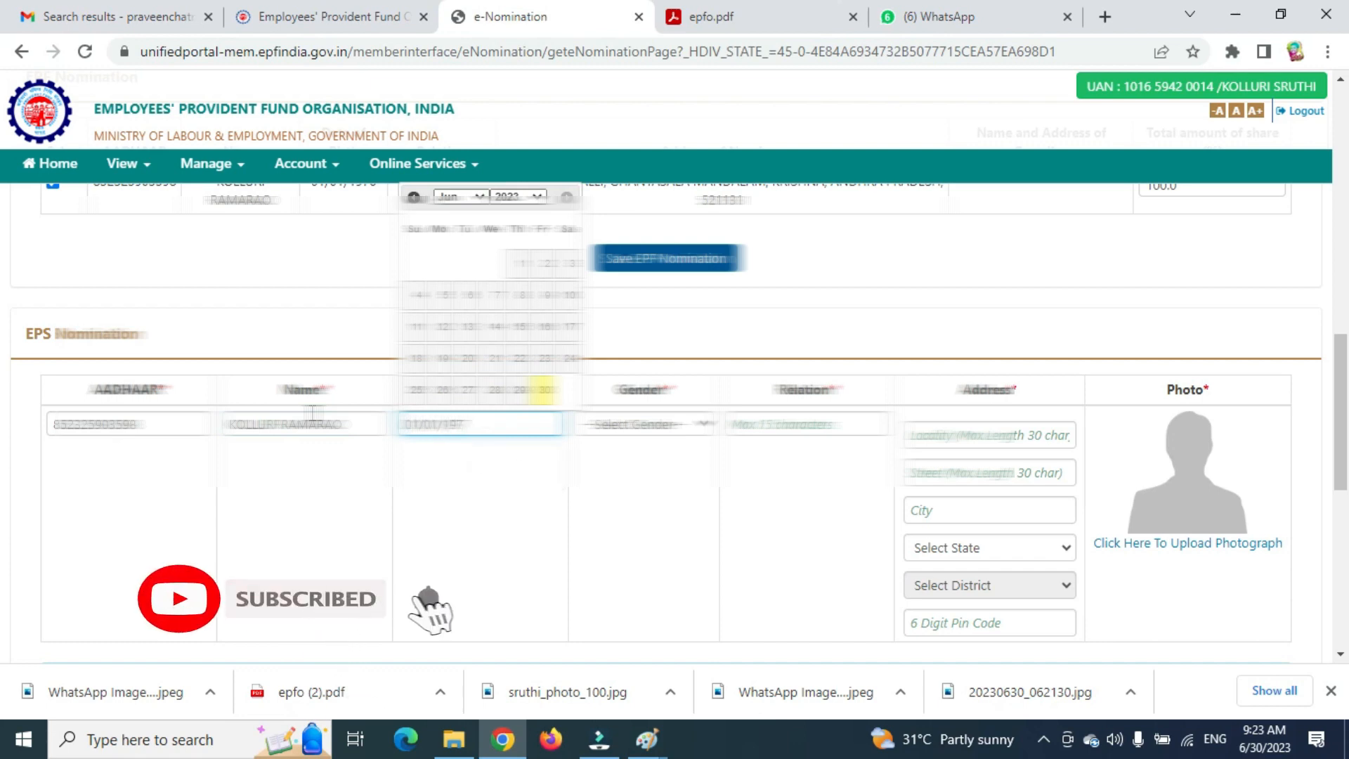
type("6")
left_click(690, 430)
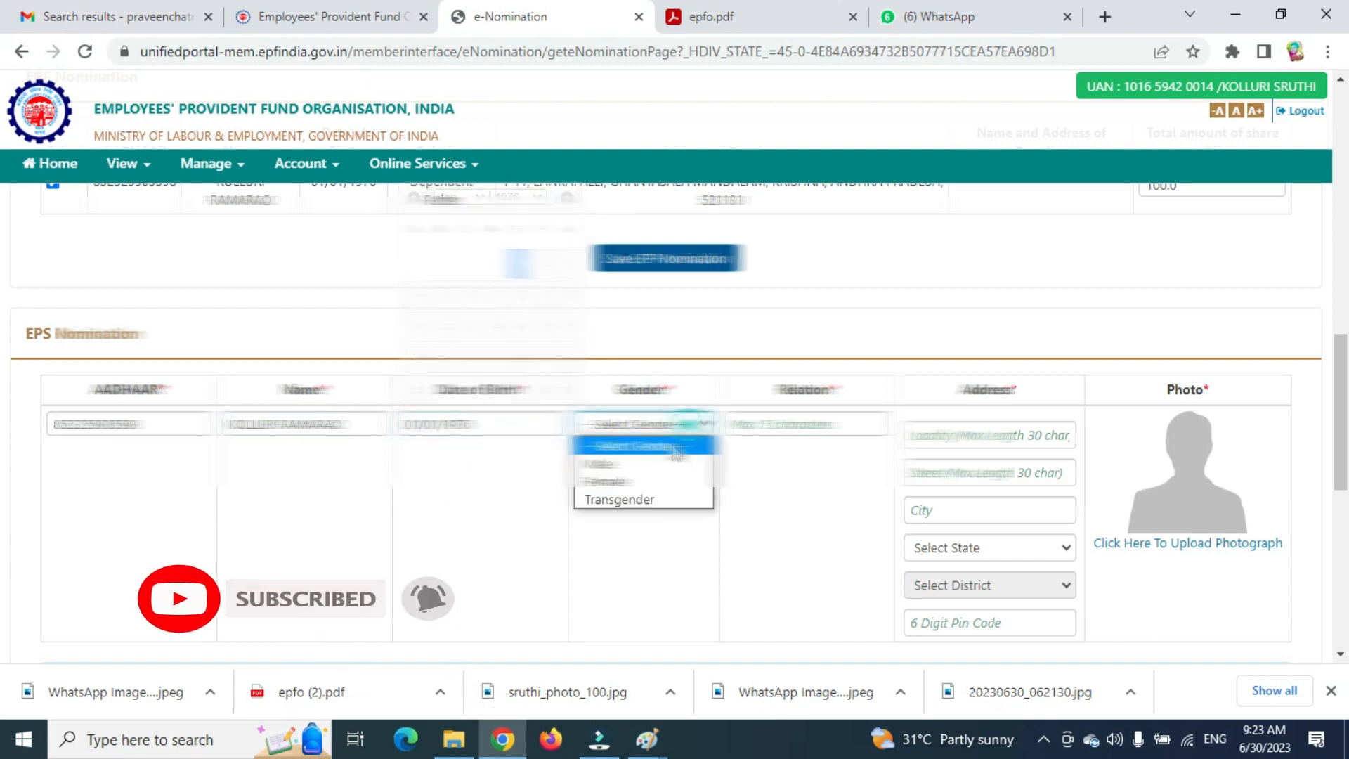
left_click(633, 457)
left_click(767, 424)
type("FATHER")
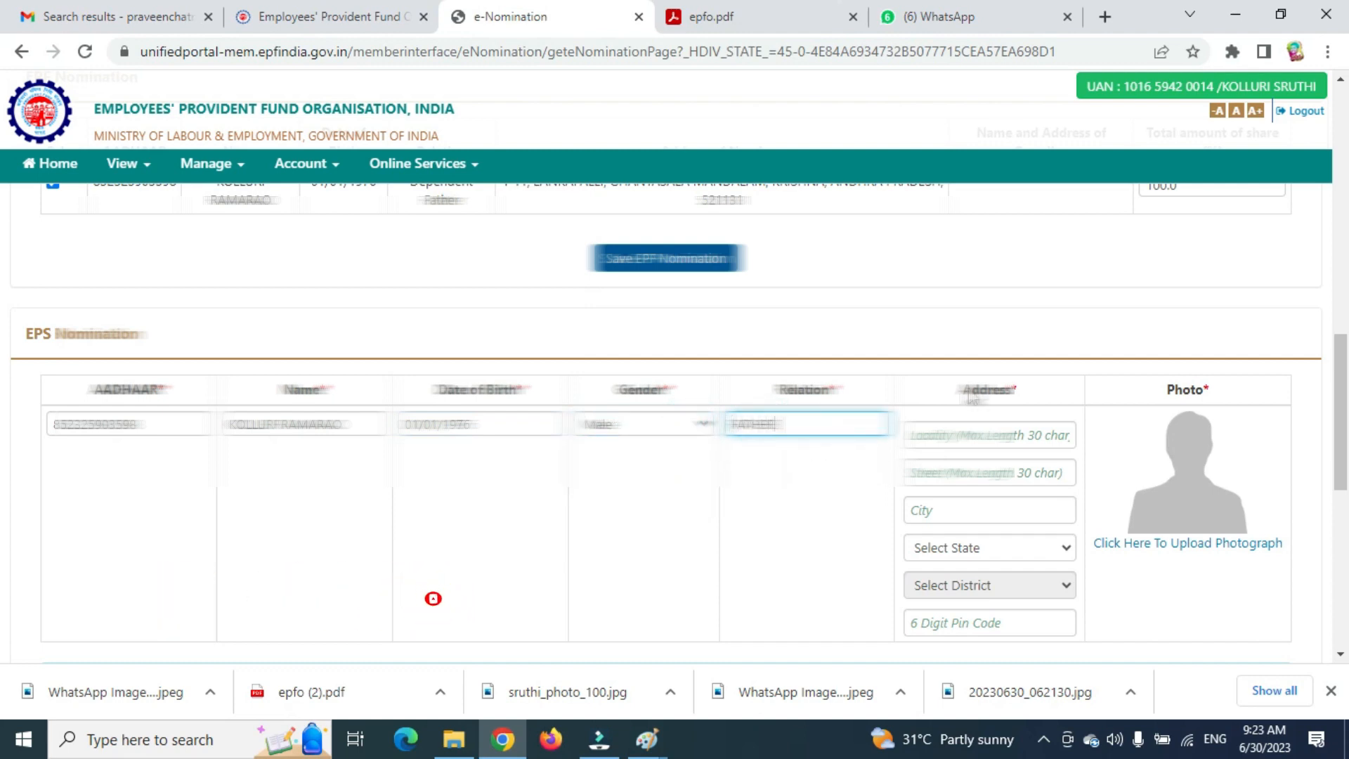
Fill in the nominee's address lines, state, district and pin code.
left_click(954, 432)
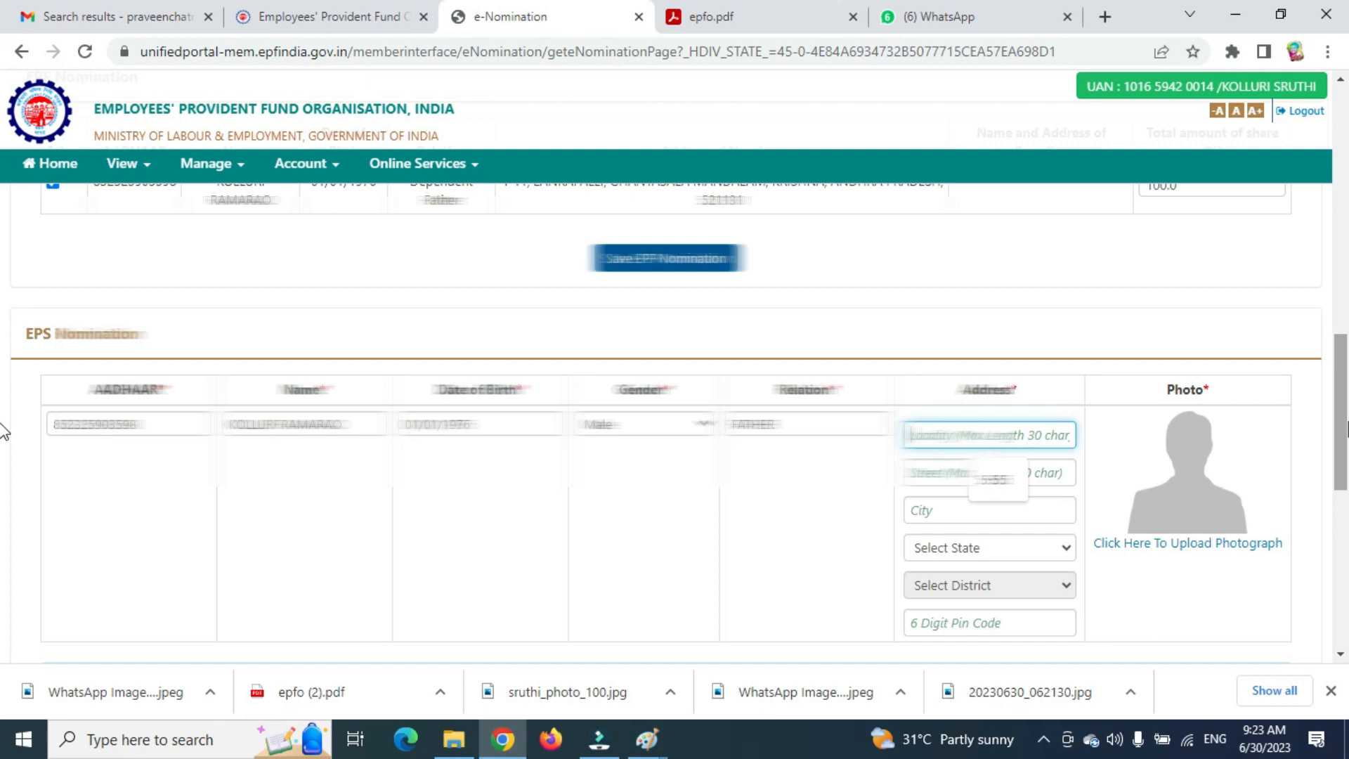
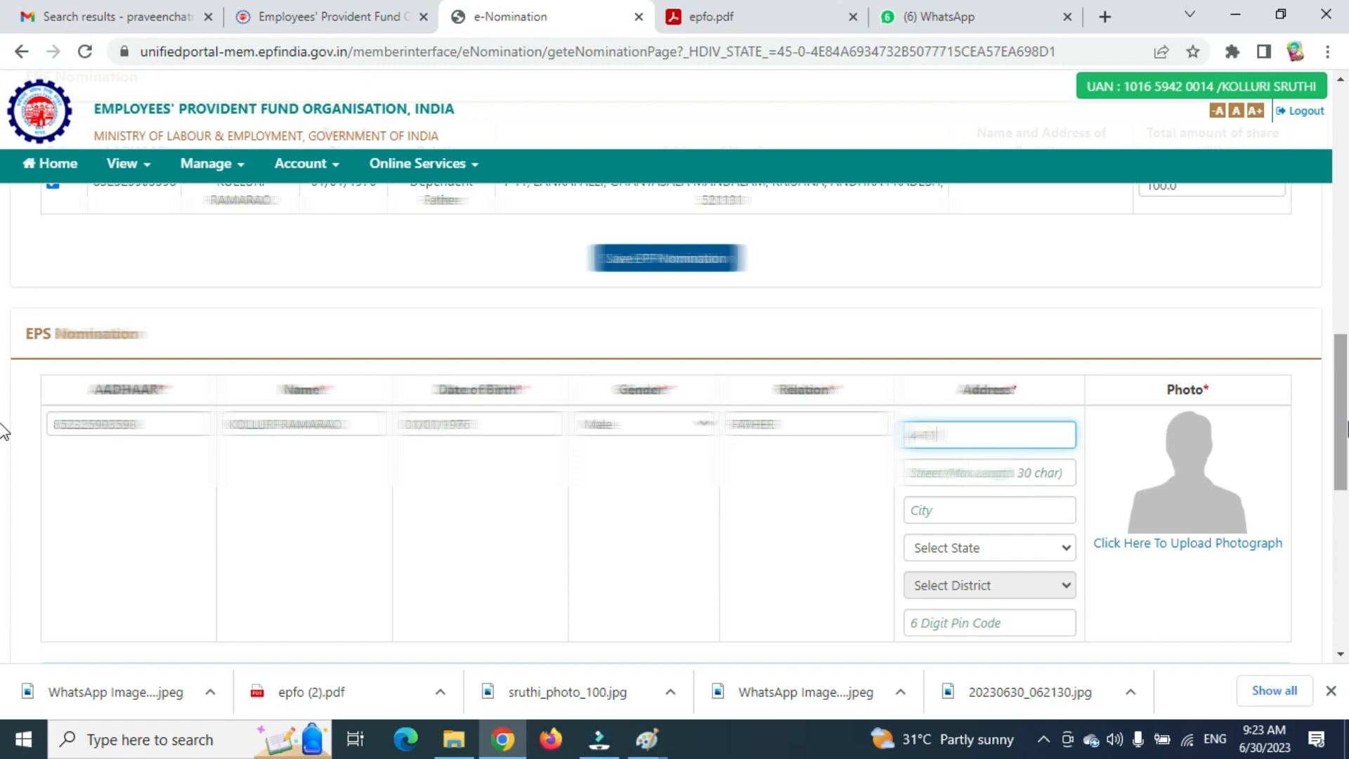
key("Tab")
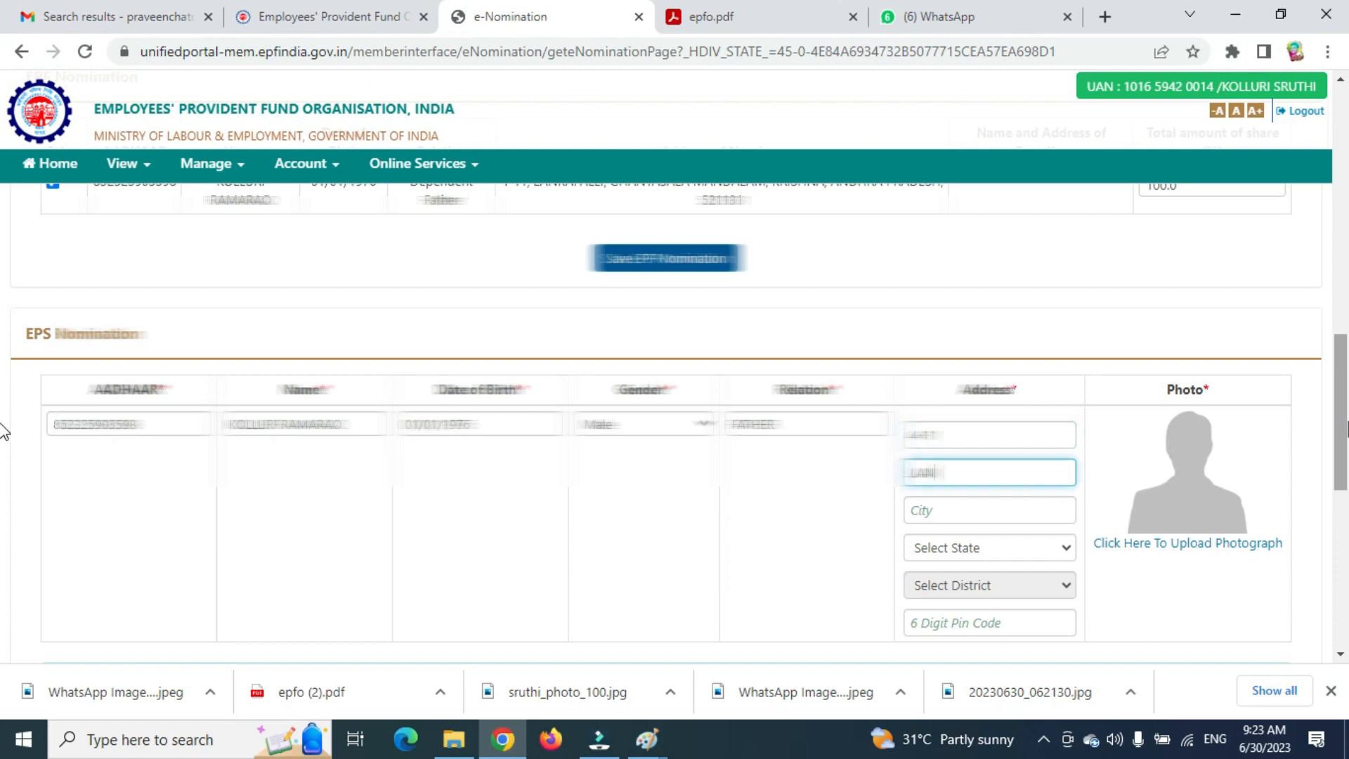
key("Tab")
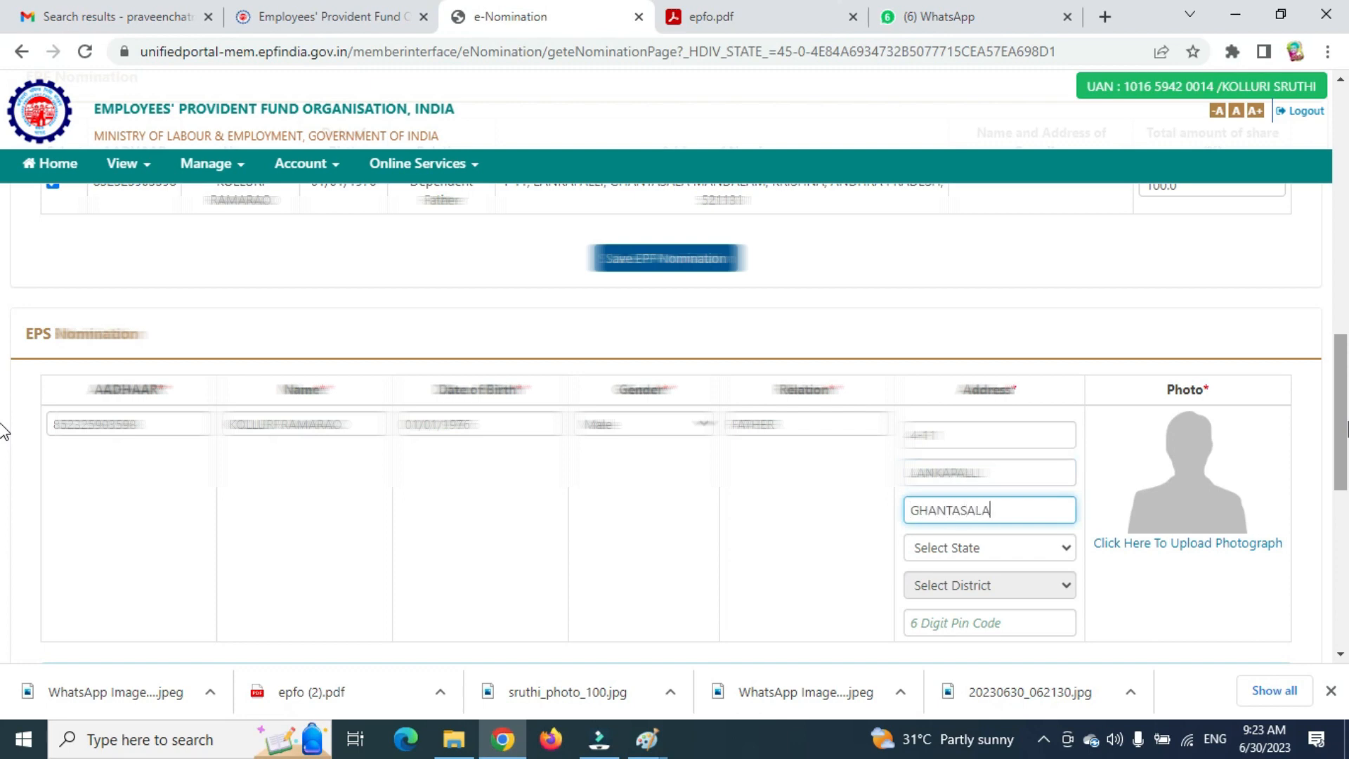
key("Tab")
key("Down")
key("Down")
key("Down")
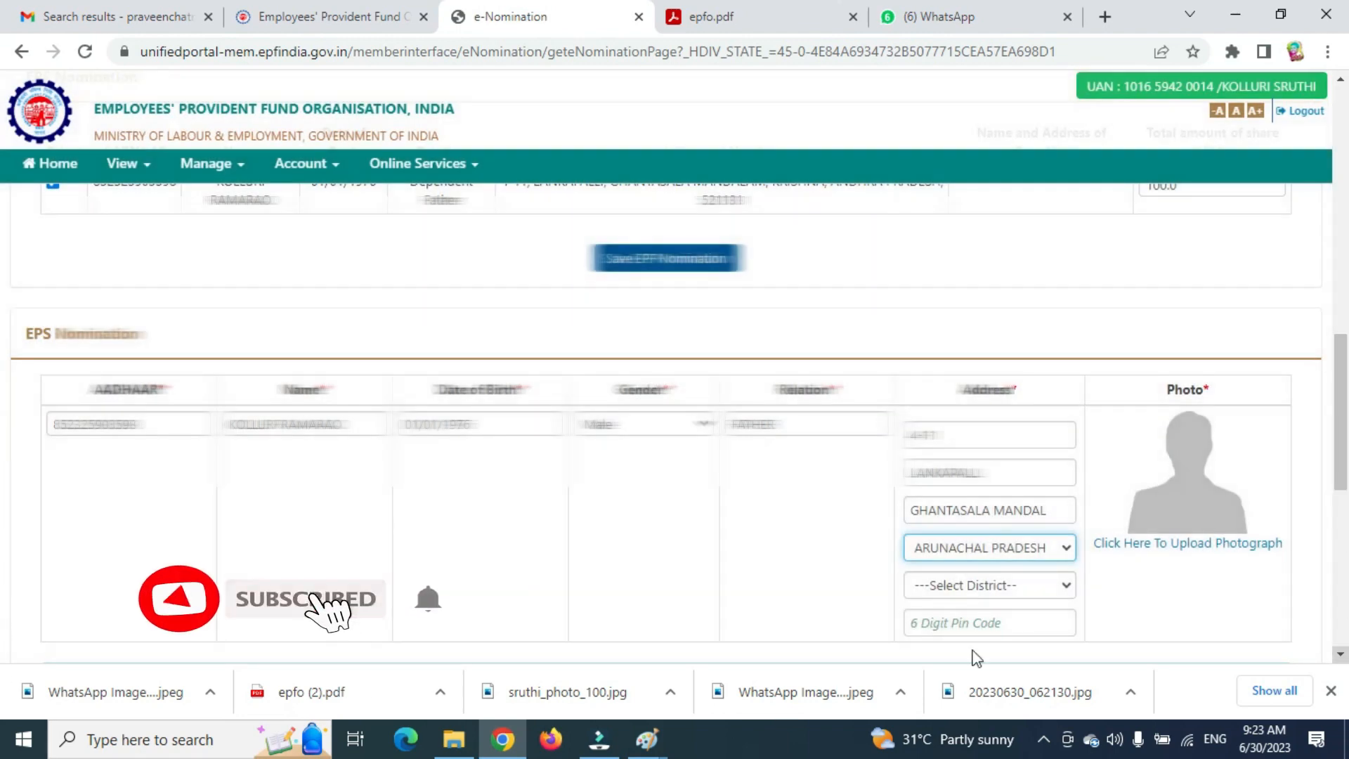
left_click(977, 548)
left_click(970, 221)
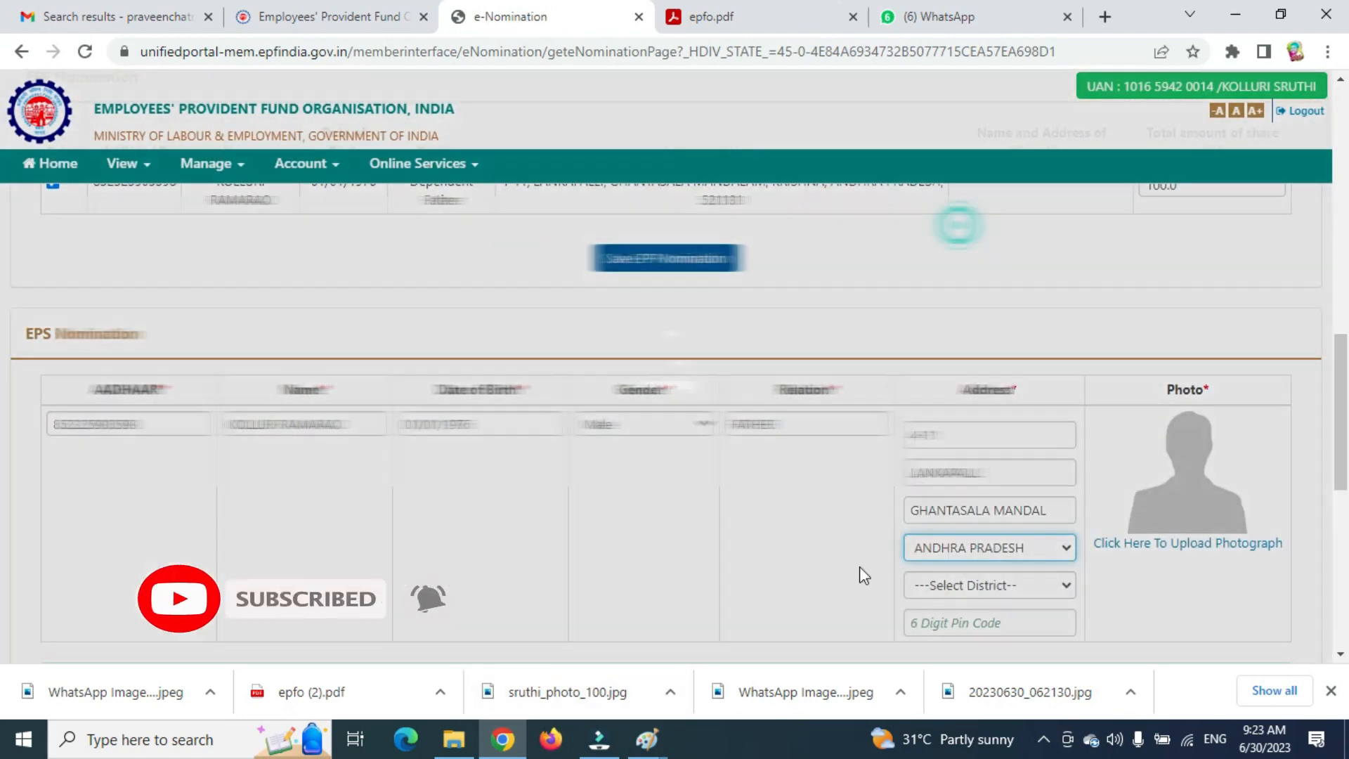
left_click(938, 584)
left_click(965, 419)
left_click(980, 624)
type("521131")
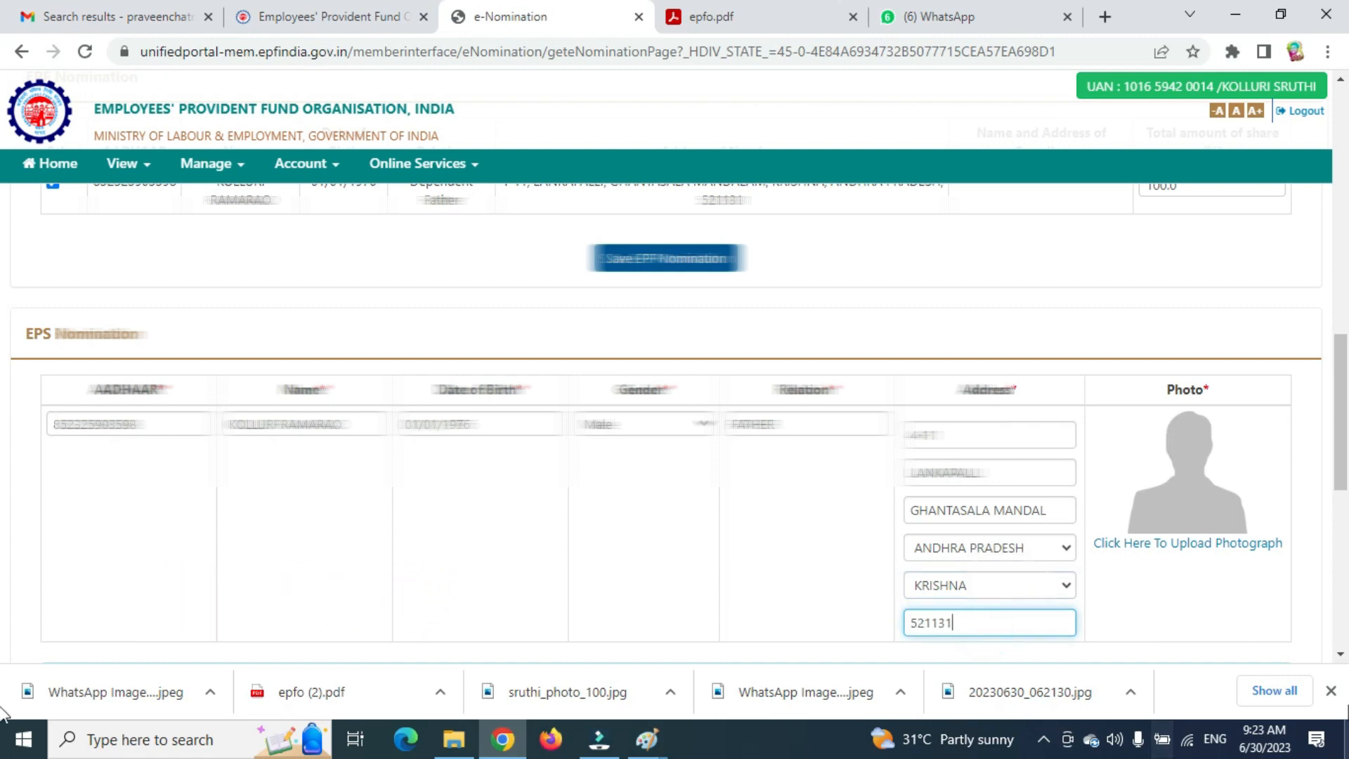
left_click(1173, 545)
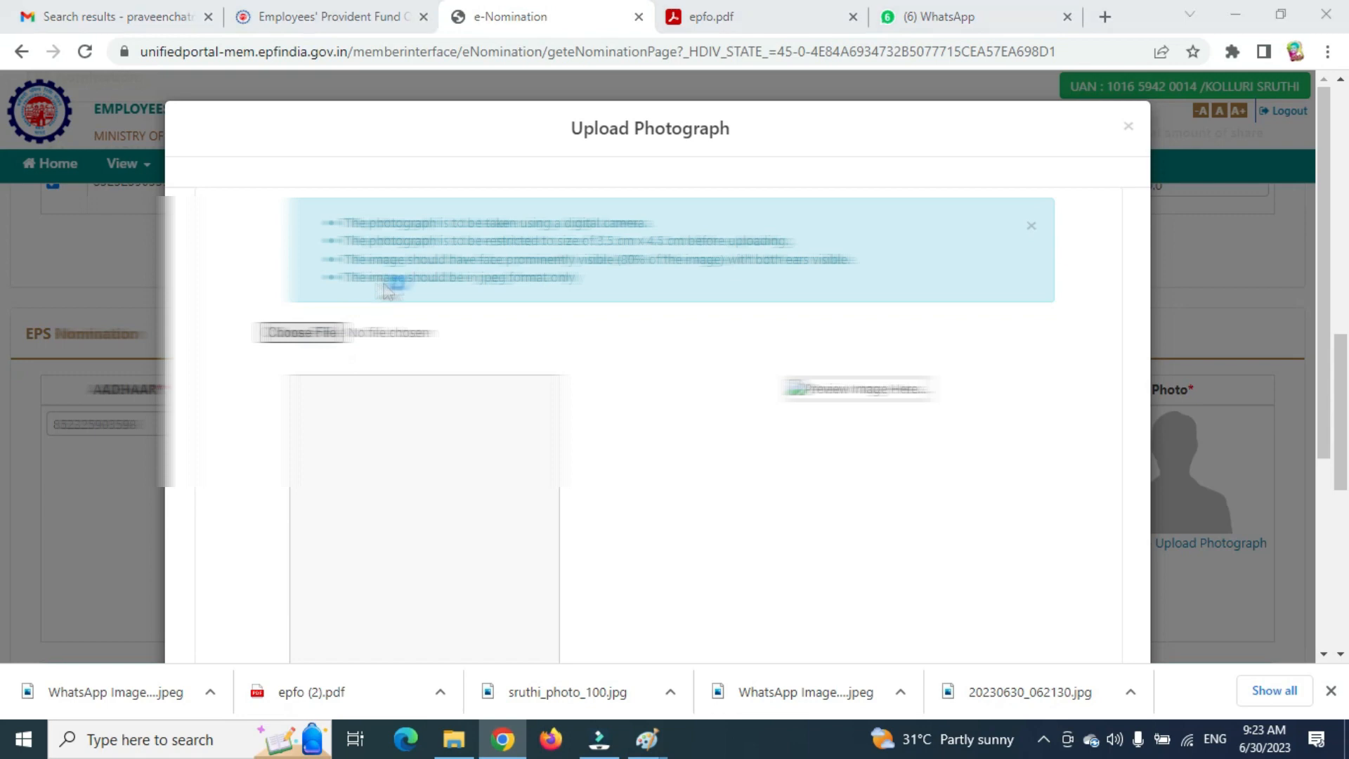
Choose the father's photo, preview it, upload it and acknowledge both confirmation prompts.
double_click(594, 285)
scroll(484, 500, "down", 4)
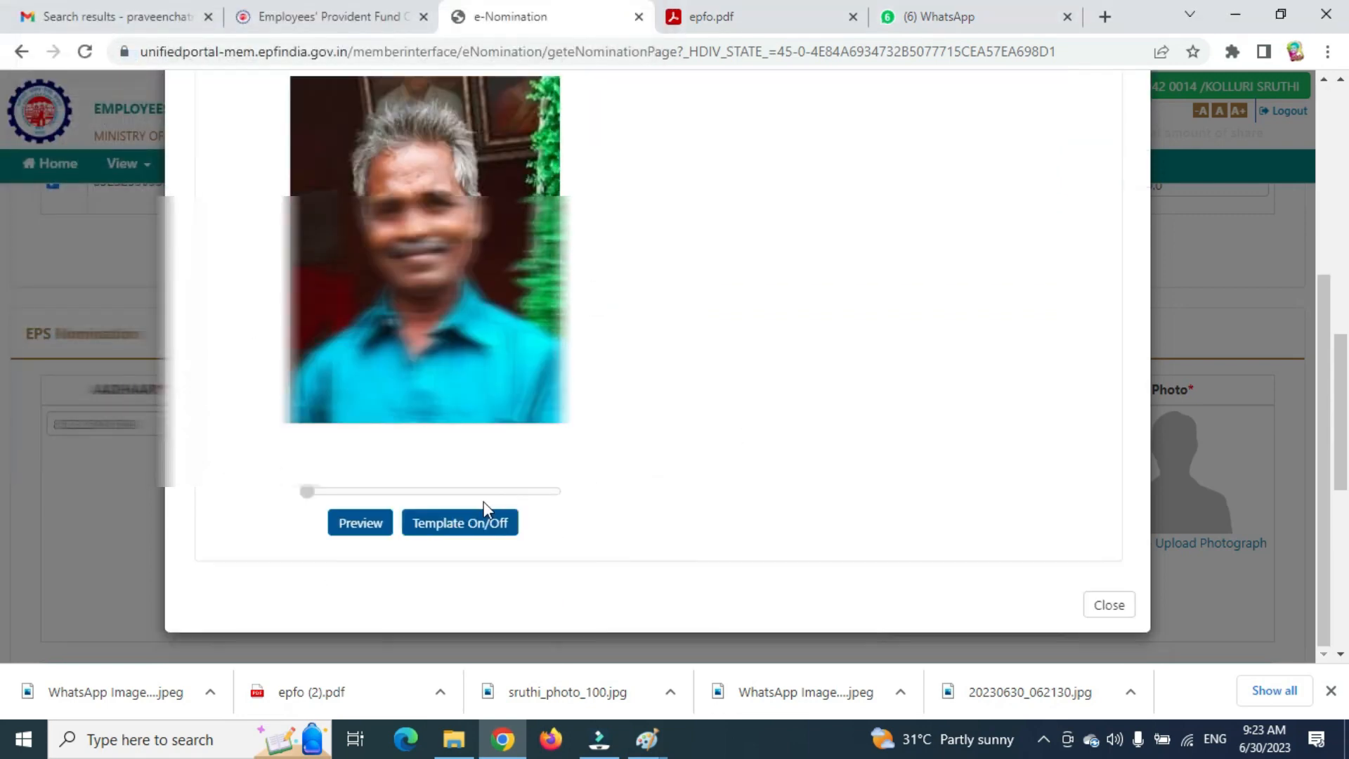
left_click(363, 528)
left_click(840, 515)
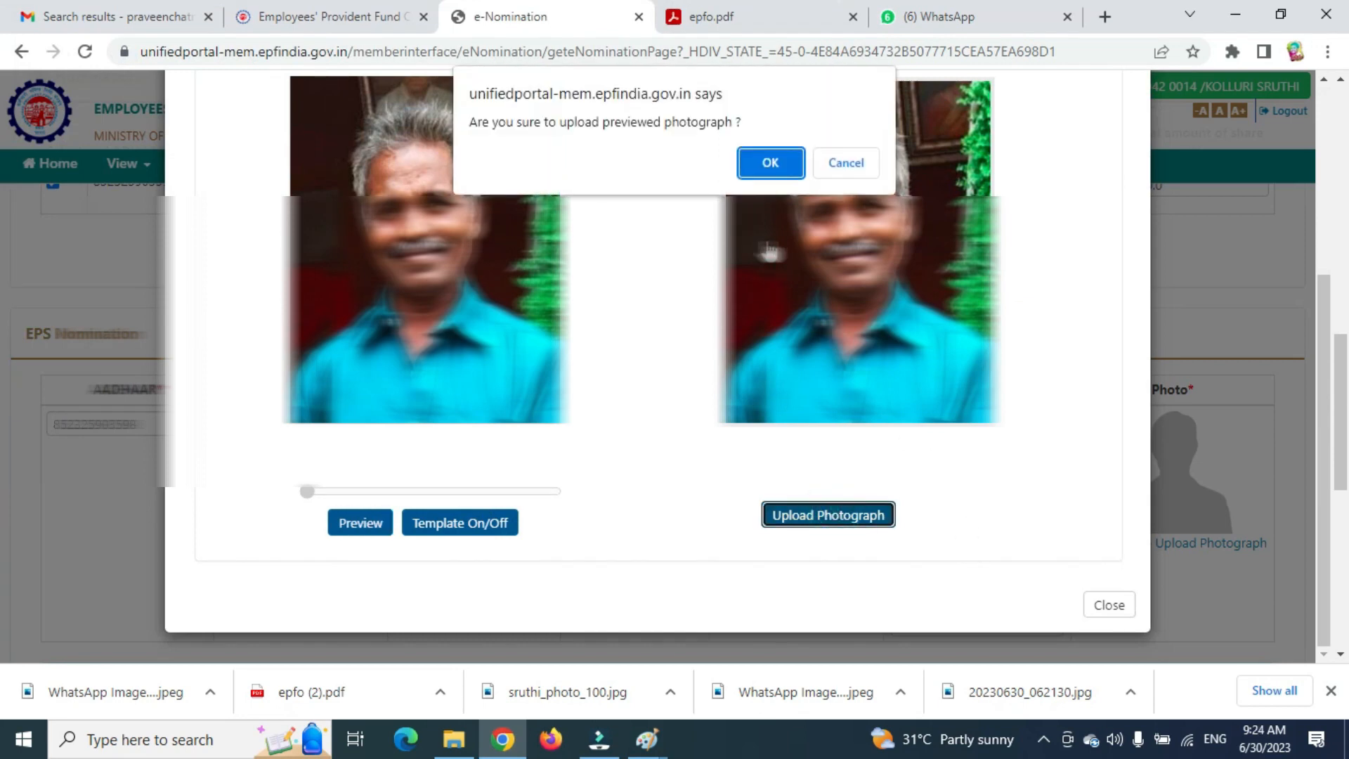
left_click(771, 176)
left_click(864, 166)
scroll(967, 380, "down", 5)
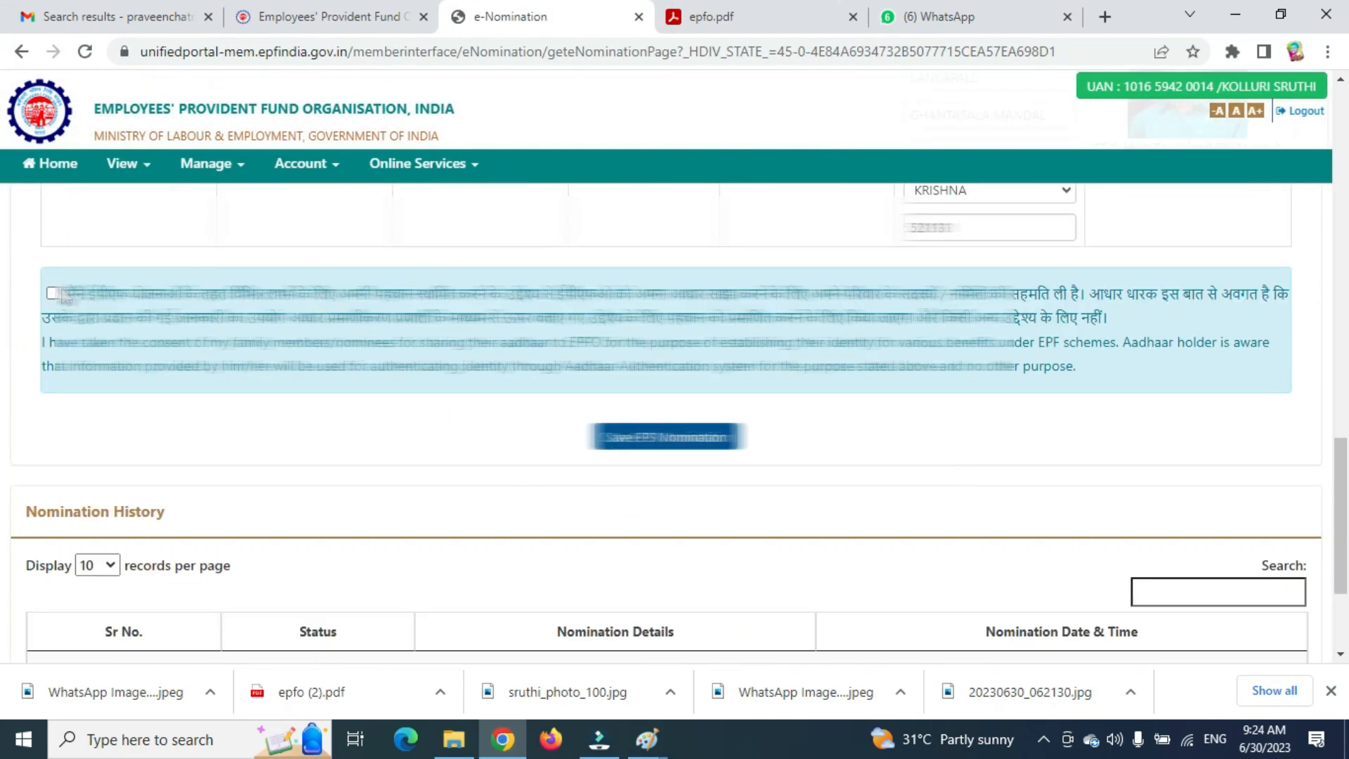
Accept the Aadhaar consent, save the EPS nomination, and e-sign the 30-JUN-2023 pending nomination.
left_click(53, 294)
left_click(646, 442)
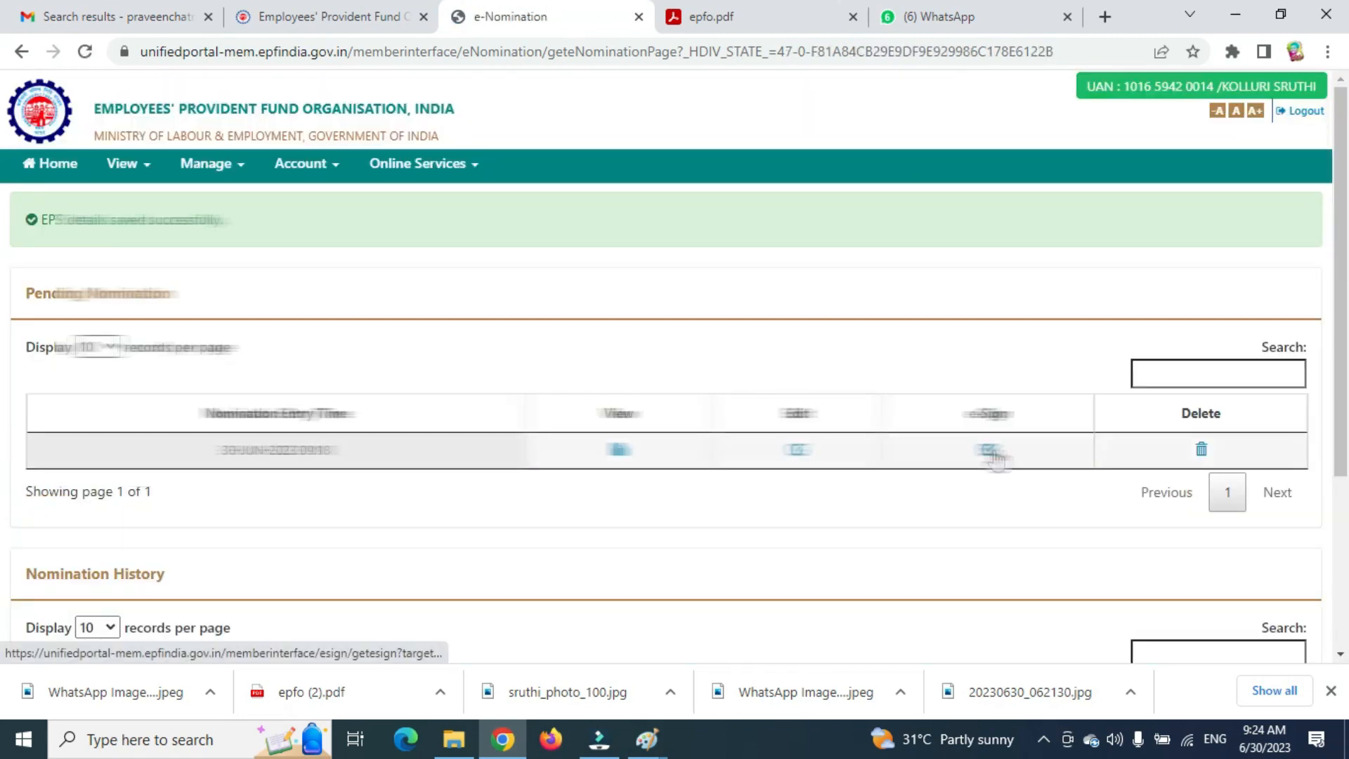
left_click(996, 455)
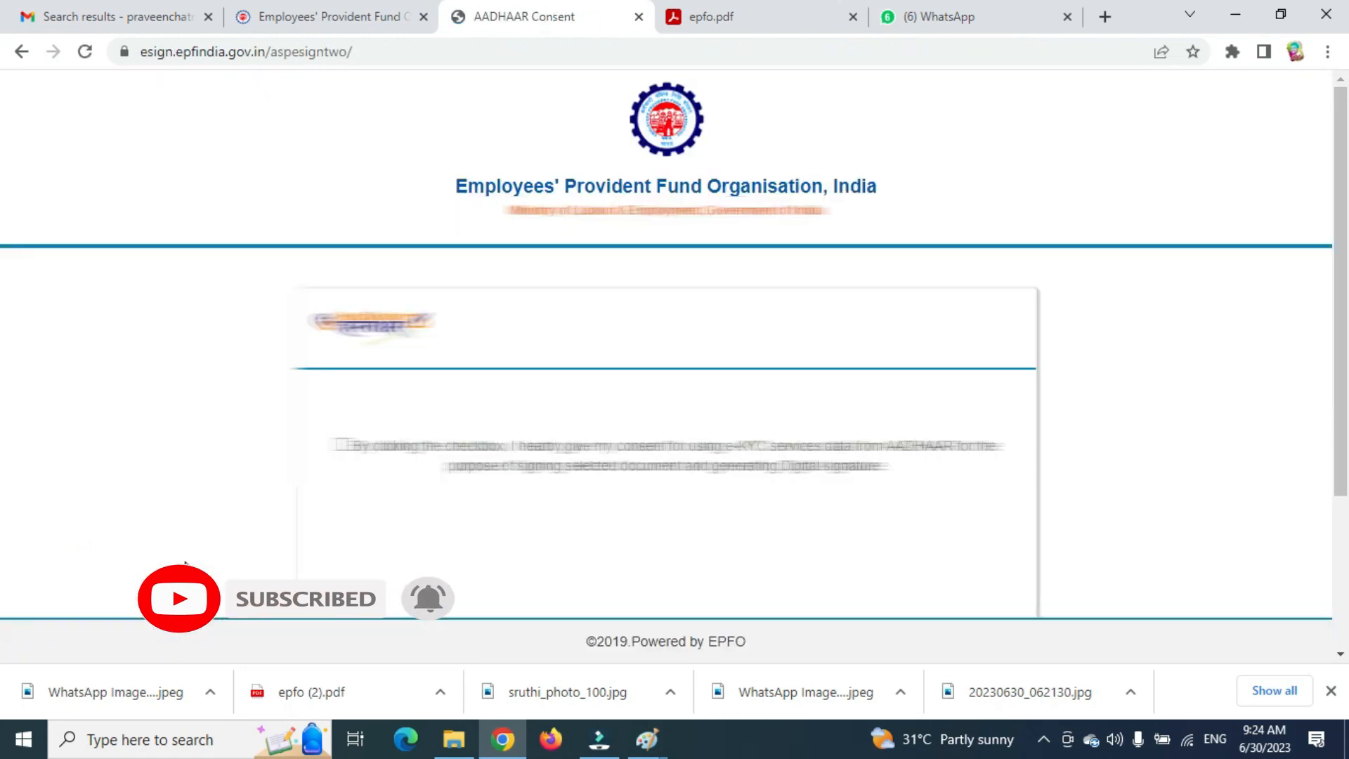
Consent to Aadhaar e-KYC, enter the member's Aadhaar number and request an OTP.
left_click(340, 448)
scroll(608, 391, "down", 3)
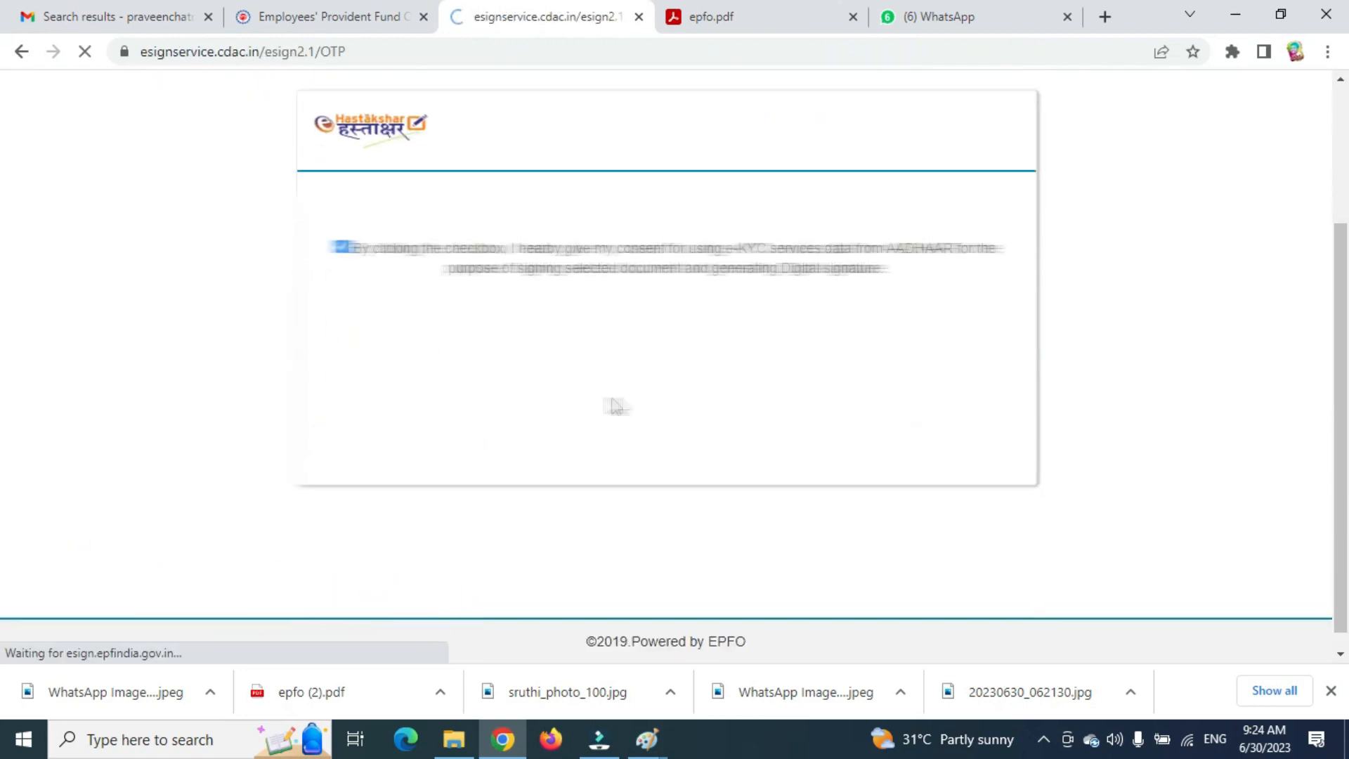
left_click(411, 440)
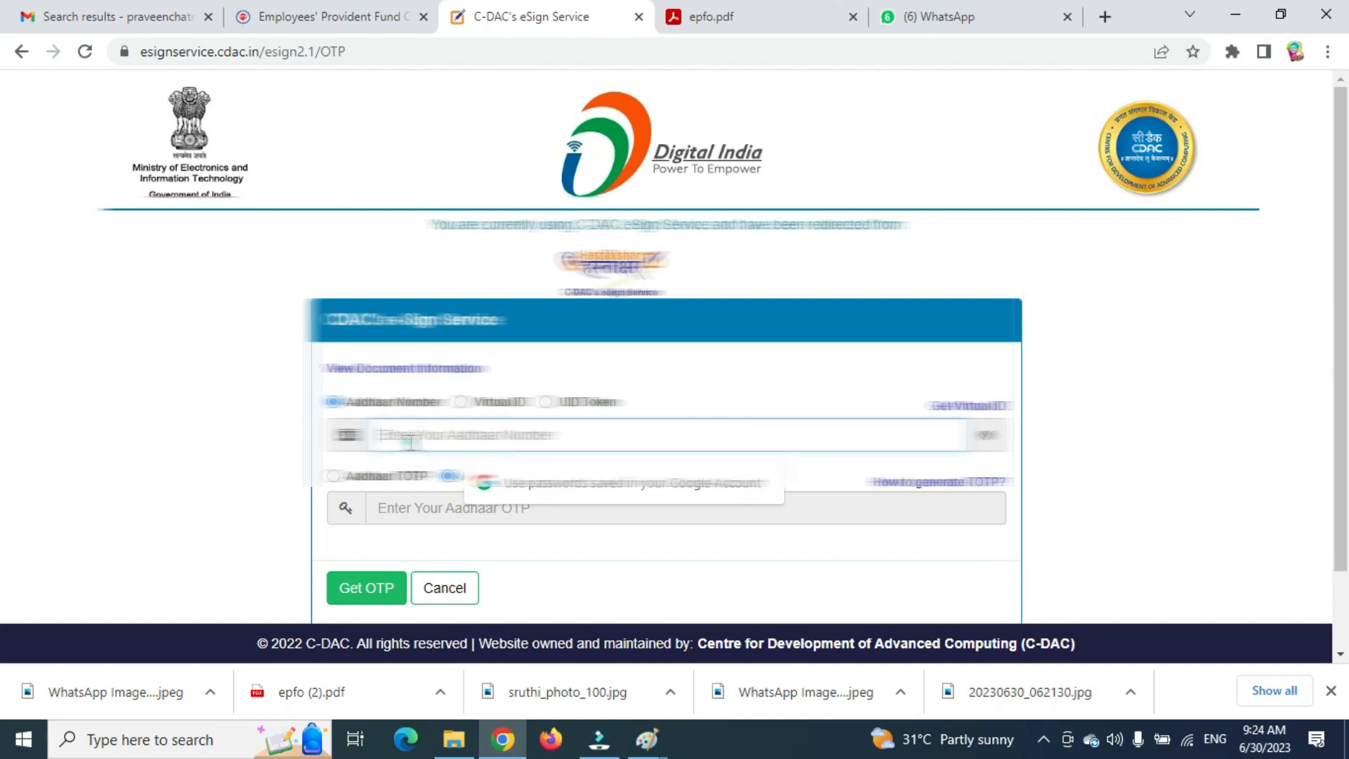
type("•••")
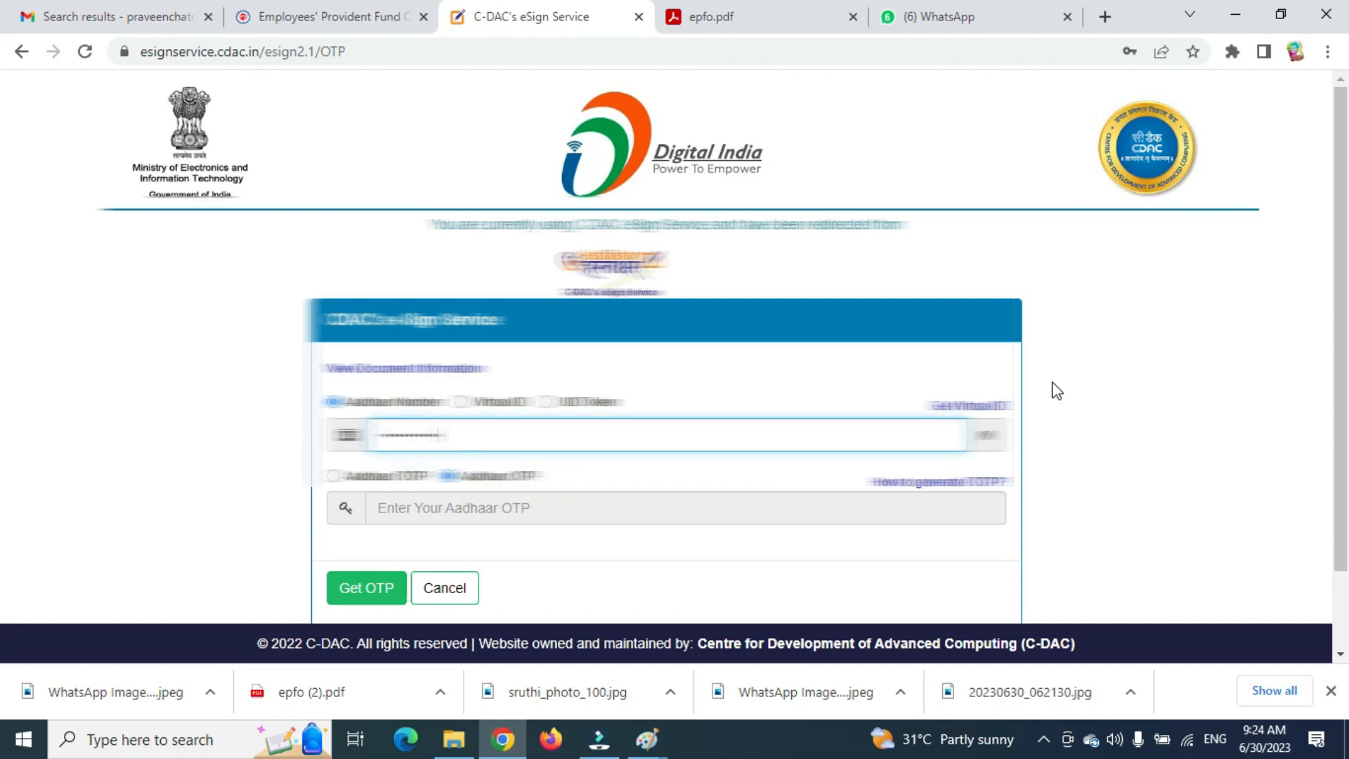
left_click(366, 589)
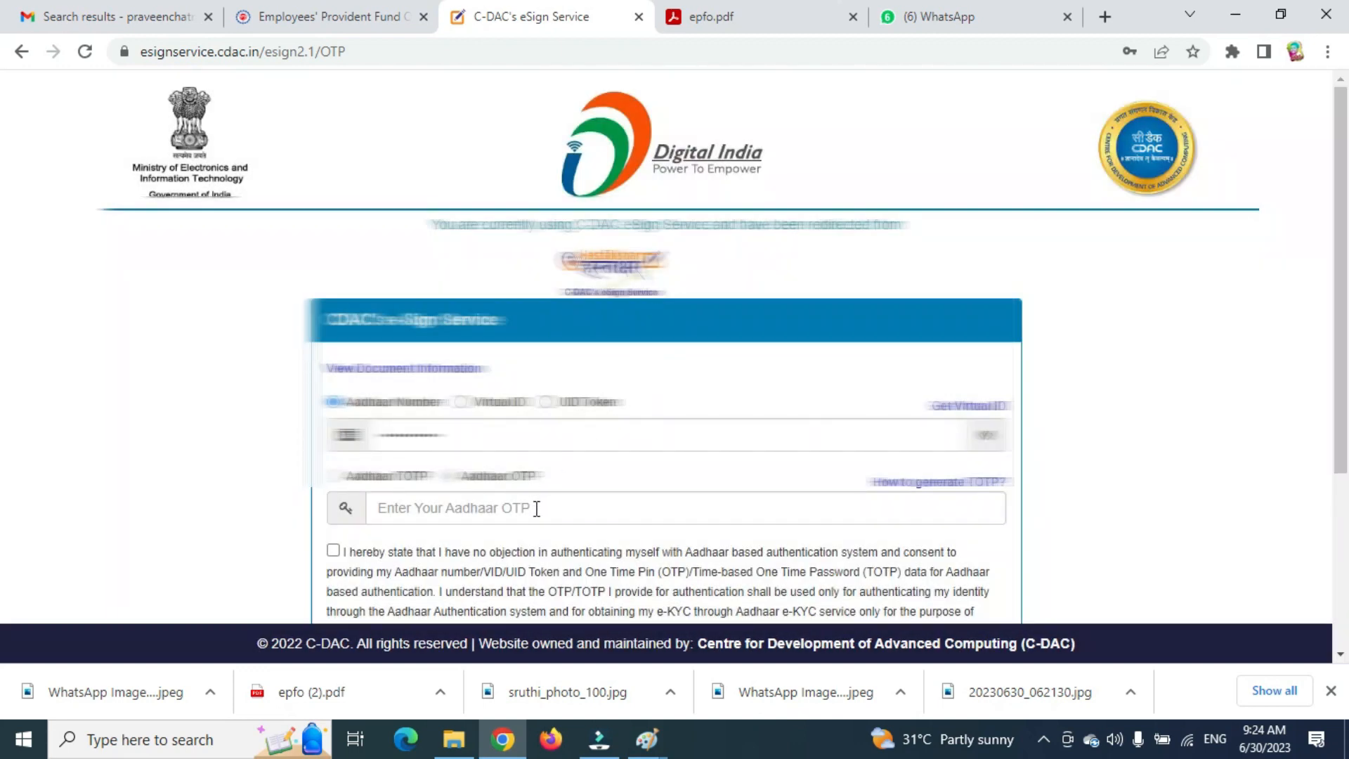
Enter the received OTP and submit to complete the e-signing.
left_click(537, 508)
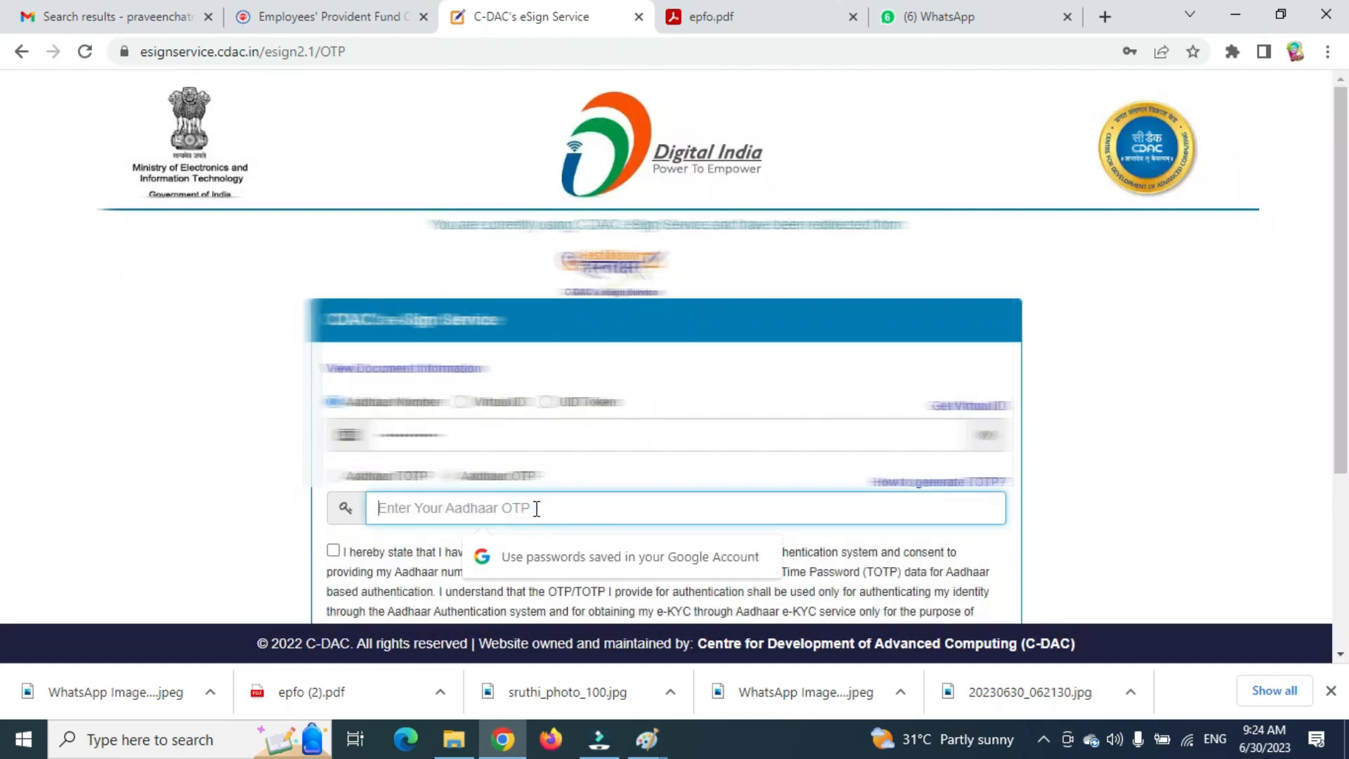
scroll(492, 456, "down", 3)
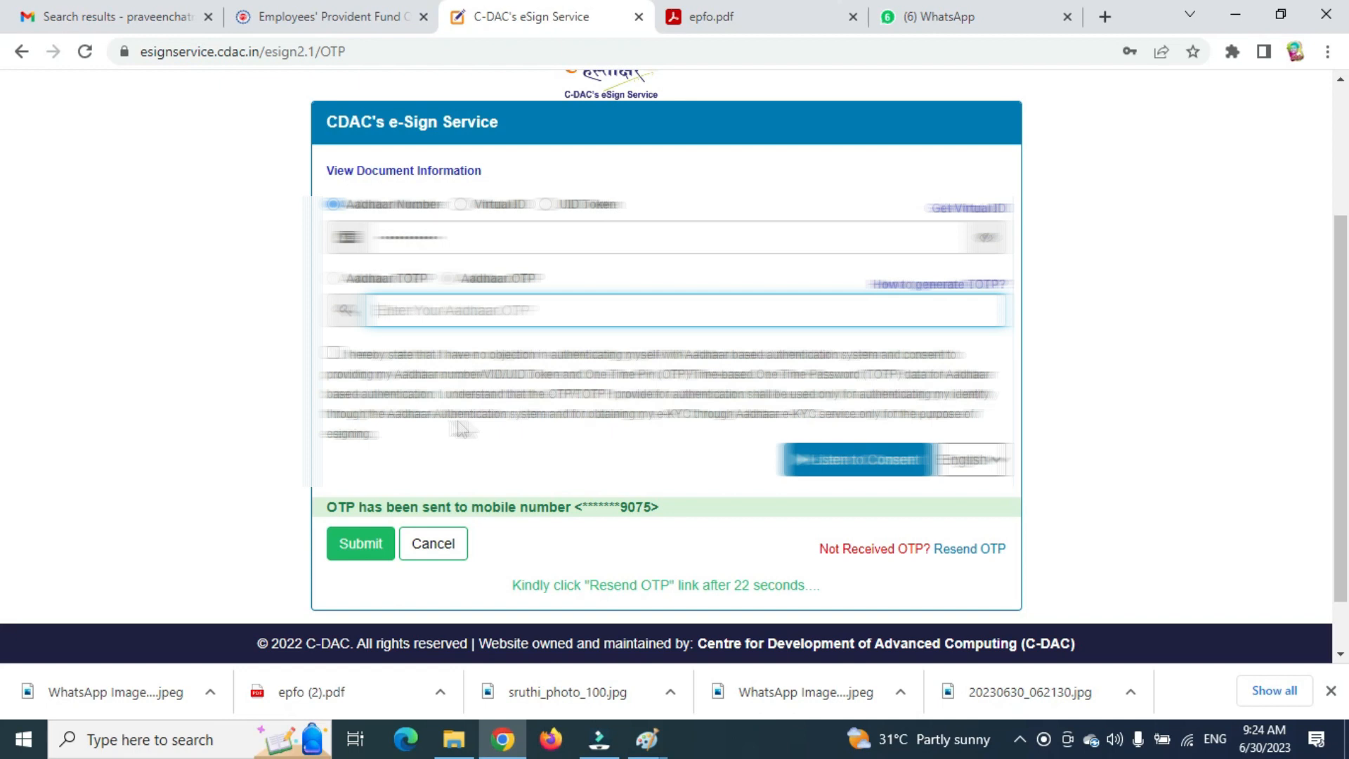
left_click(496, 310)
type("••")
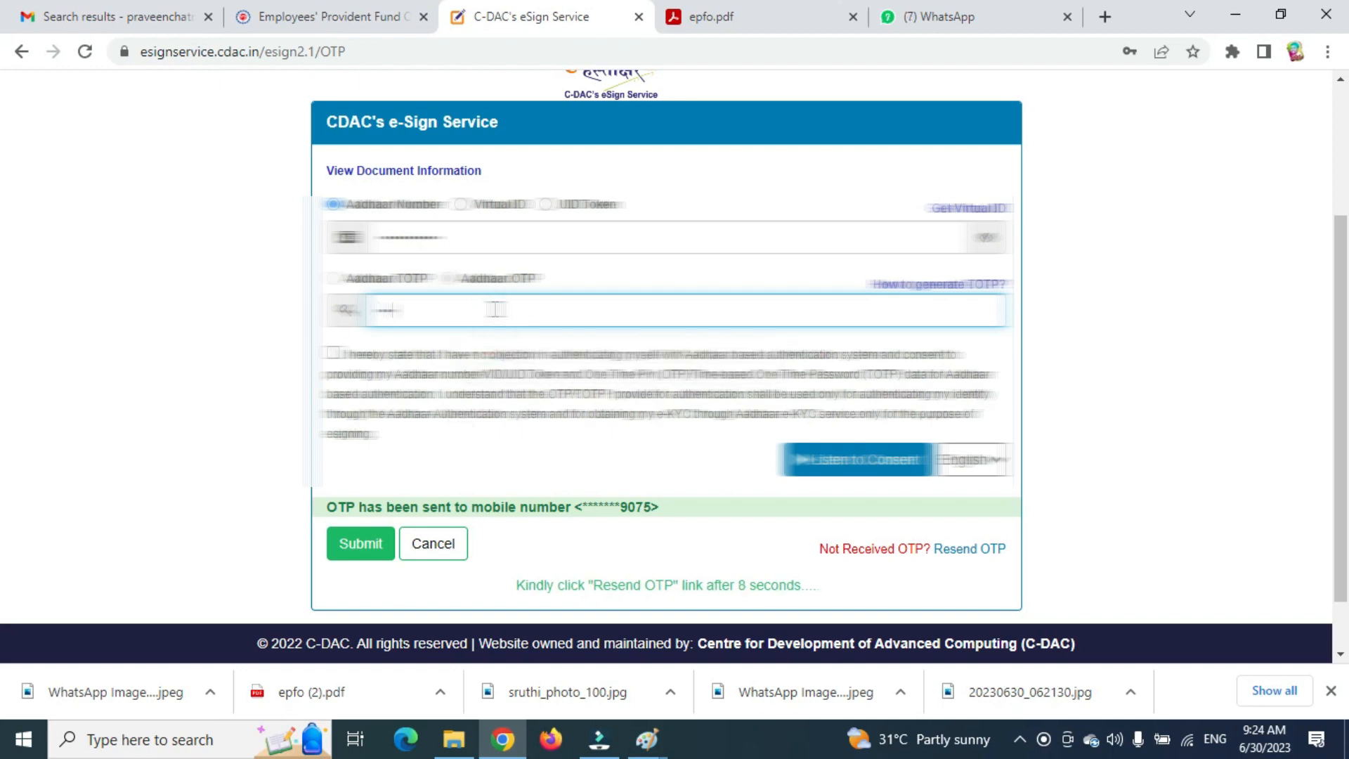
left_click(363, 546)
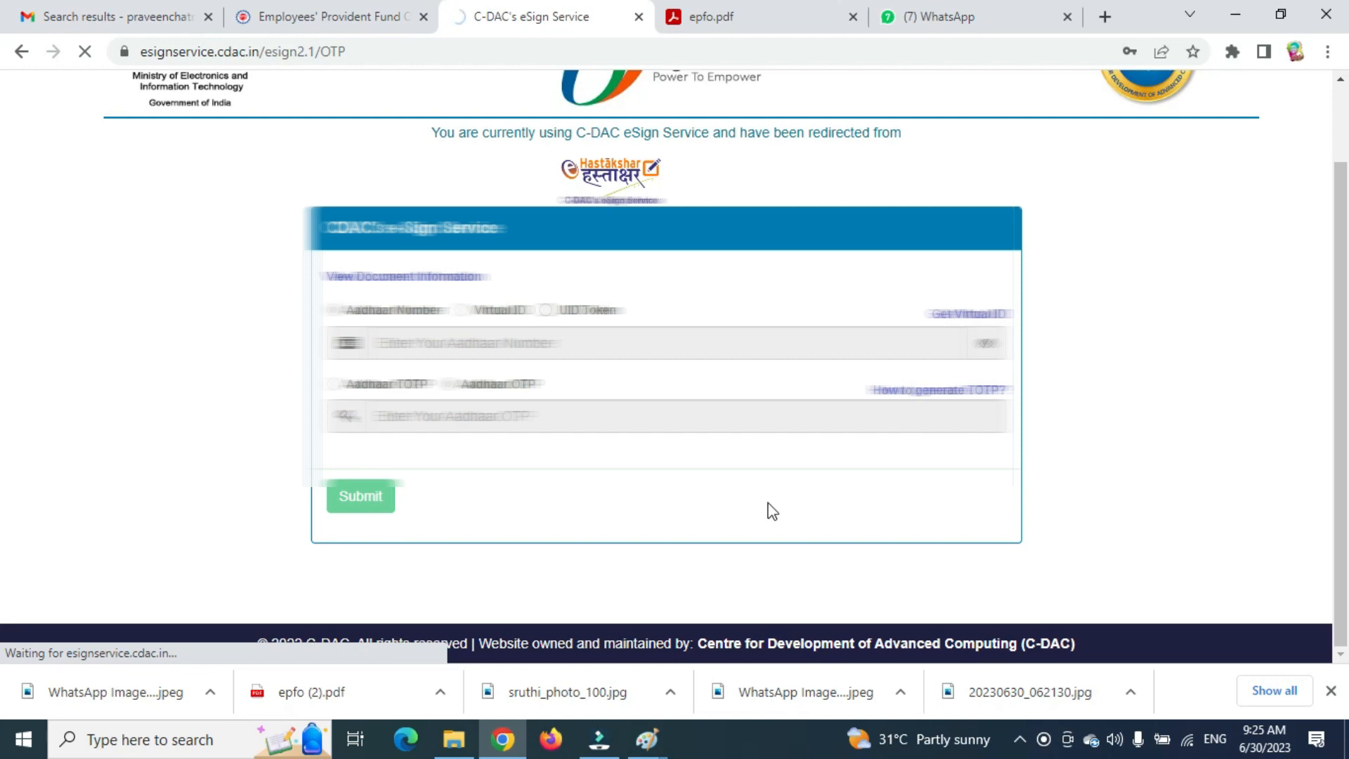
left_click(1333, 694)
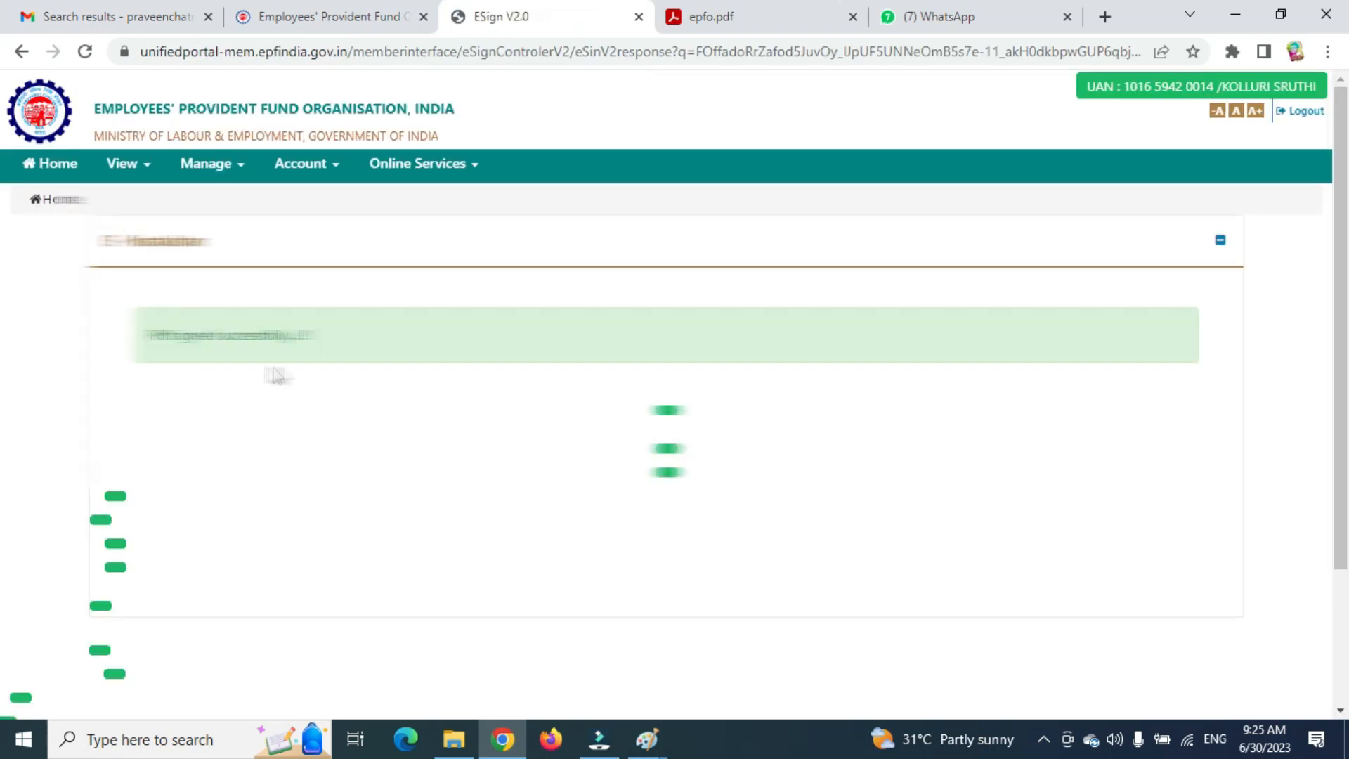
Check the Nomination Successful message, then go to the Manage > E-Nomination page.
left_click_drag(150, 330, 314, 343)
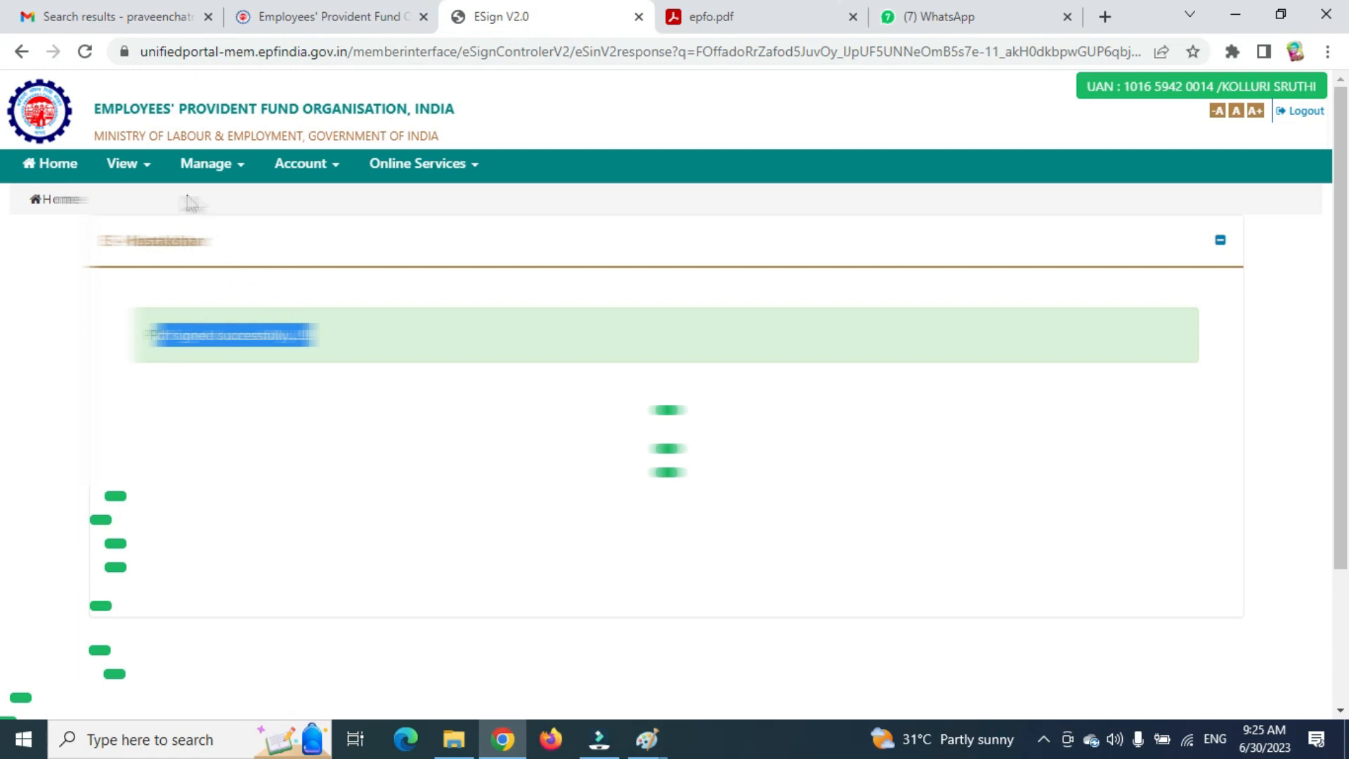
scroll(344, 383, "down", 3)
scroll(344, 384, "up", 3)
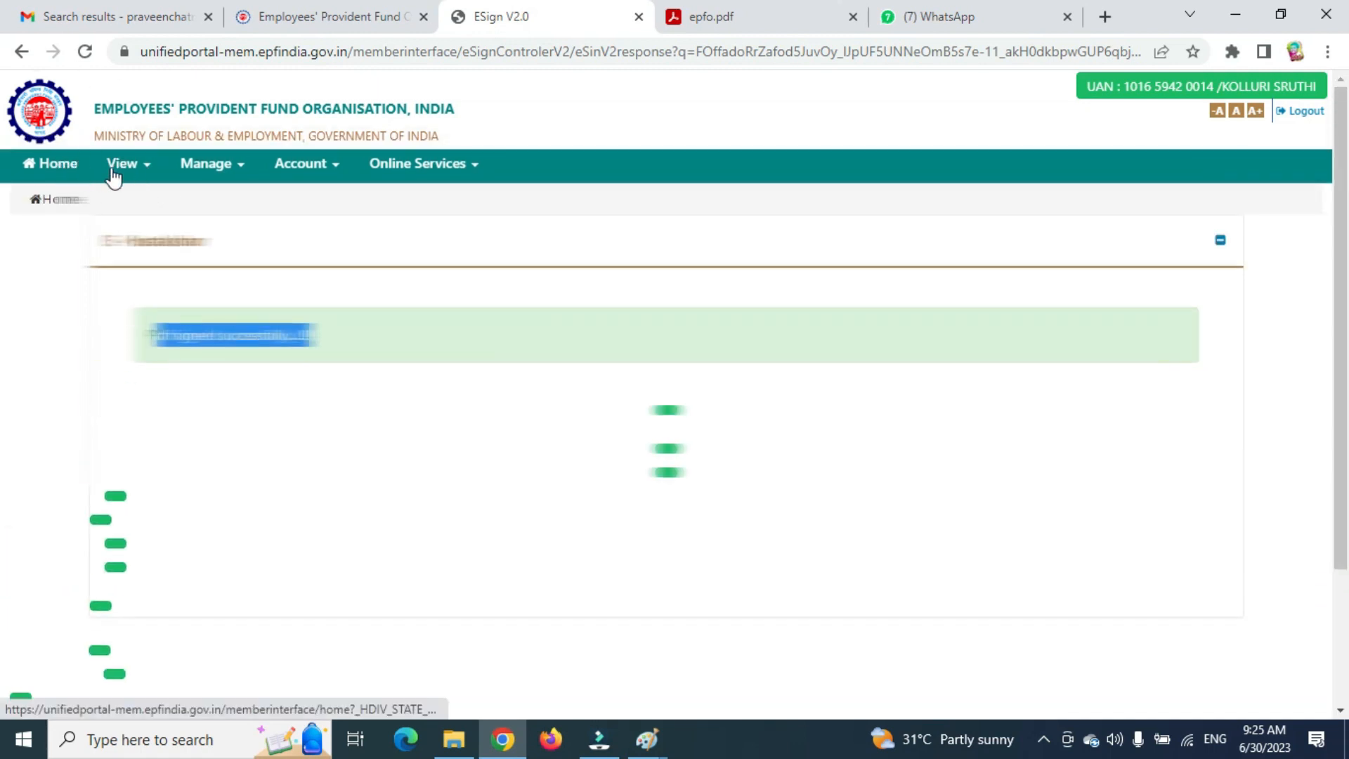
left_click(118, 173)
left_click(199, 173)
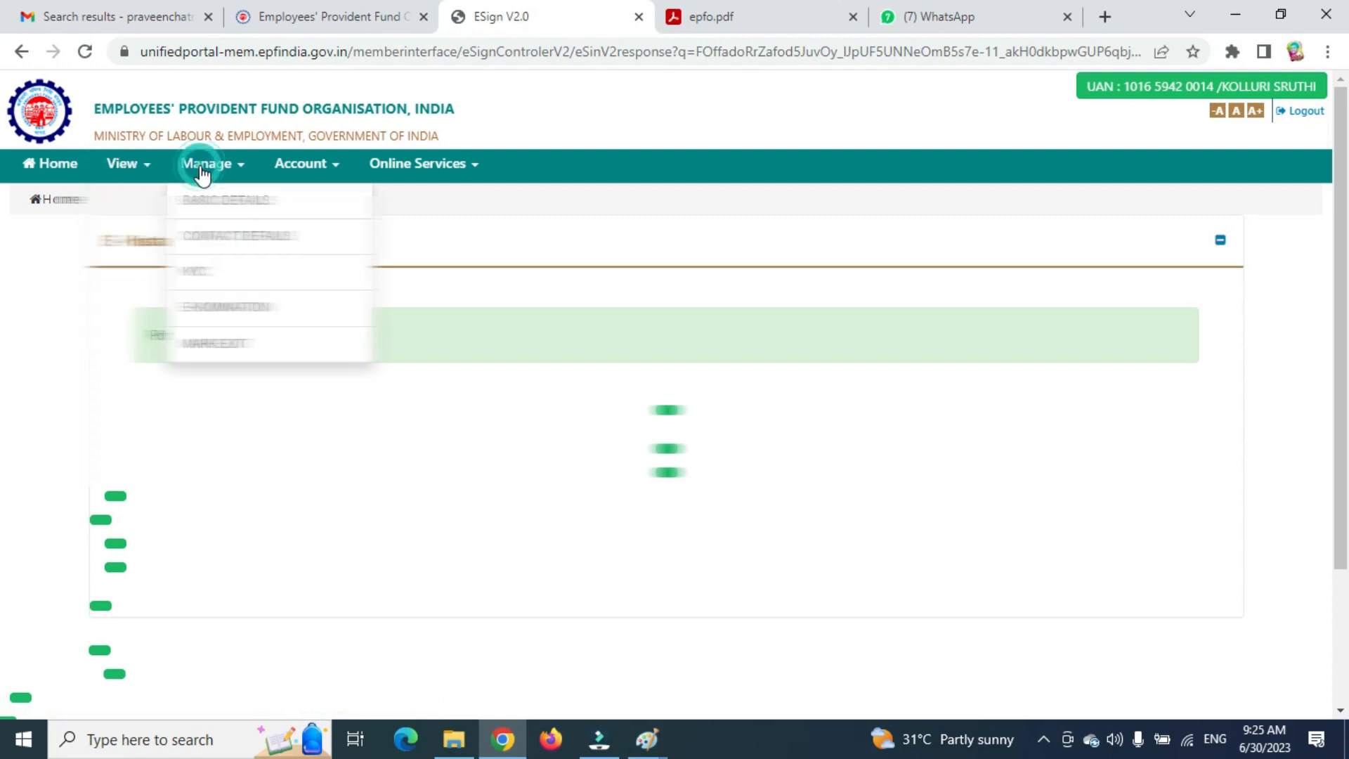
left_click(241, 312)
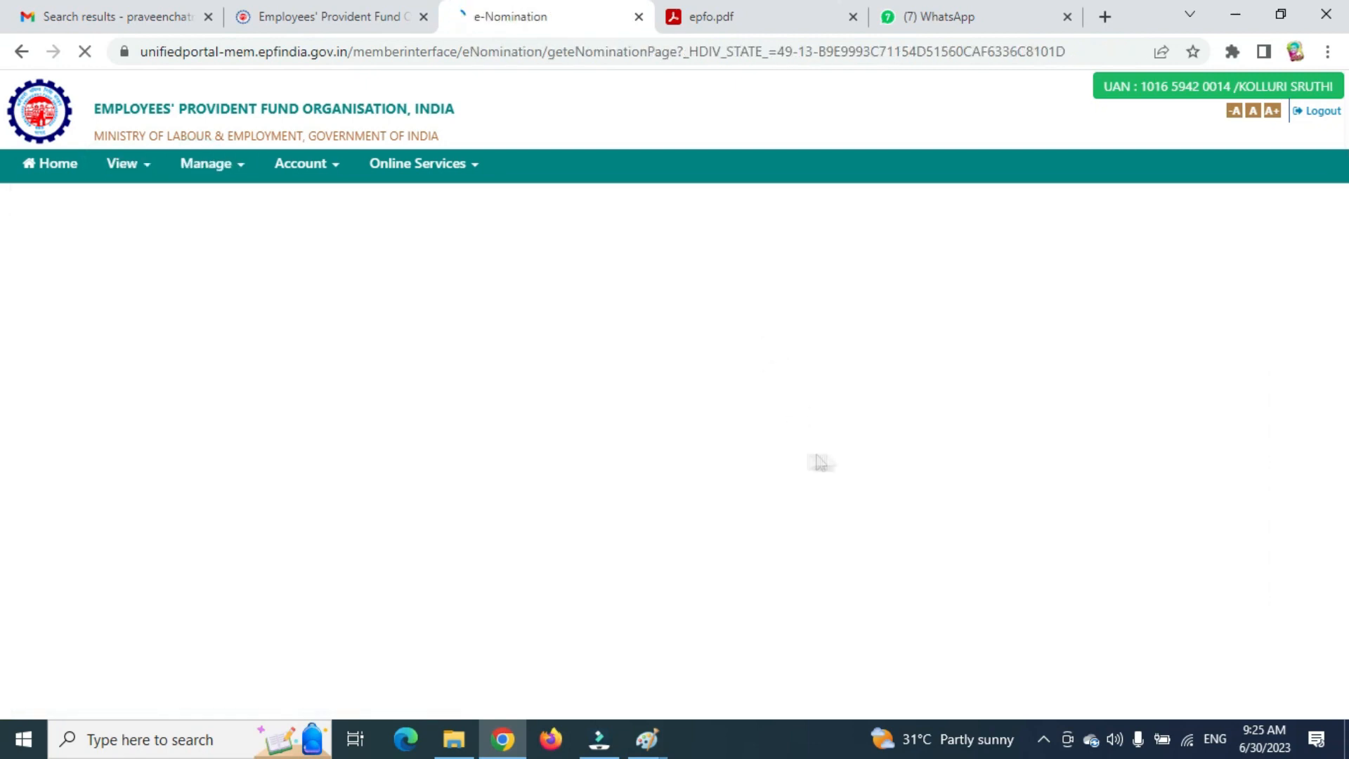
Download the nomination details as e-Nomination.pdf, read through it, and close its tab.
scroll(808, 492, "down", 3)
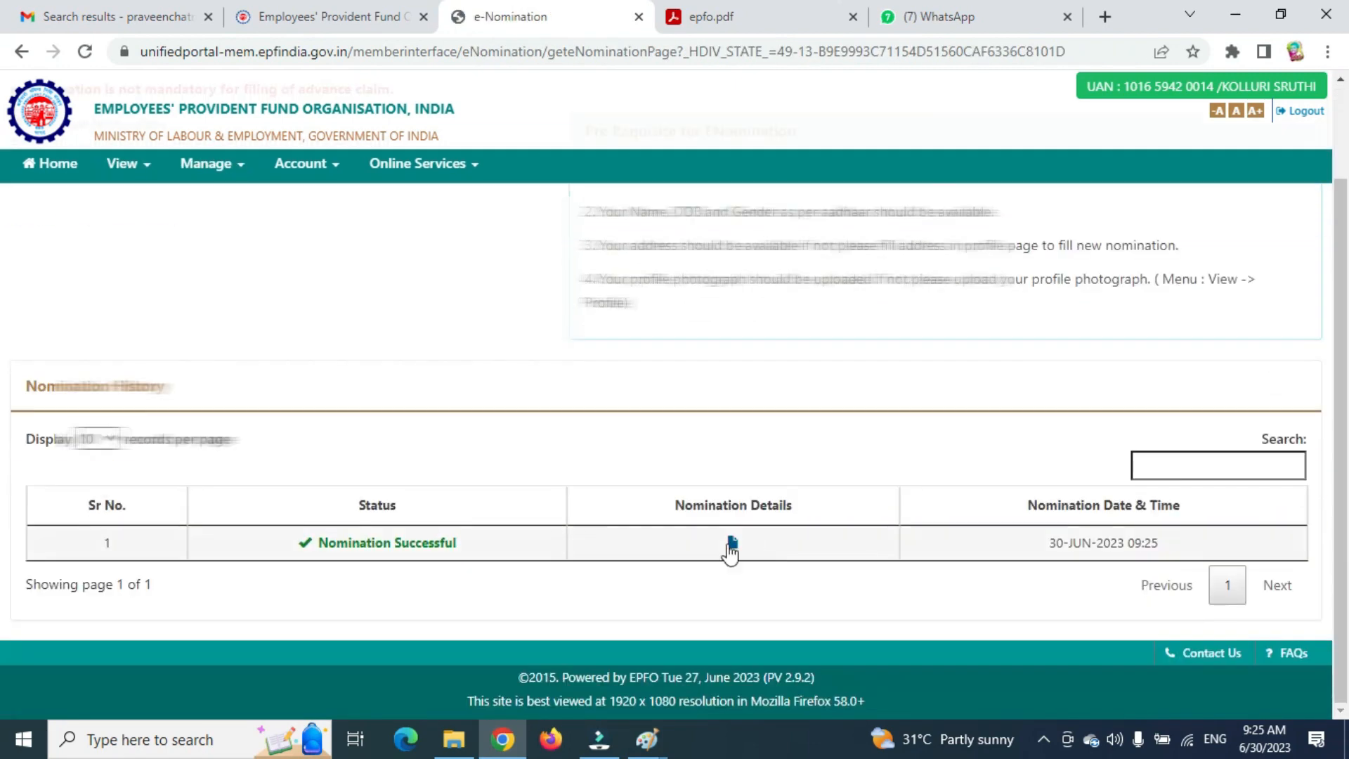
left_click(730, 536)
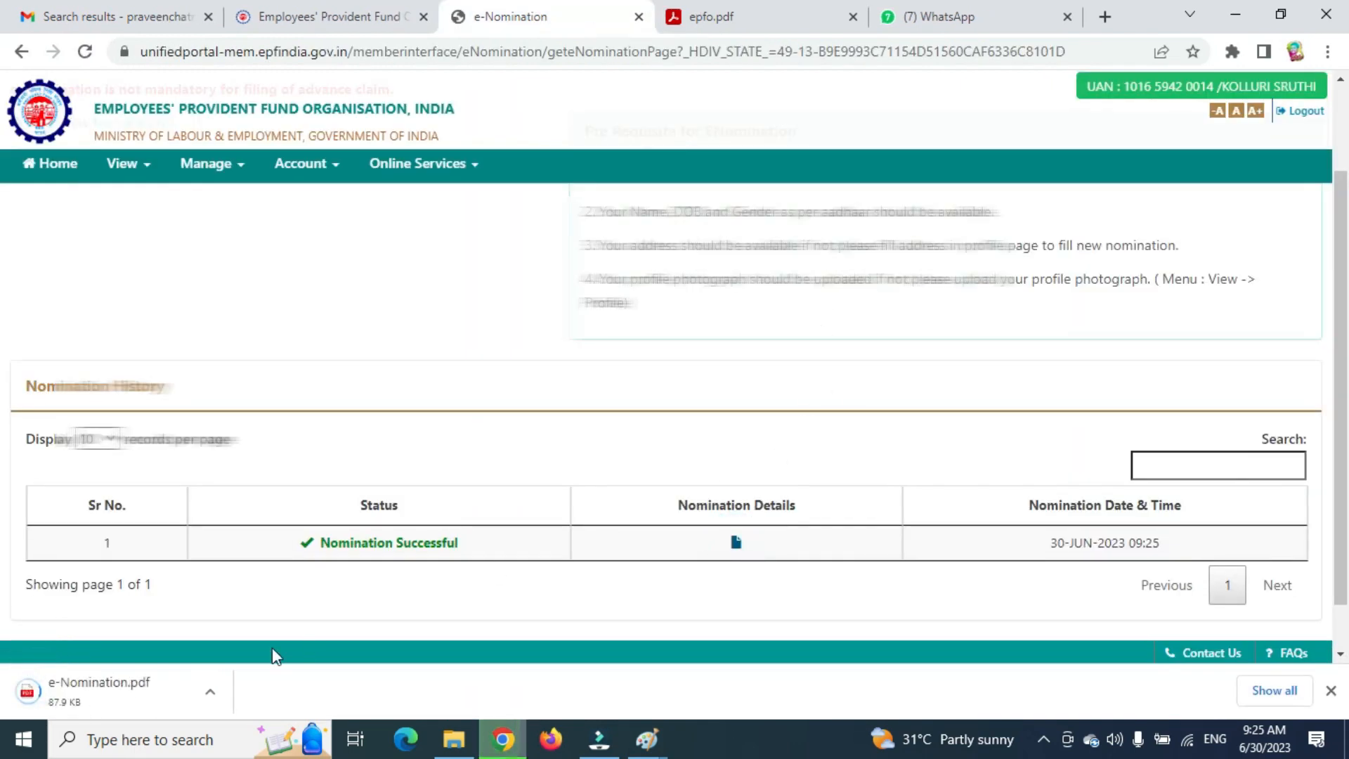
left_click(127, 696)
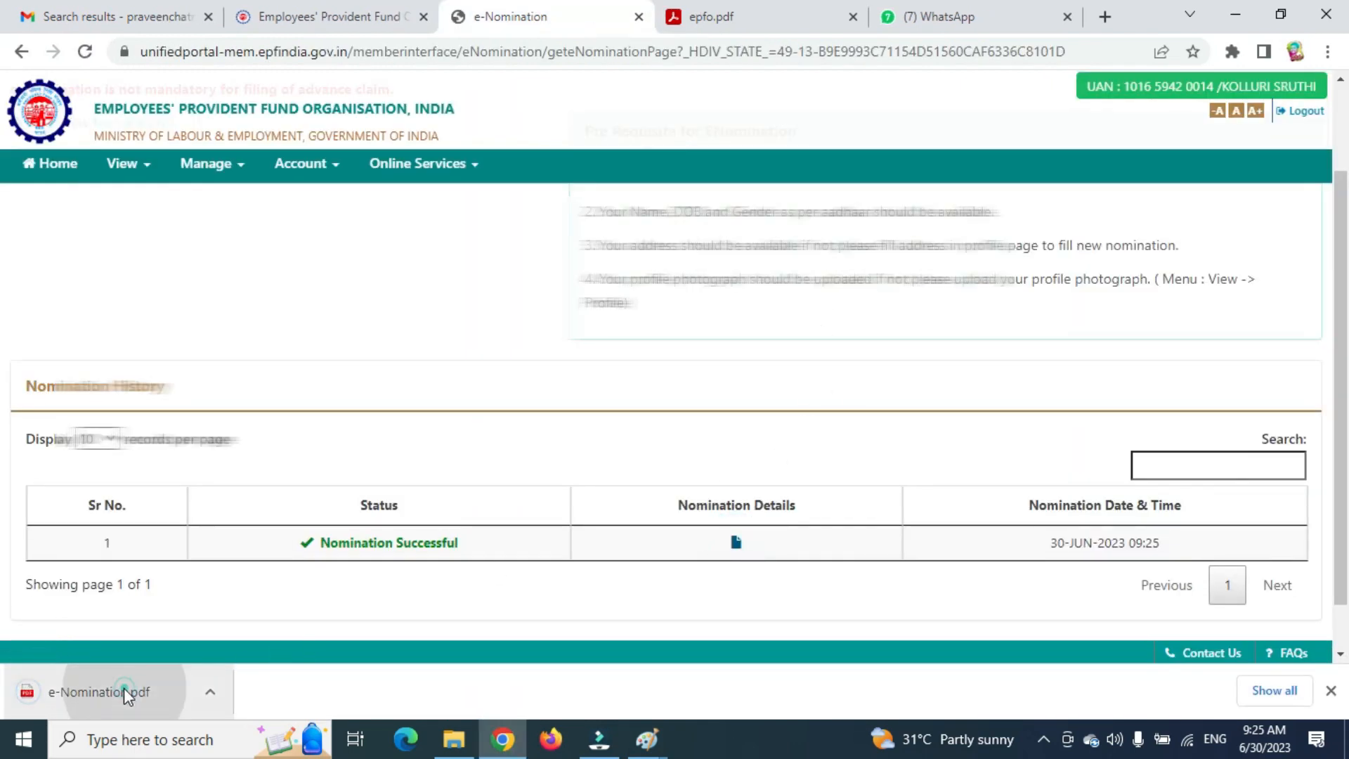
scroll(717, 362, "down", 15)
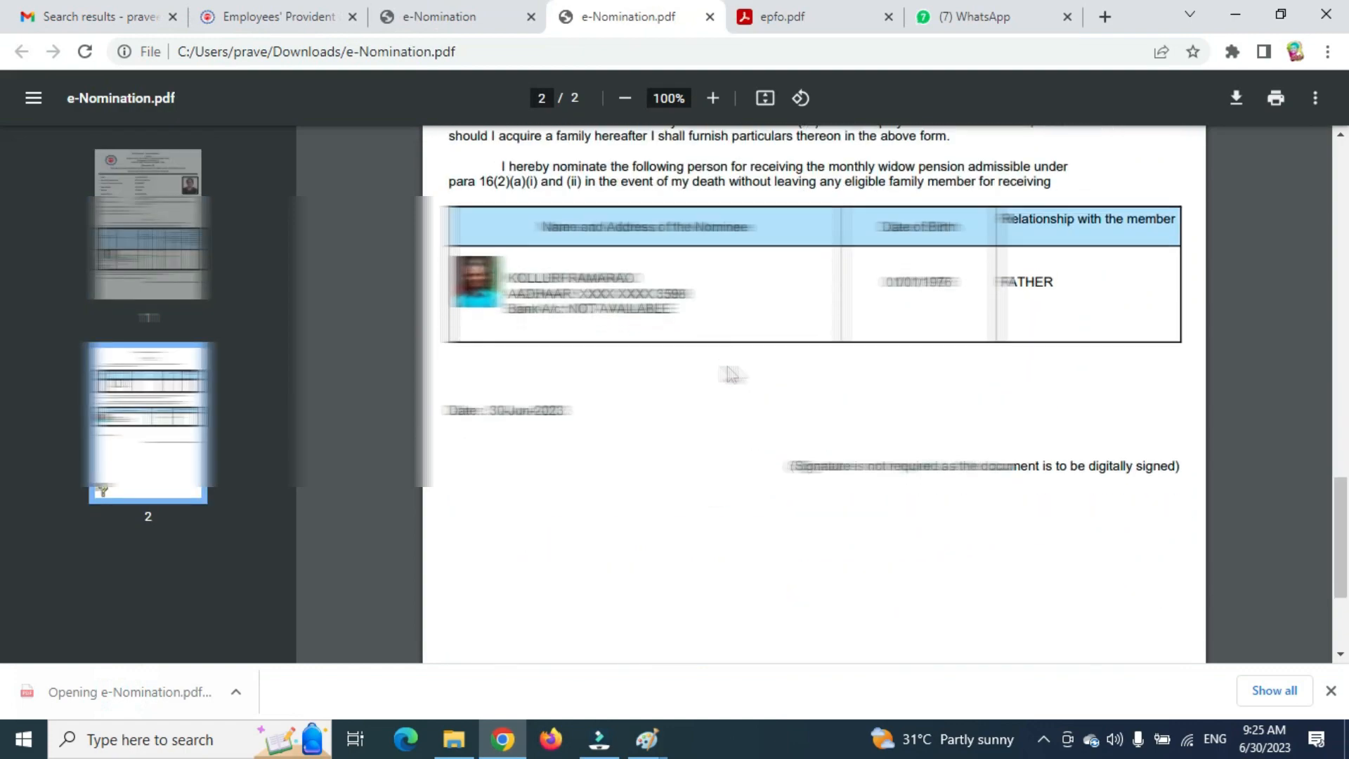
scroll(714, 367, "up", 6)
scroll(815, 393, "up", 15)
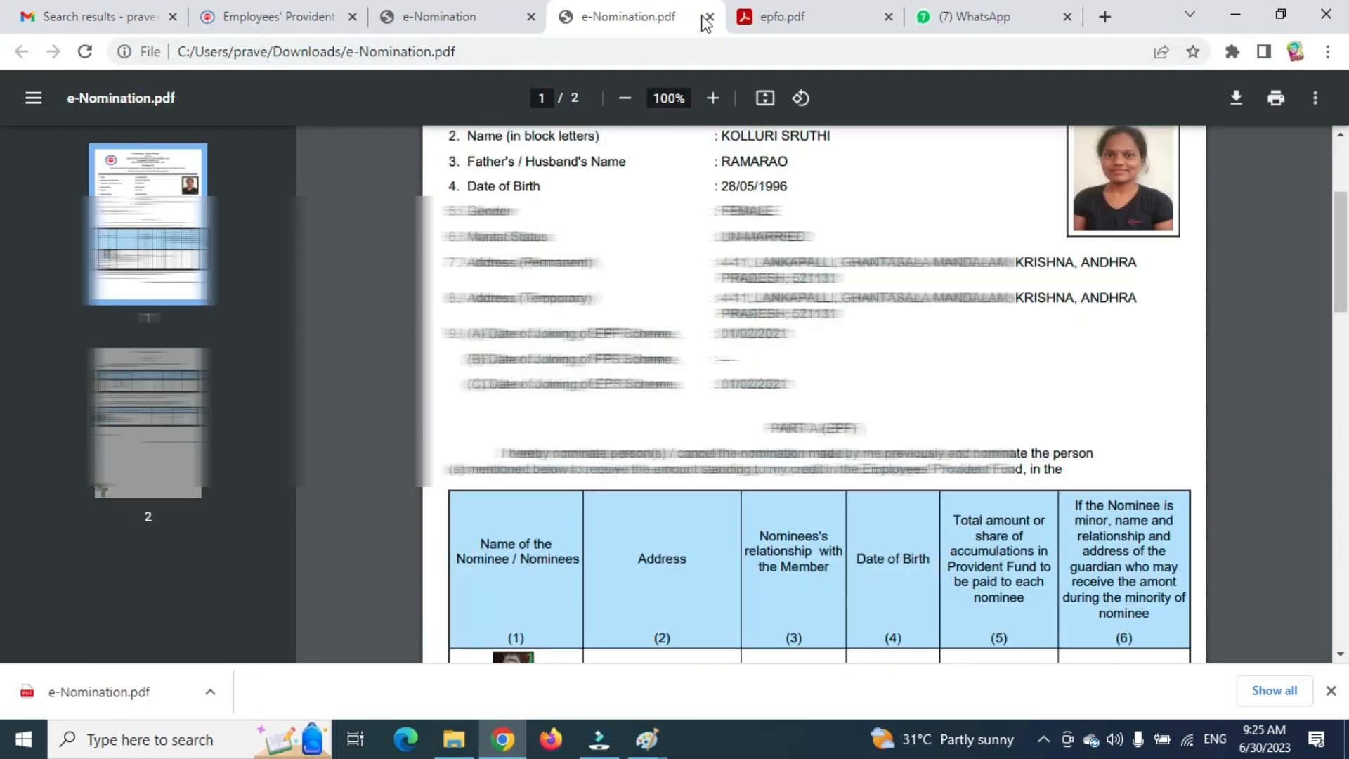
left_click(710, 17)
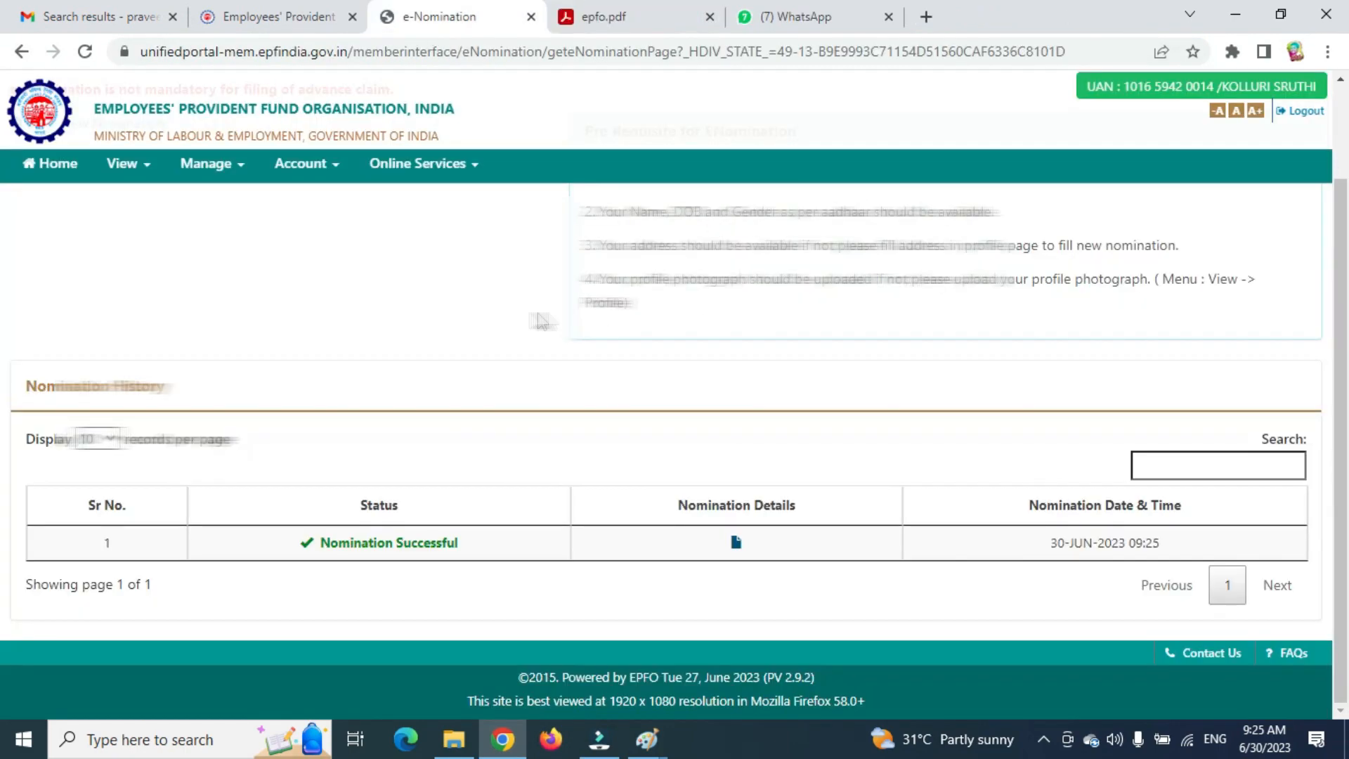
Return to Member Home and expand the Profile information and More information sections.
scroll(478, 352, "up", 3)
left_click(68, 171)
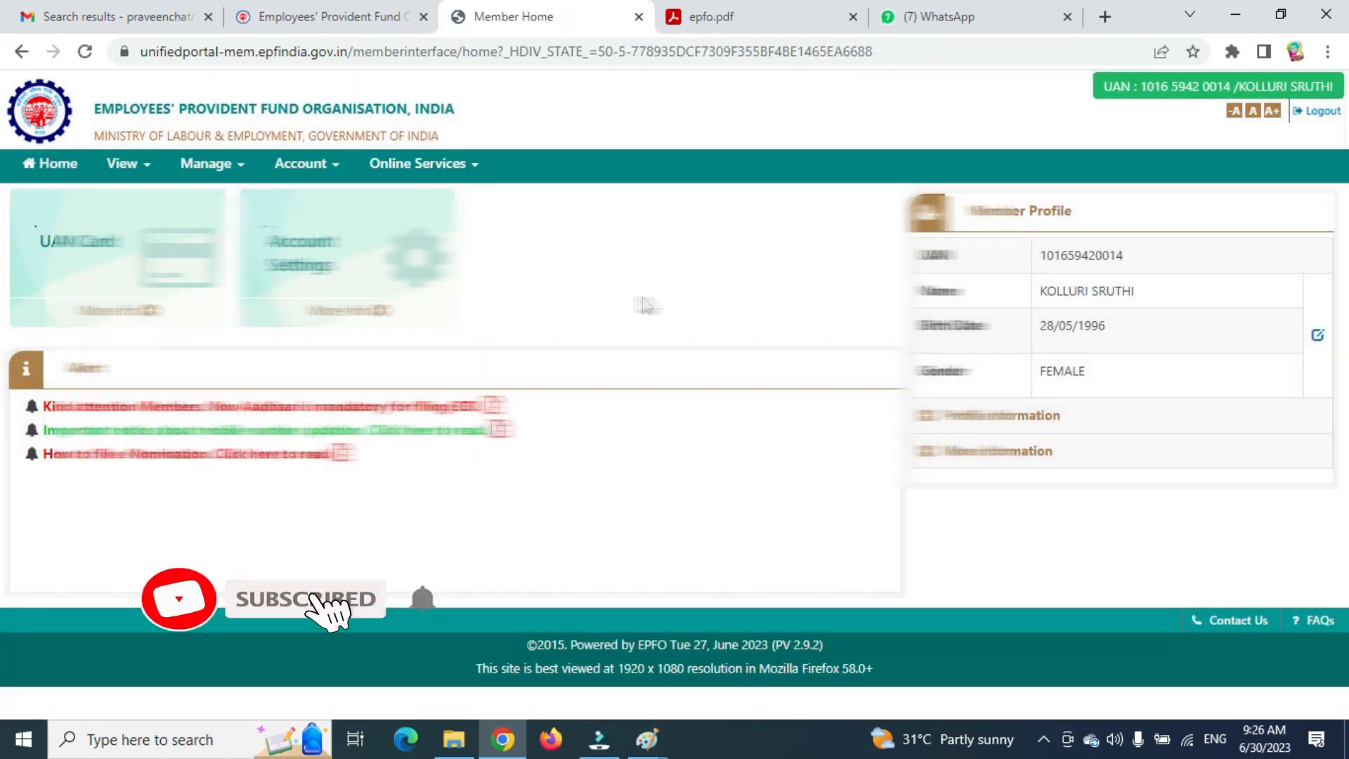
left_click(921, 421)
scroll(938, 524, "down", 2)
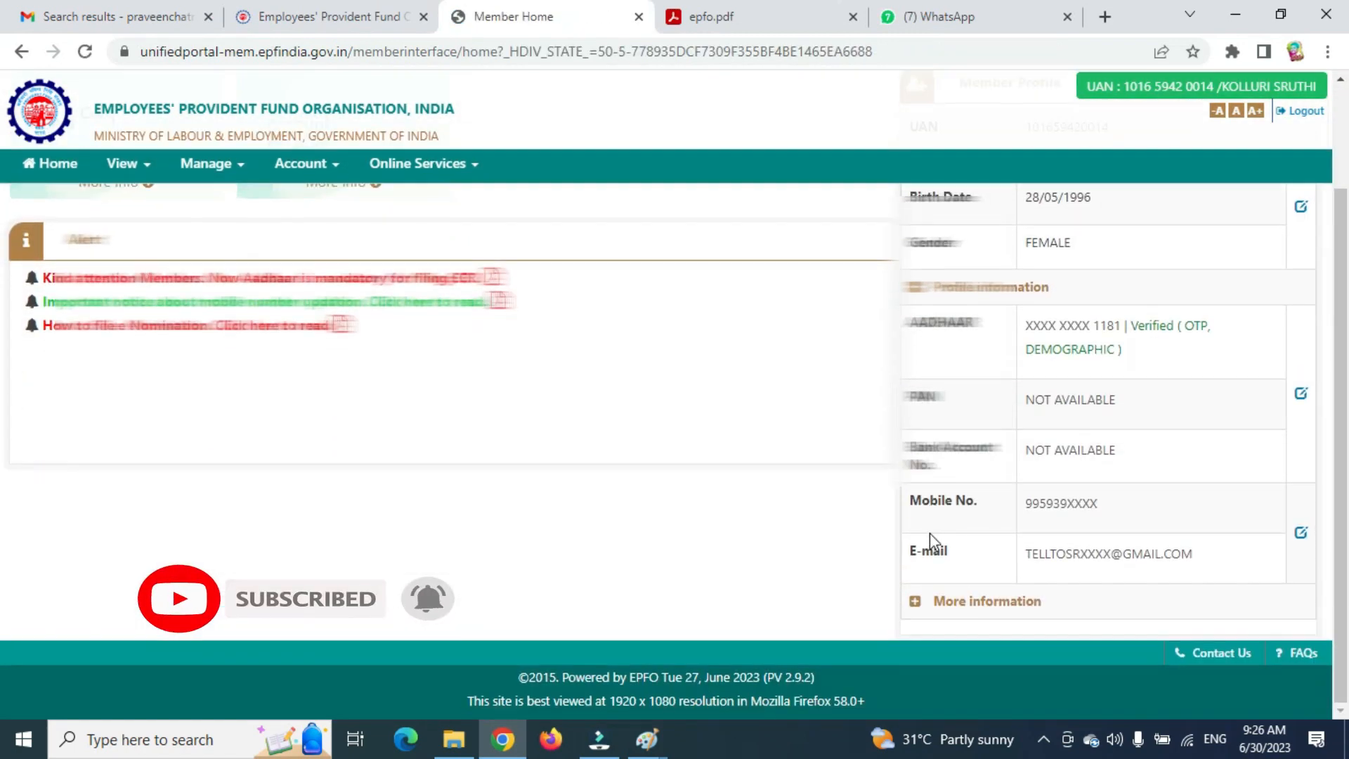
left_click(914, 601)
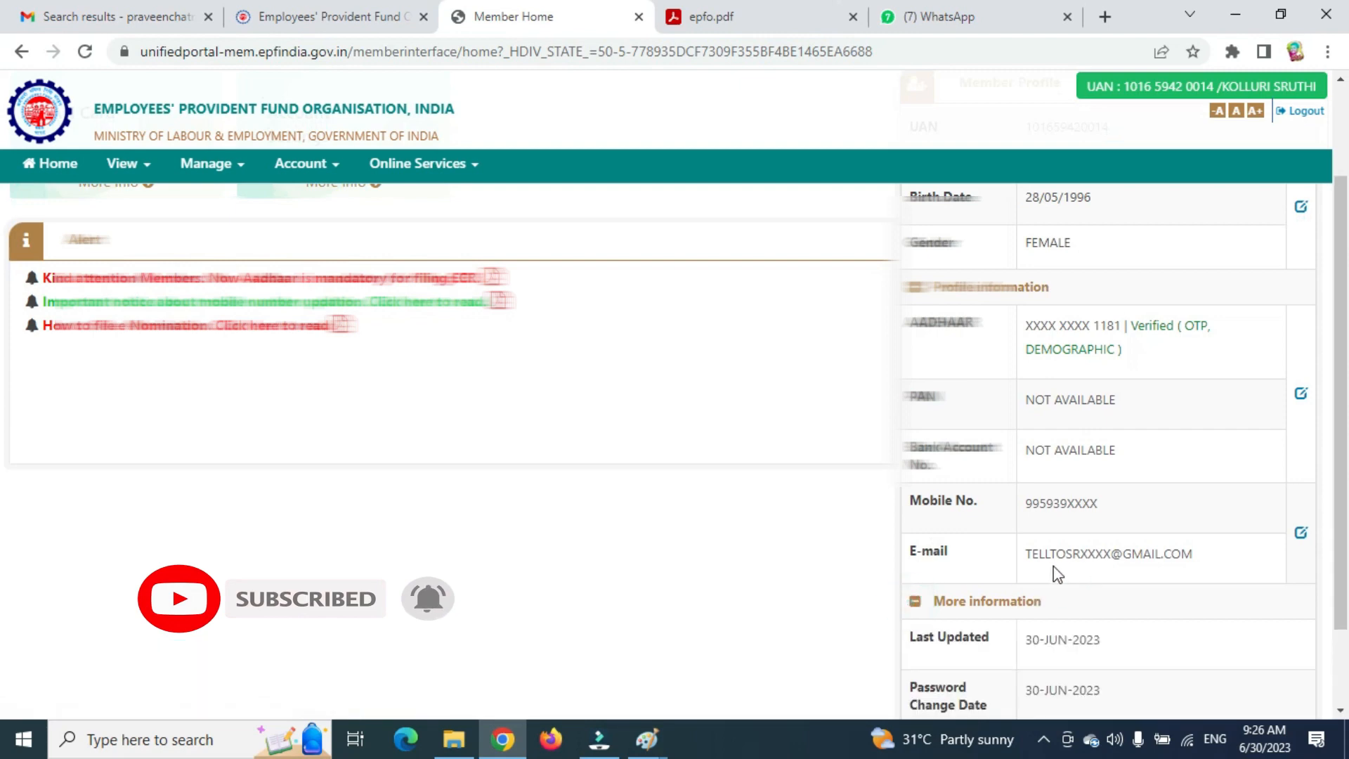
Review the profile values, including the e-mail, then log out of the portal.
left_click_drag(1052, 557, 1111, 522)
left_click_drag(1110, 452, 1012, 406)
left_click(971, 423)
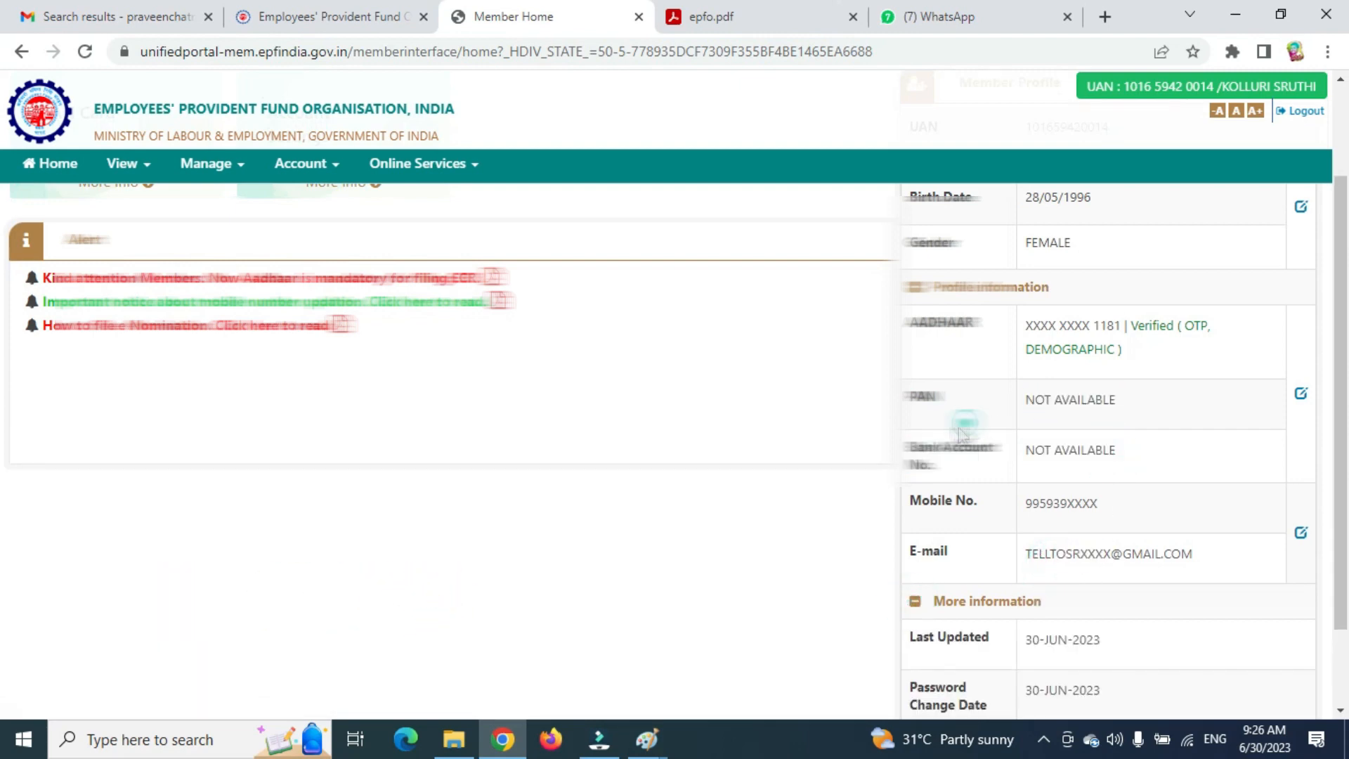
scroll(937, 451, "up", 2)
scroll(723, 395, "down", 4)
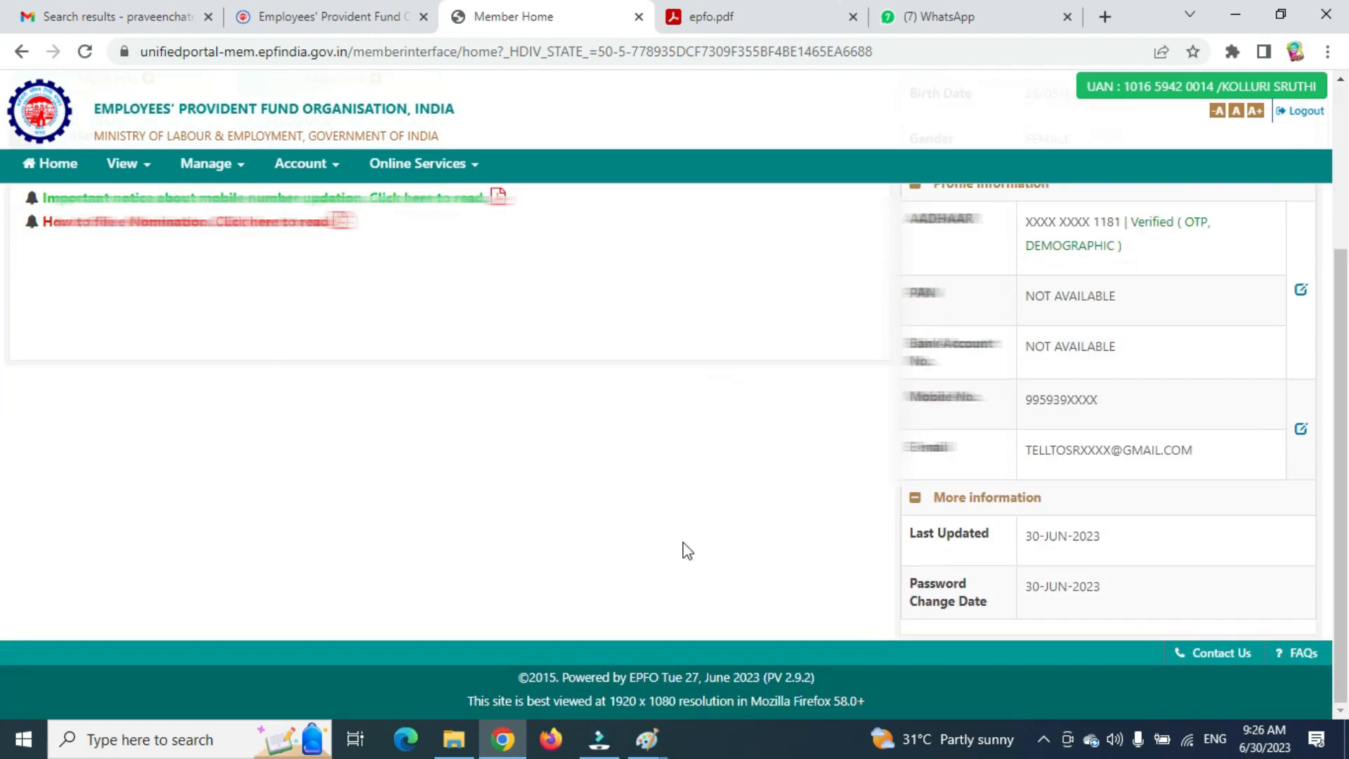
scroll(433, 195, "up", 4)
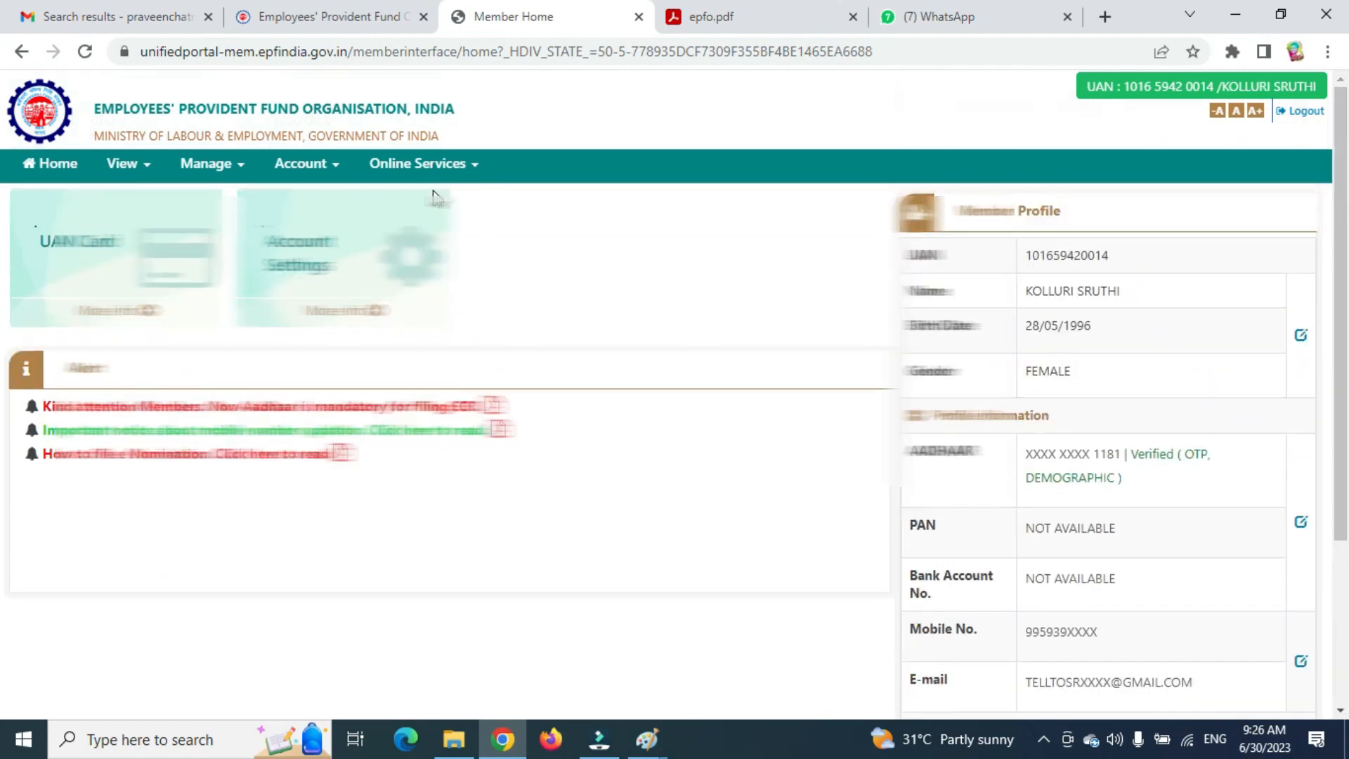
left_click(1312, 112)
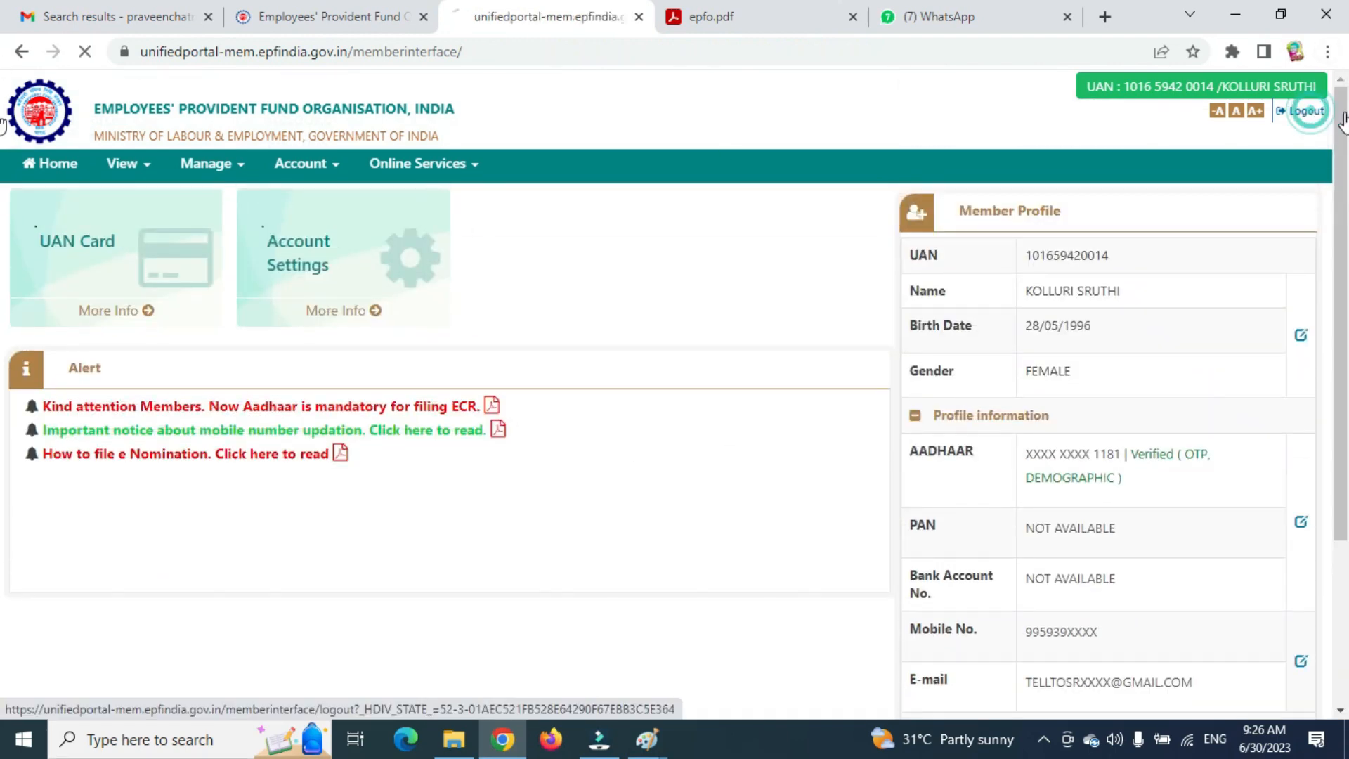